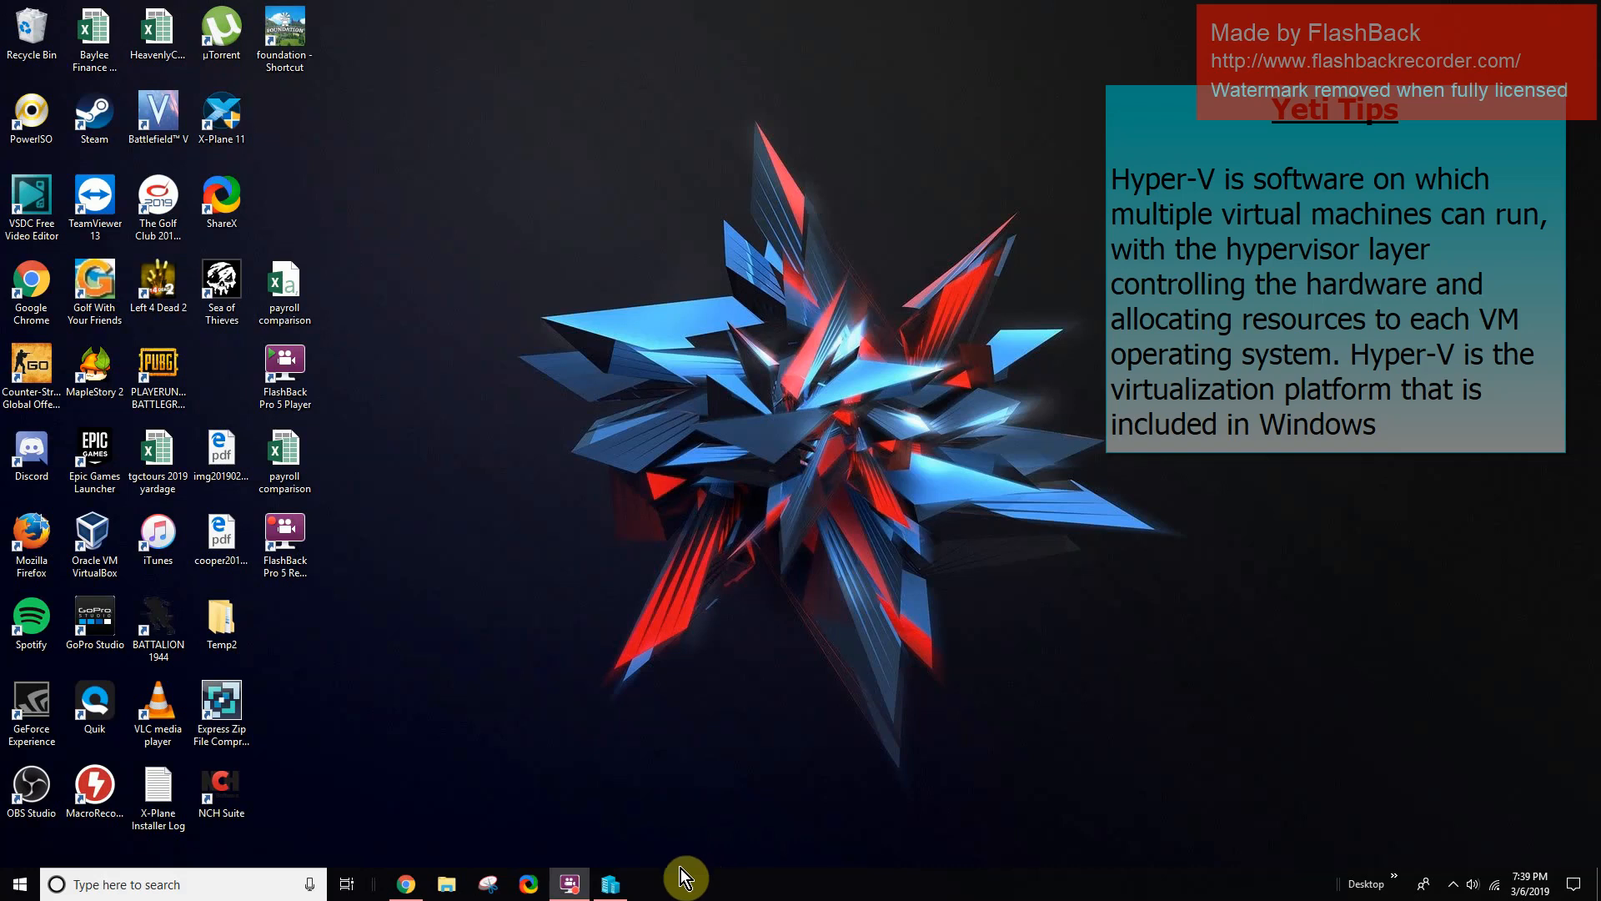
- Search 'add windo' and open Turn Windows features on or off
click(611, 889)
click(613, 896)
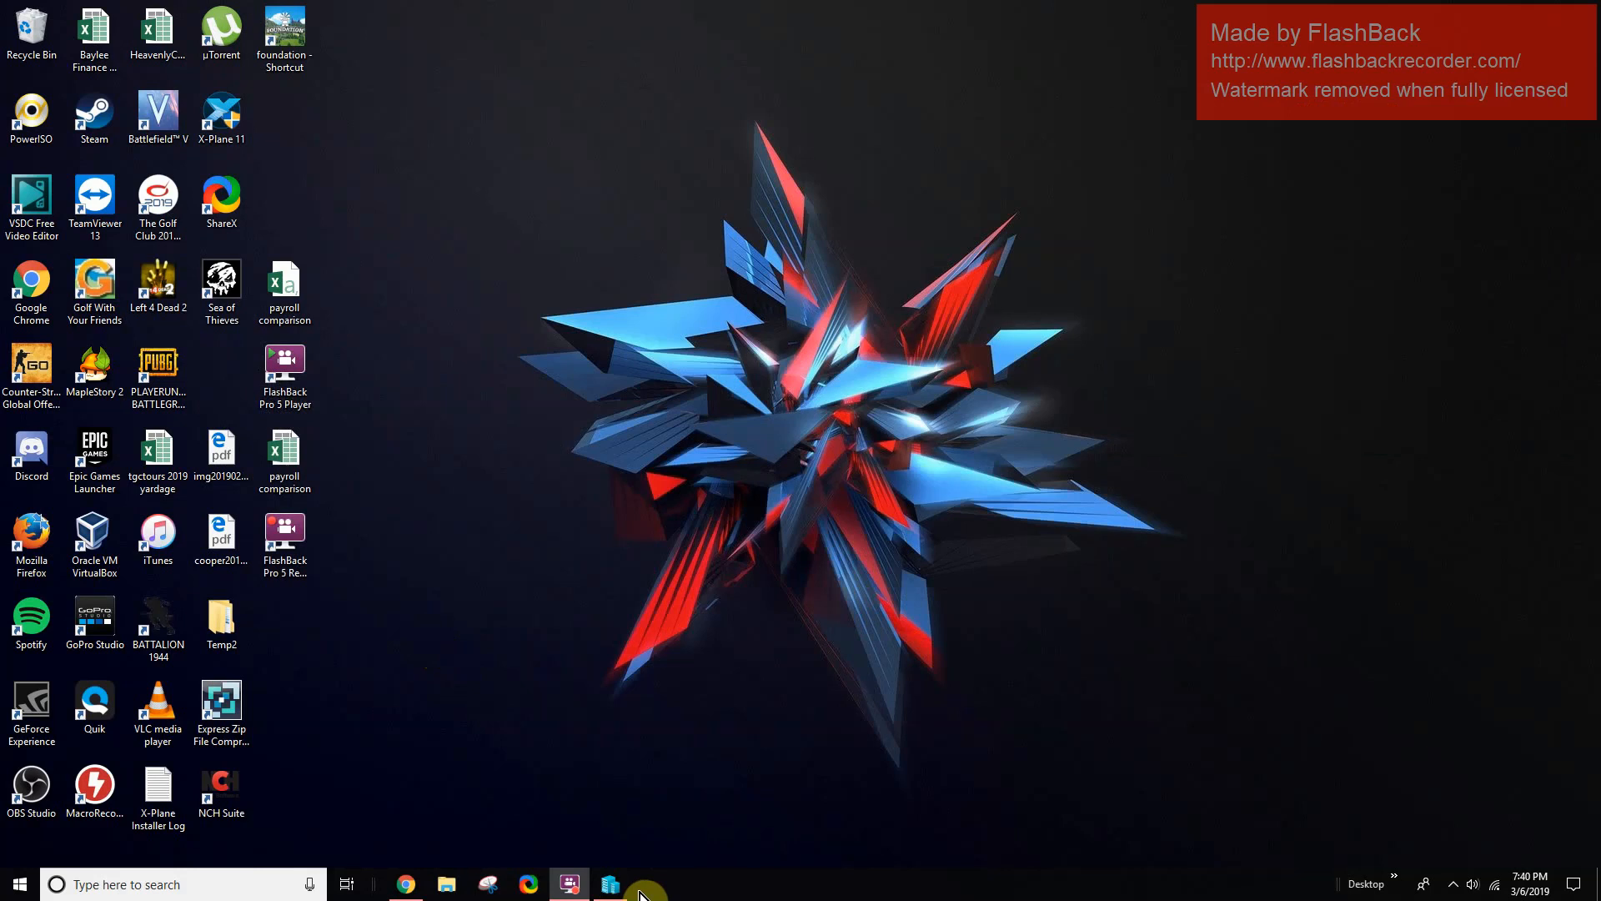
click(168, 889)
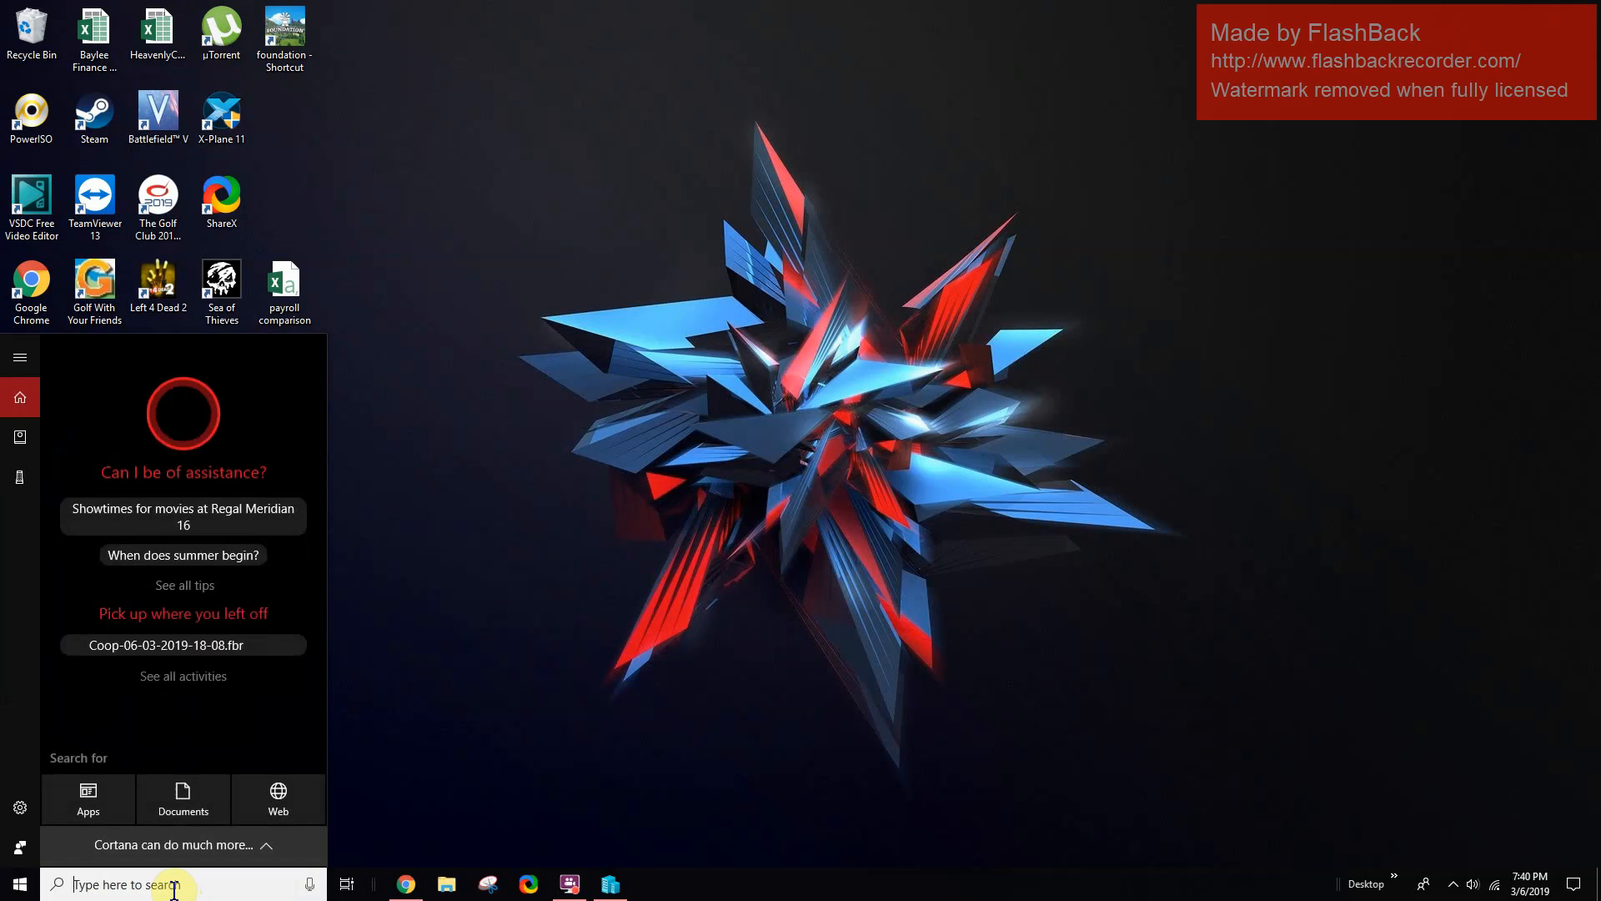
text(add windo)
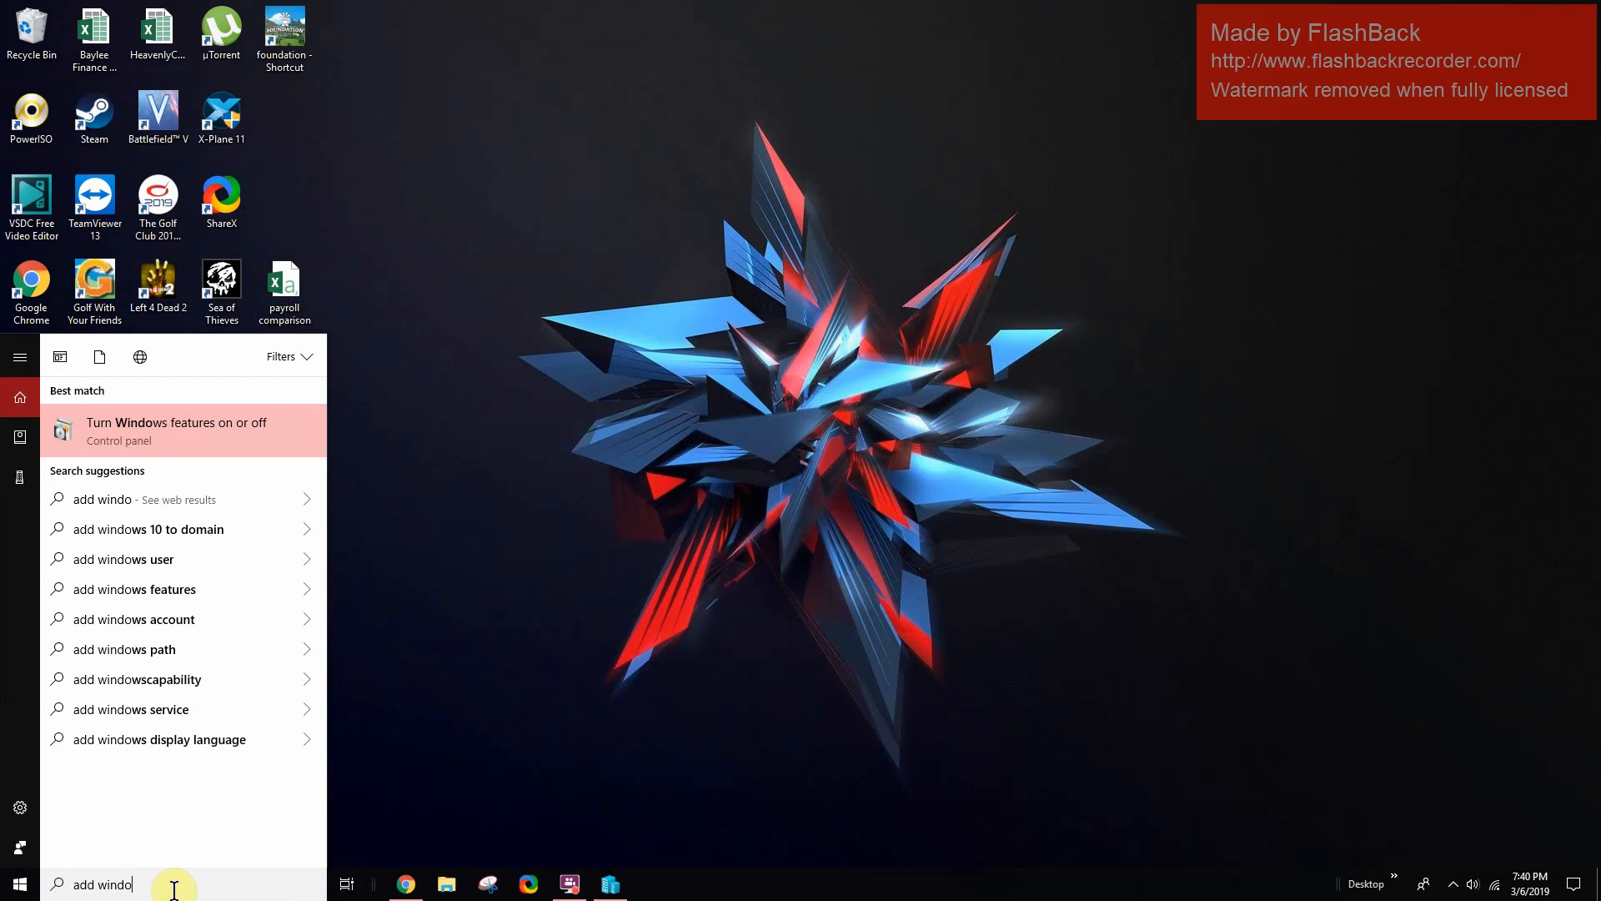
click(198, 432)
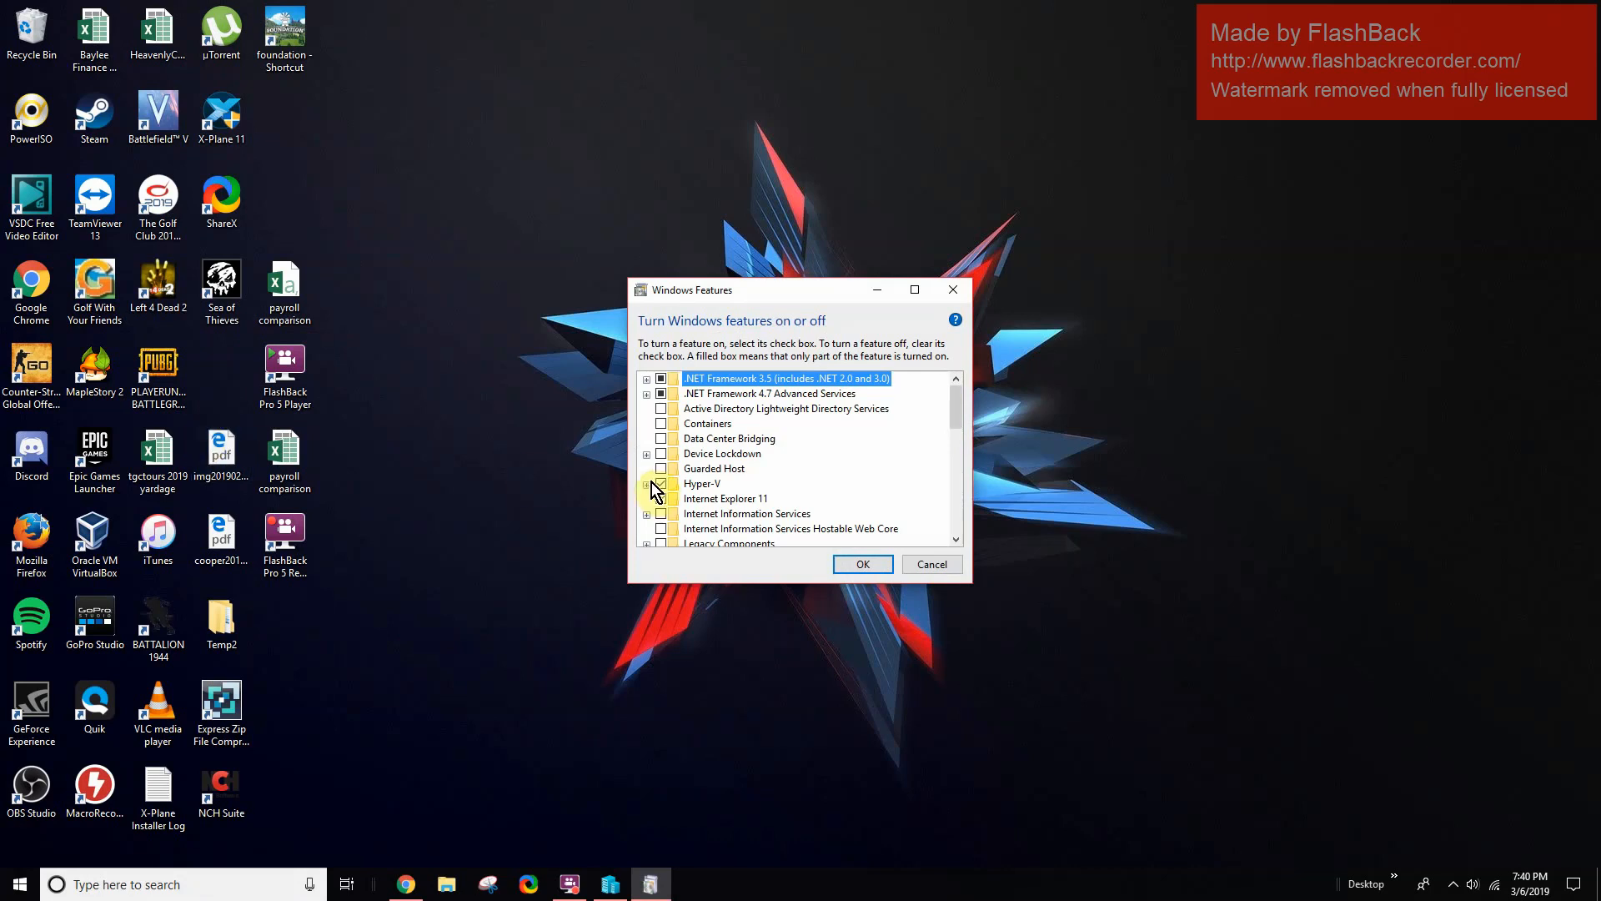
- Turn on Hyper-V with its Management Tools and Platform sub-features, and apply the change
click(646, 484)
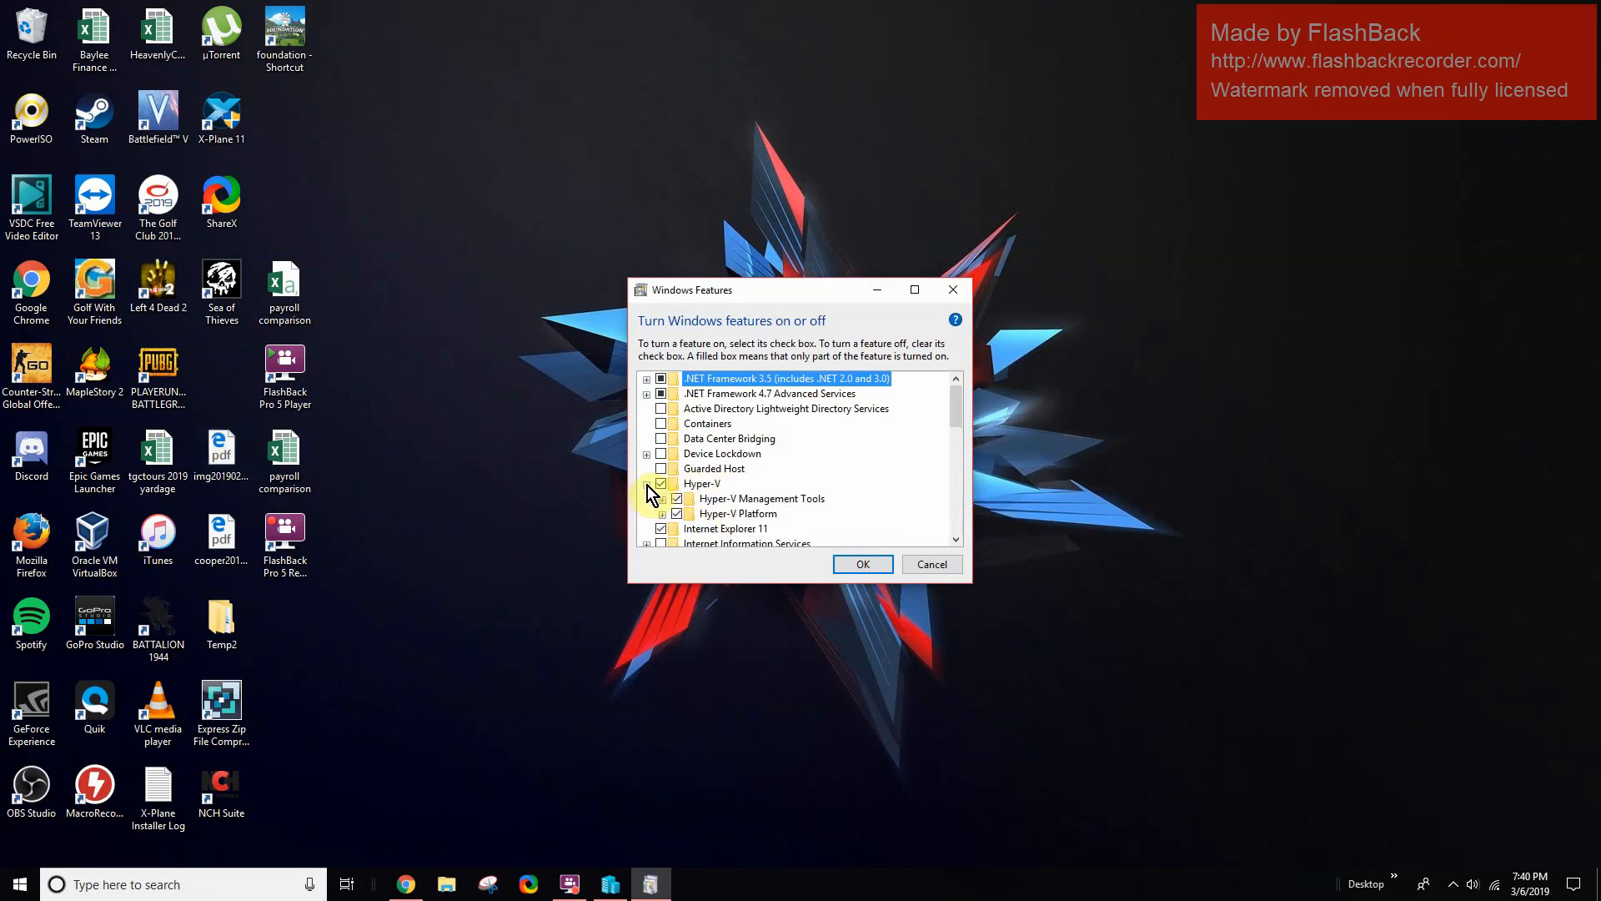
click(662, 484)
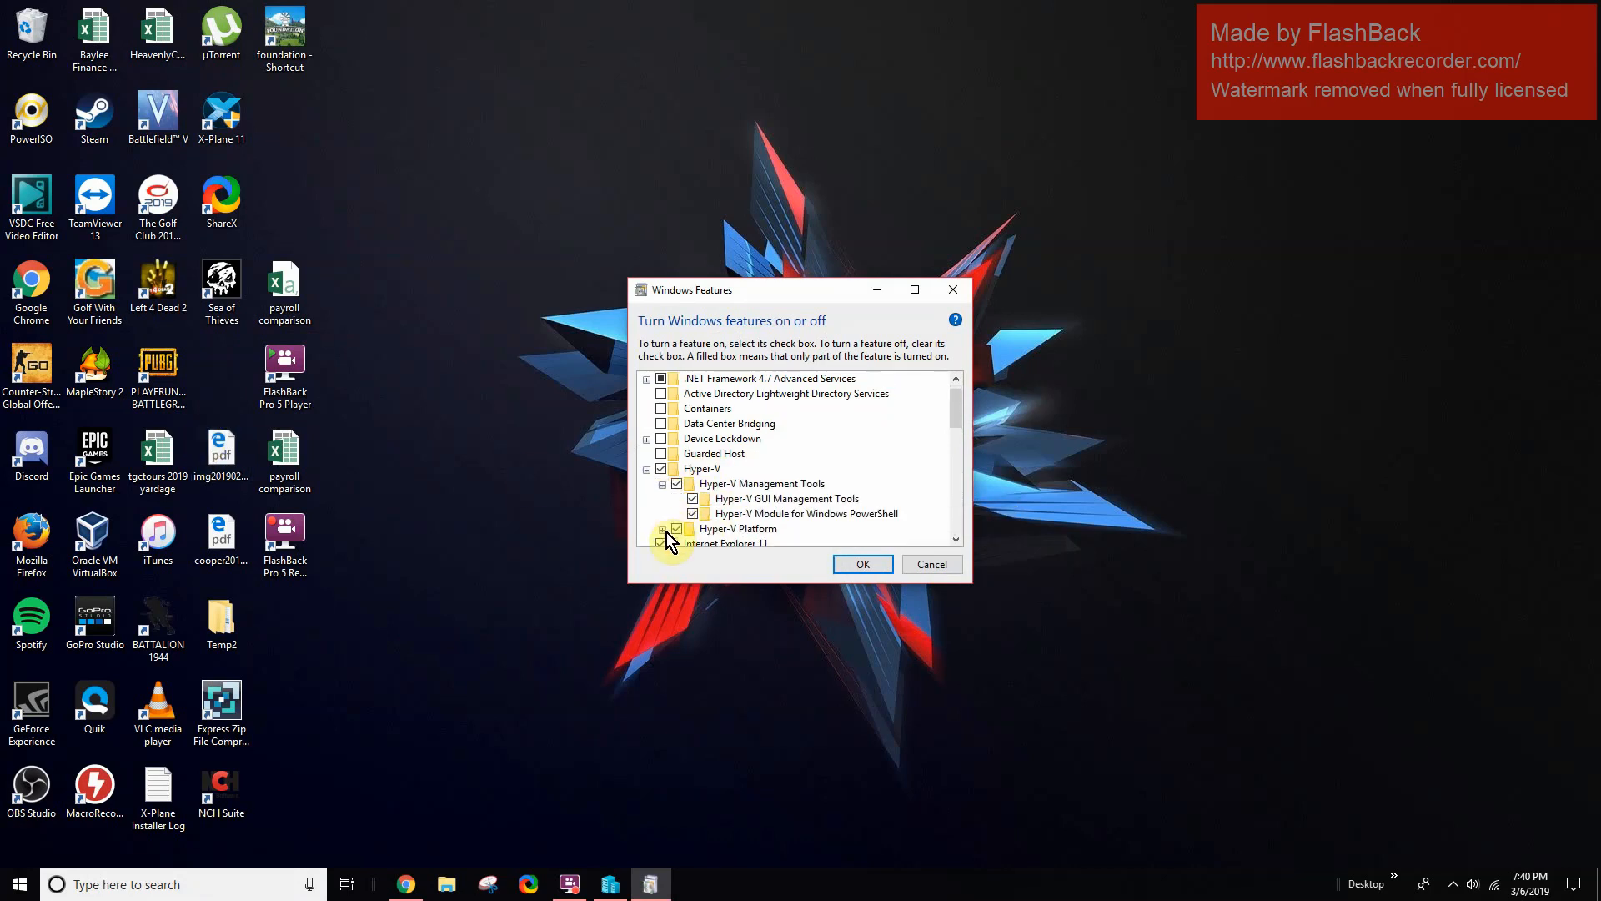
click(662, 529)
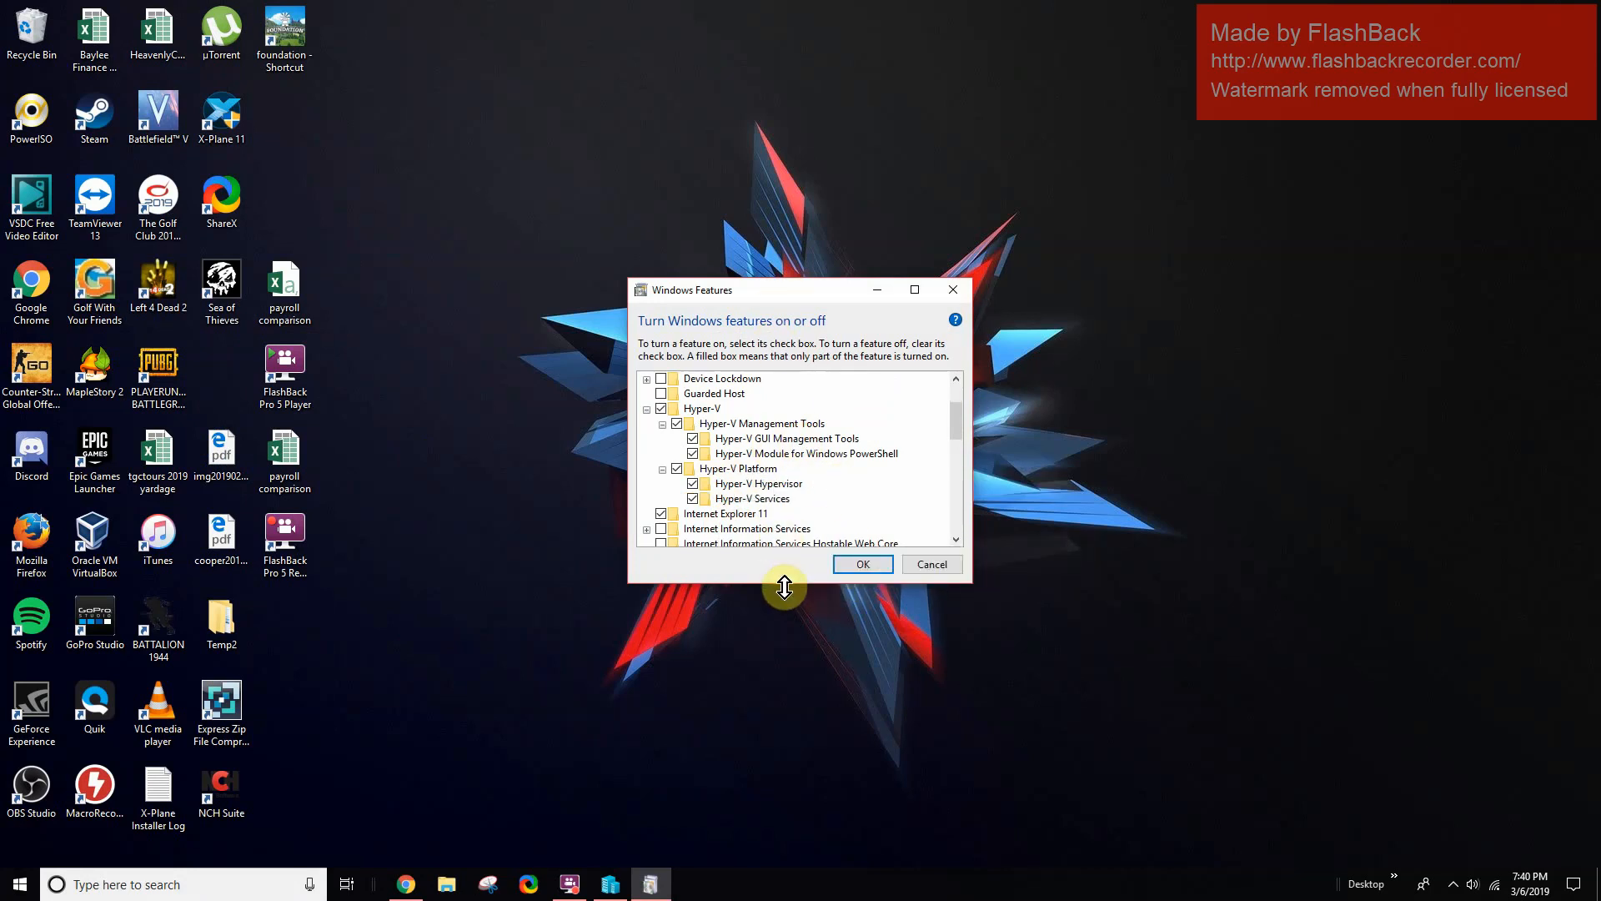
drag(784, 583, 801, 675)
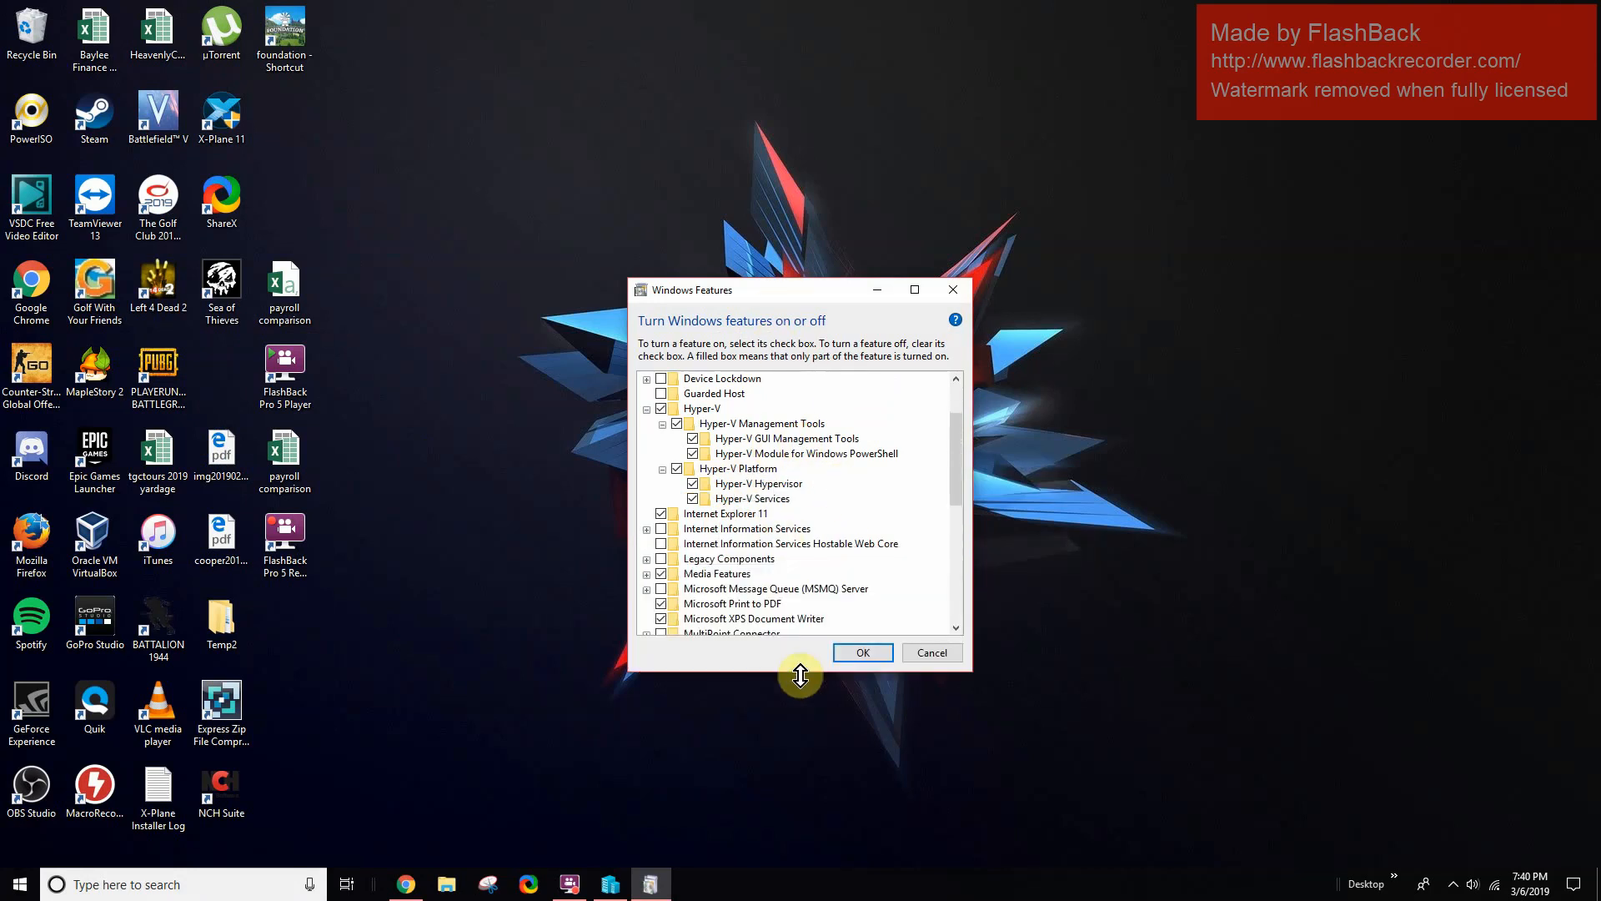
click(852, 652)
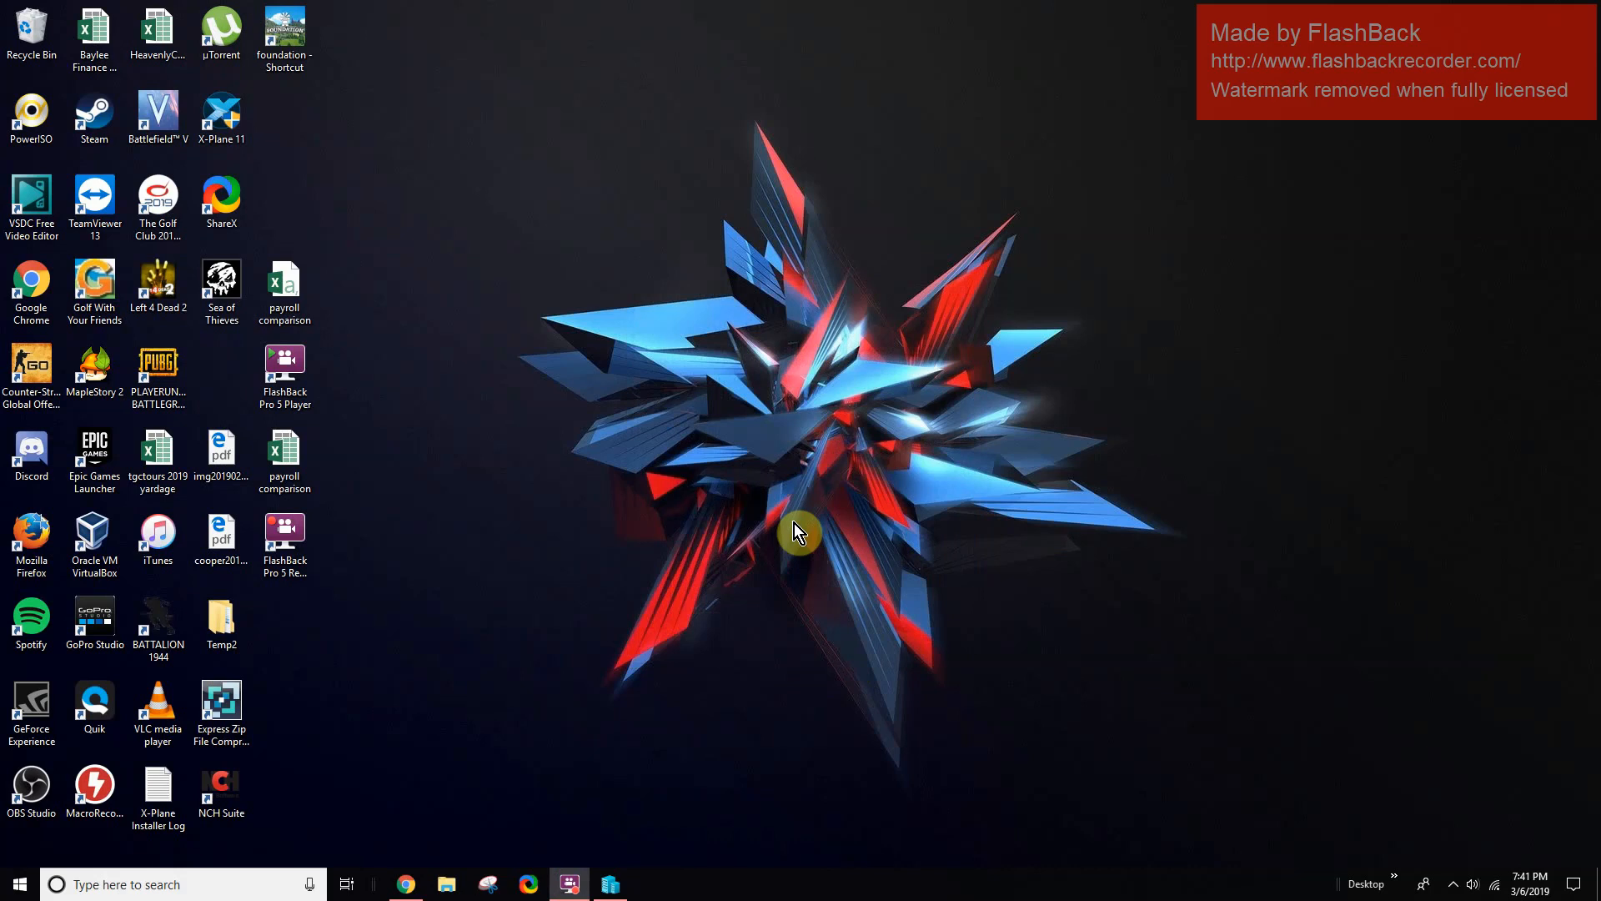
- Launch Hyper-V Manager from a 'hyper' search, bring it to the front, and open Quick Create
click(134, 886)
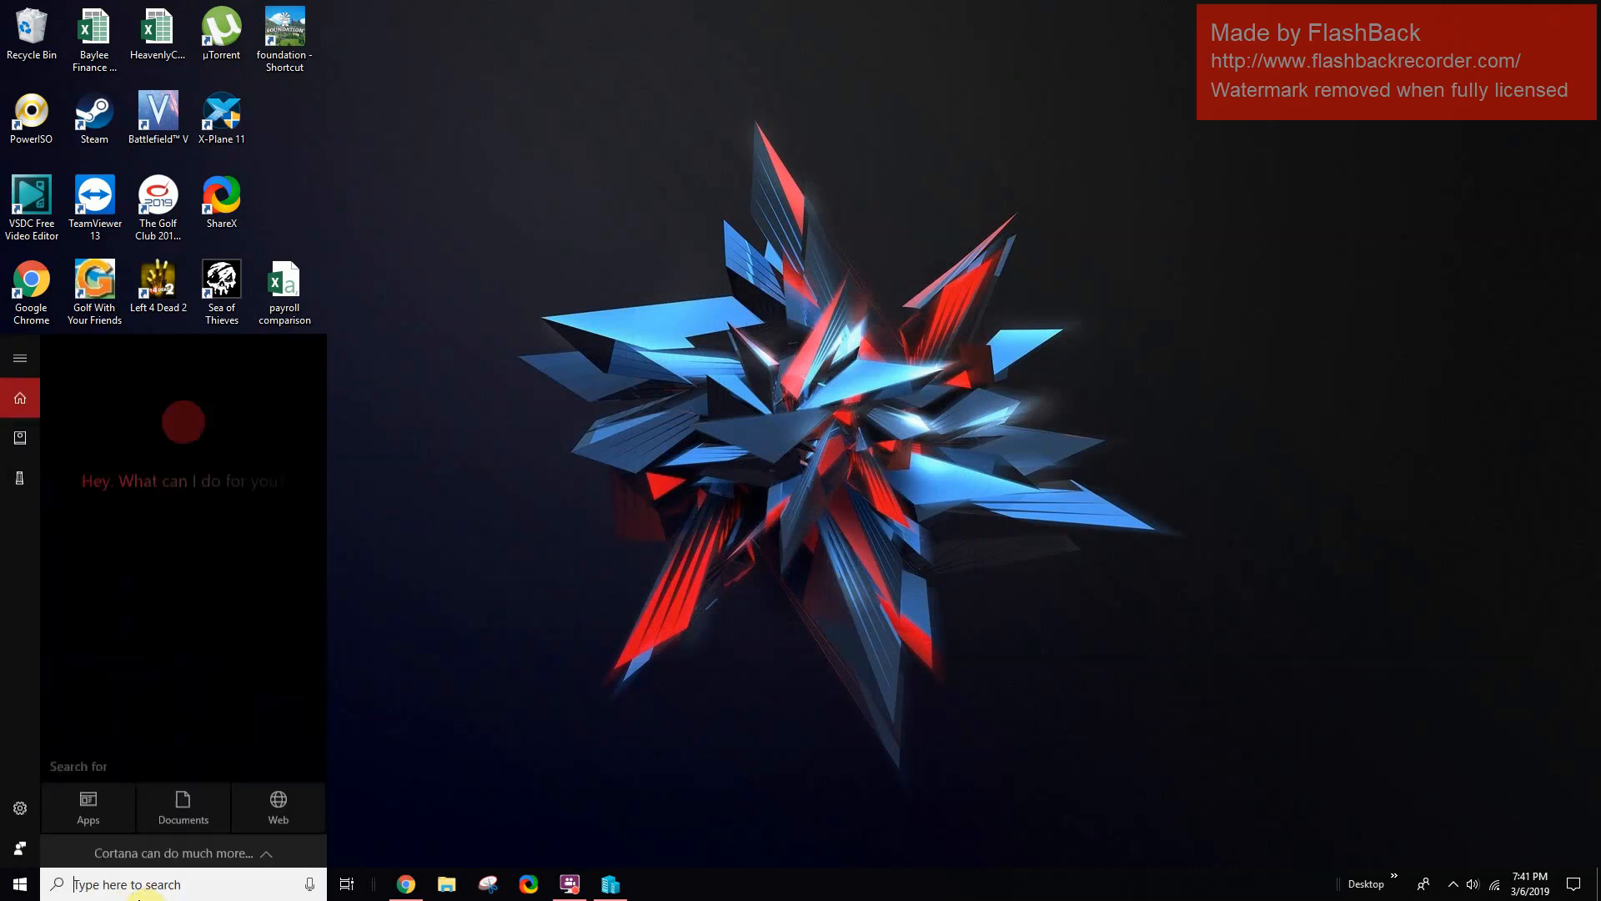
text(hyper)
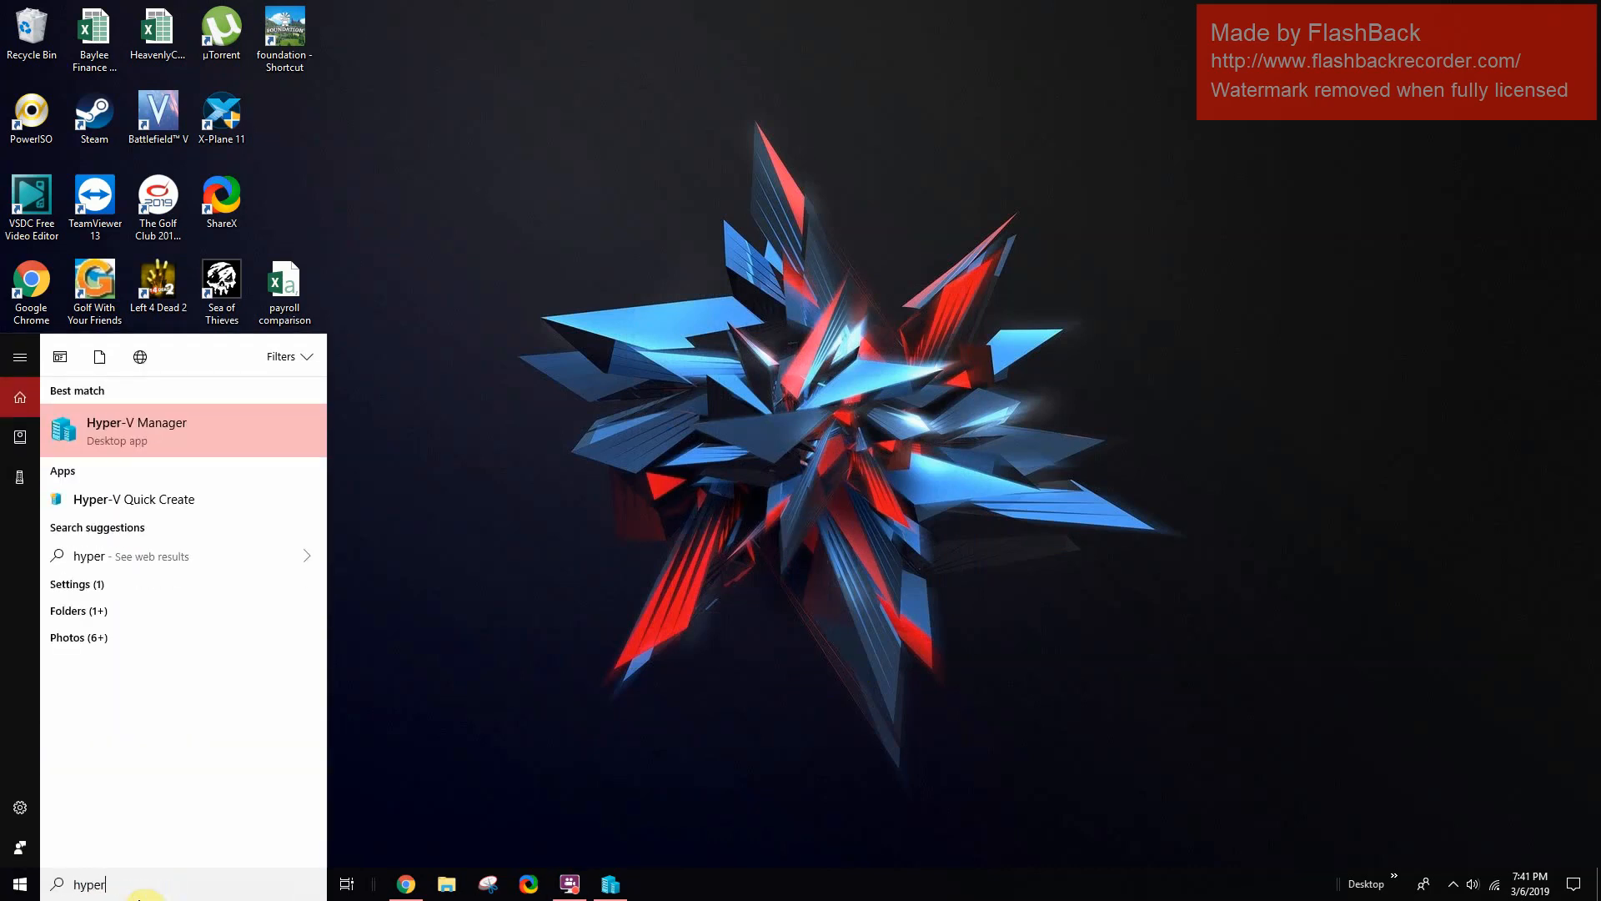
click(565, 626)
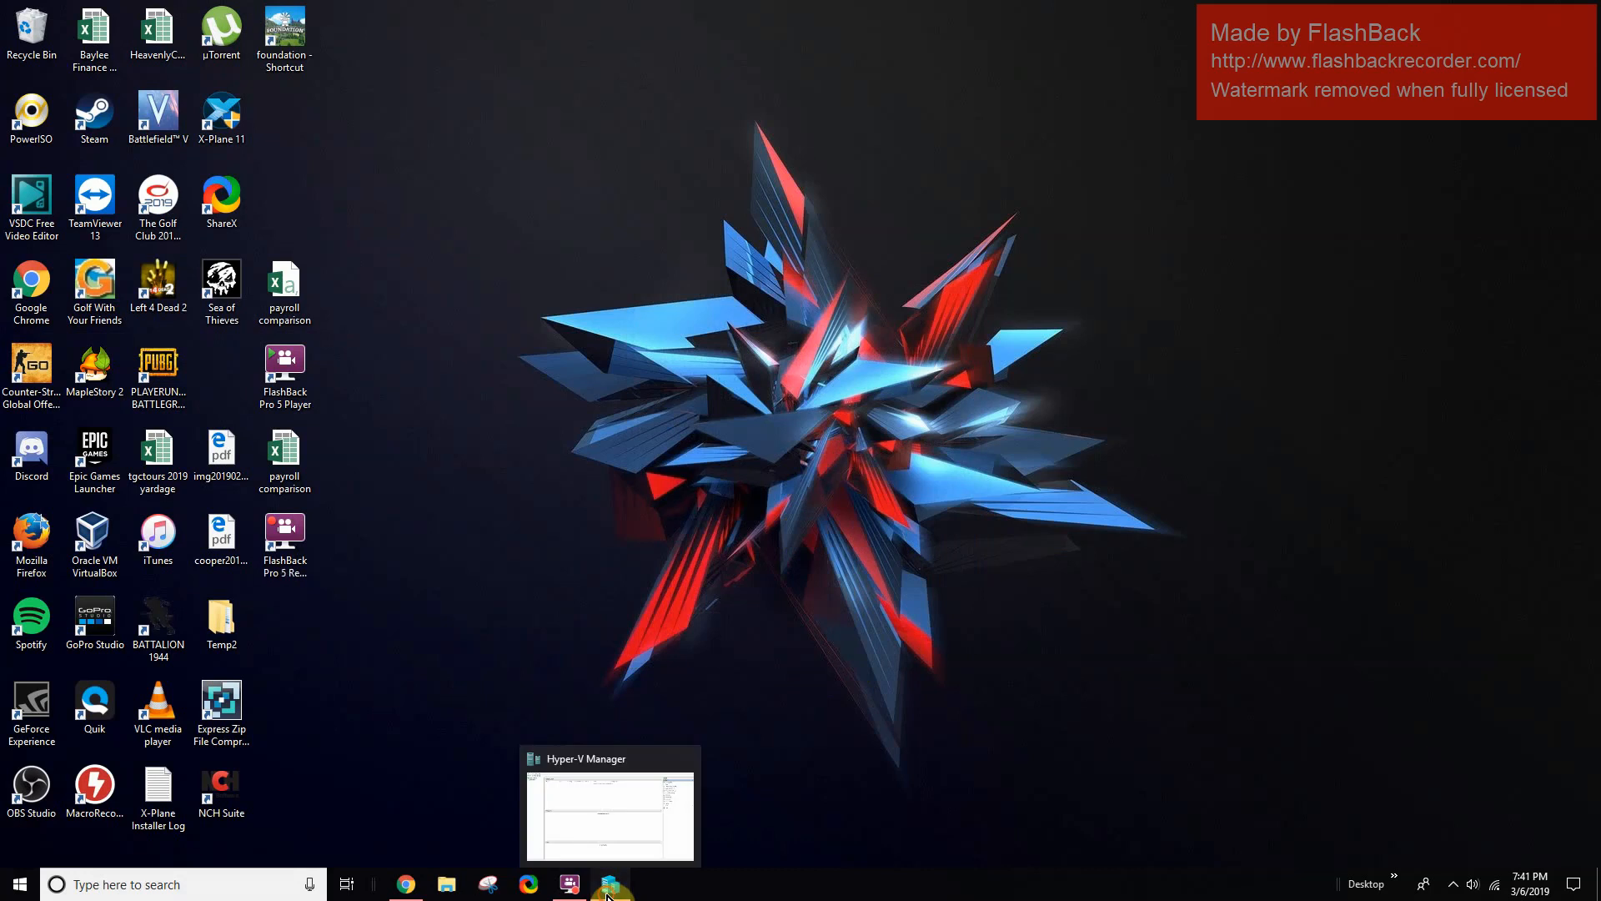
click(610, 885)
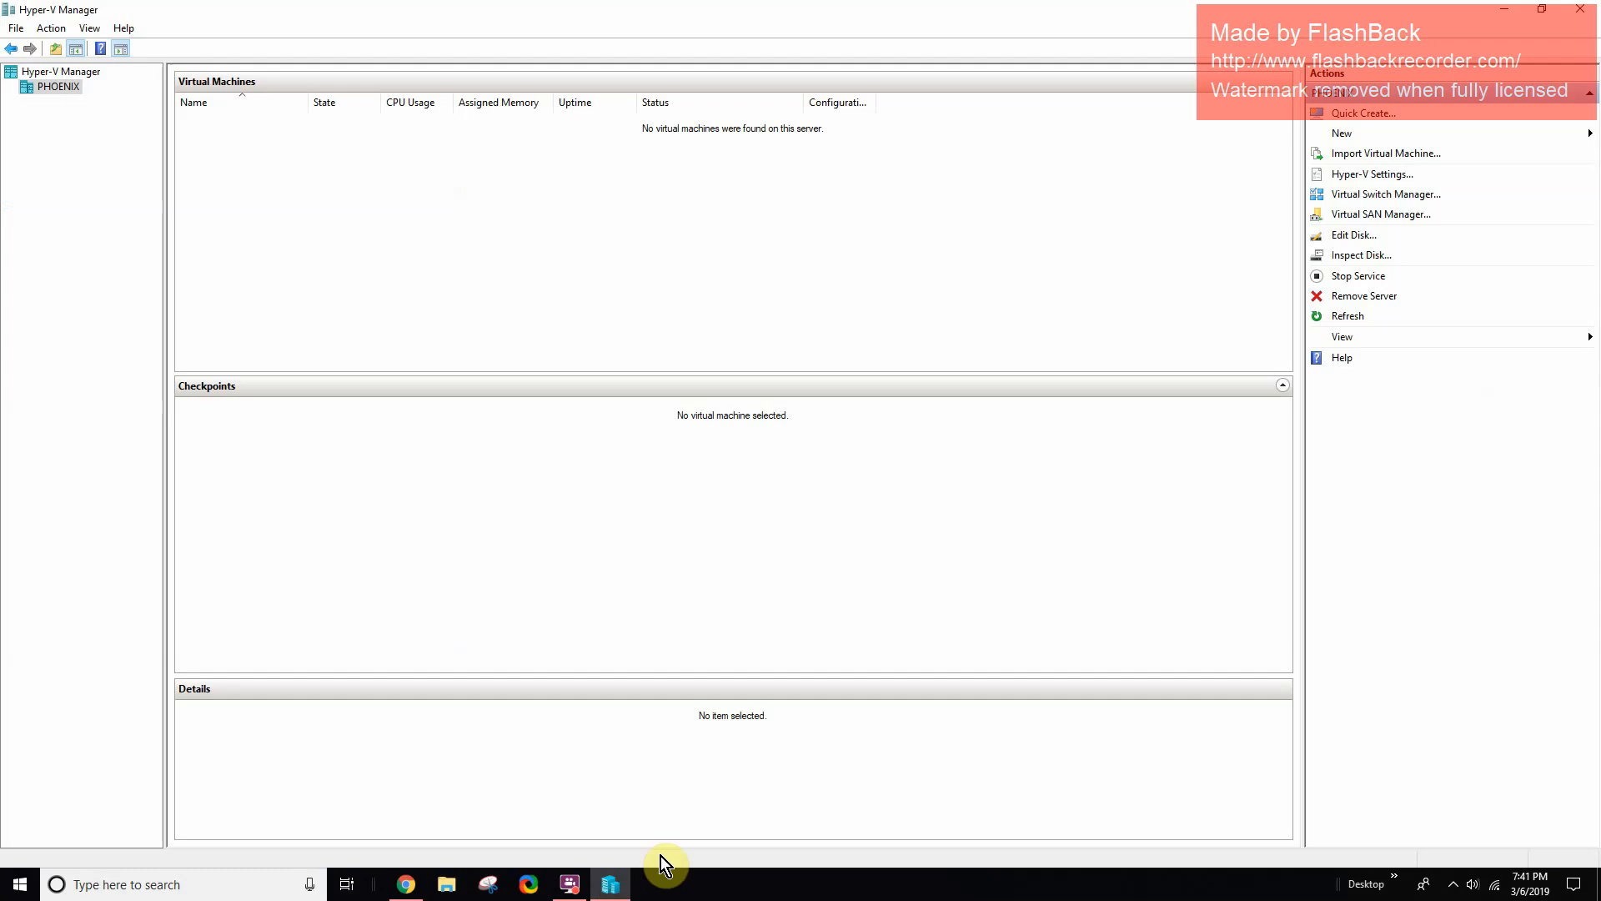
click(1357, 117)
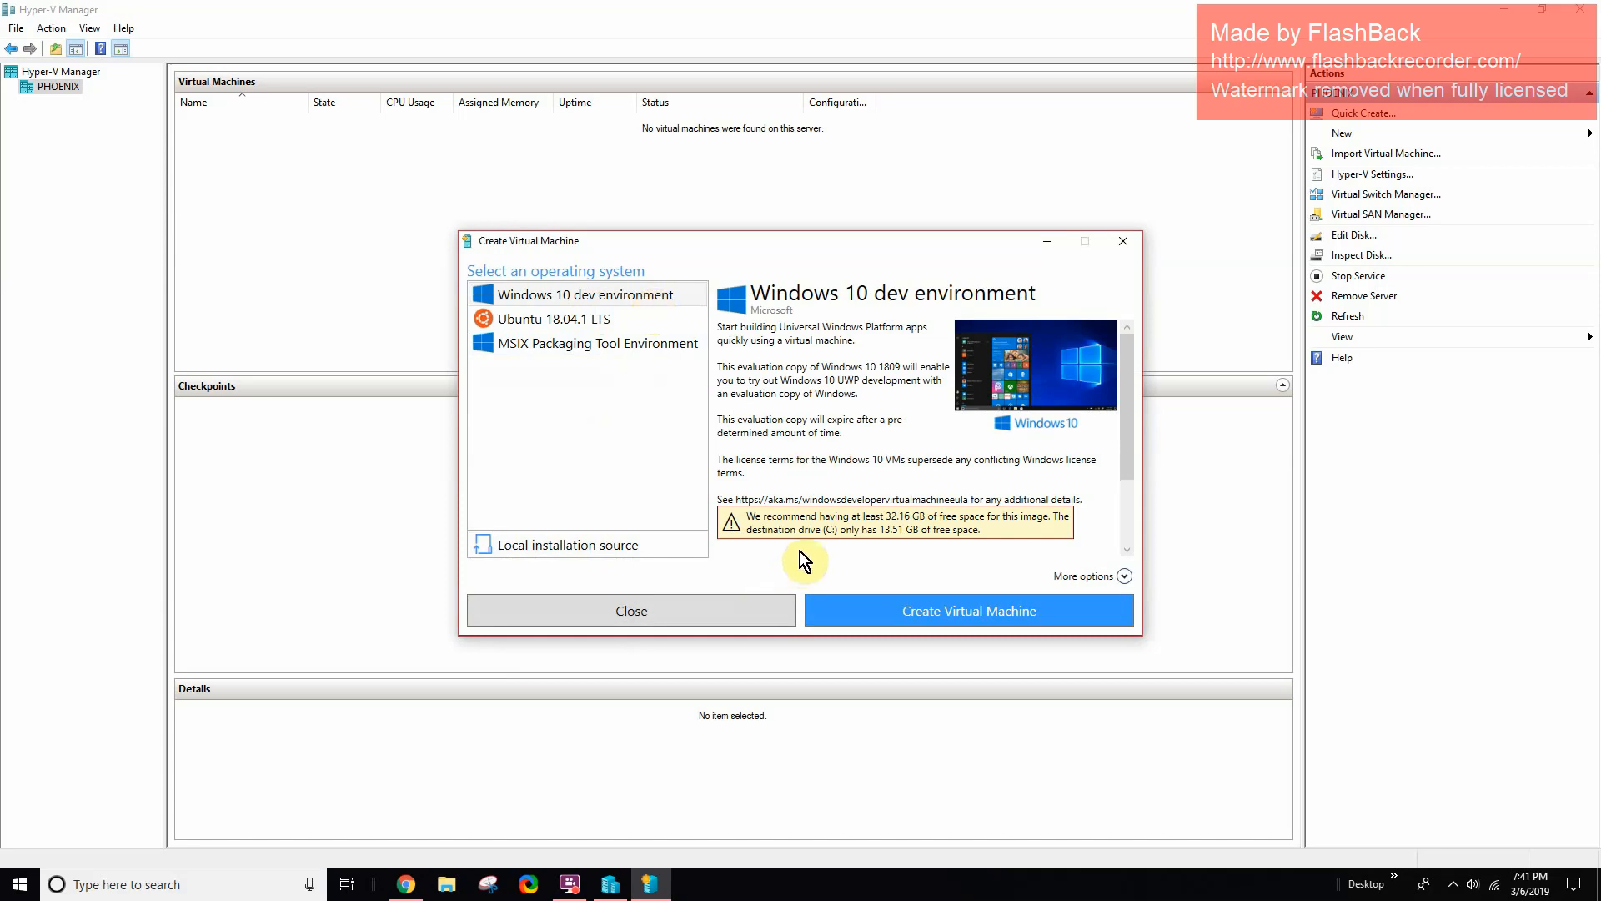
scroll(865, 473, down, 2)
scroll(659, 459, up, 2)
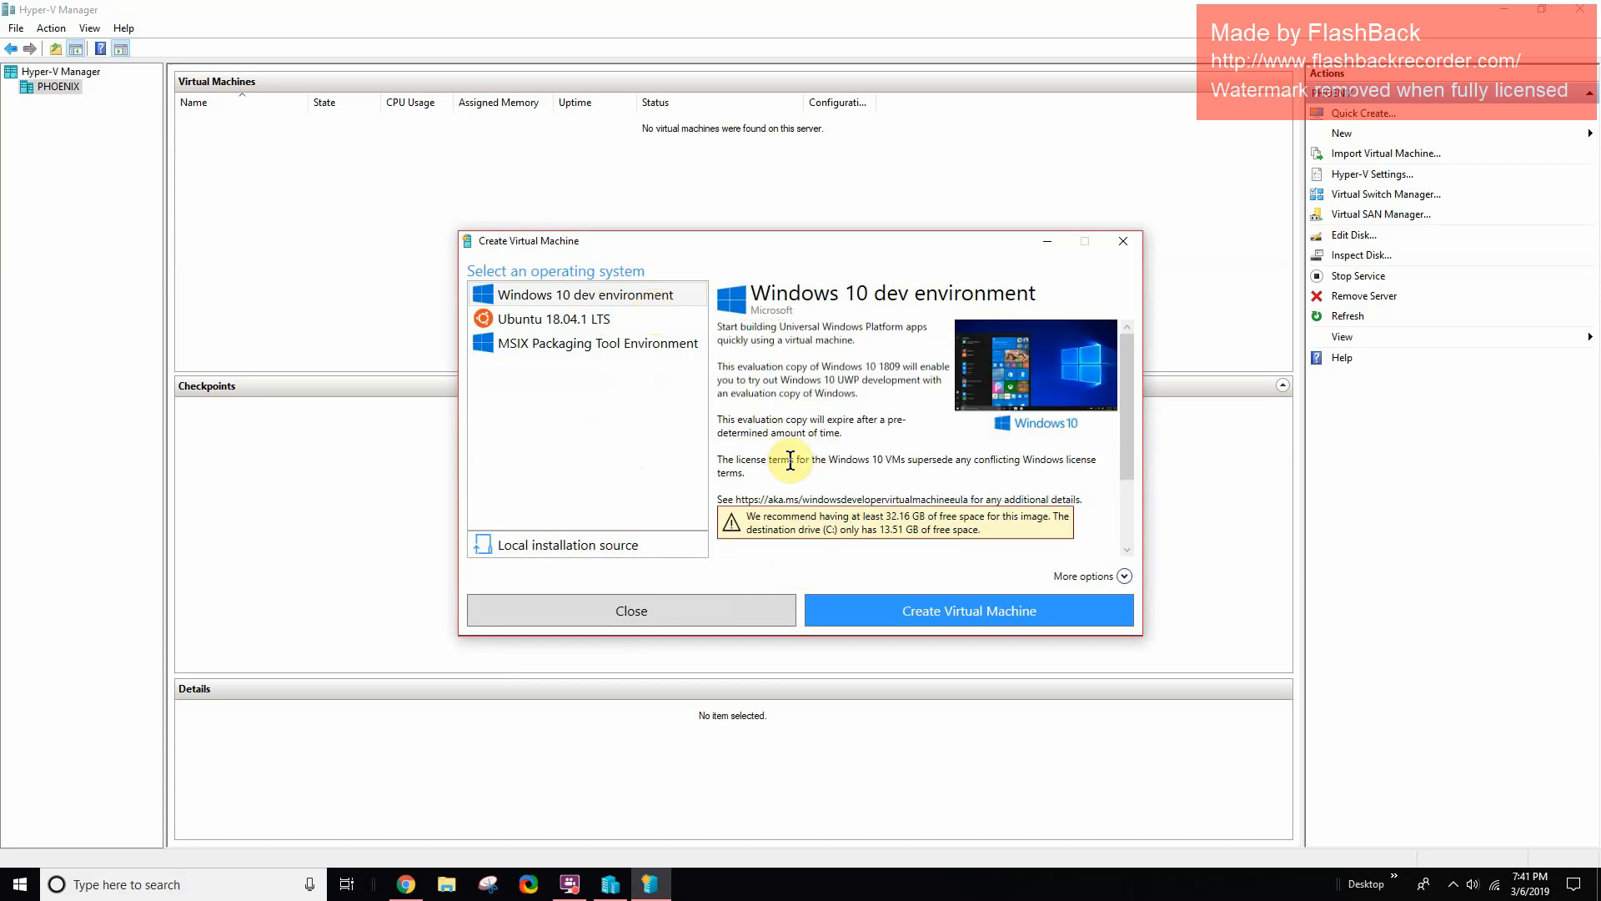
click(583, 325)
click(597, 346)
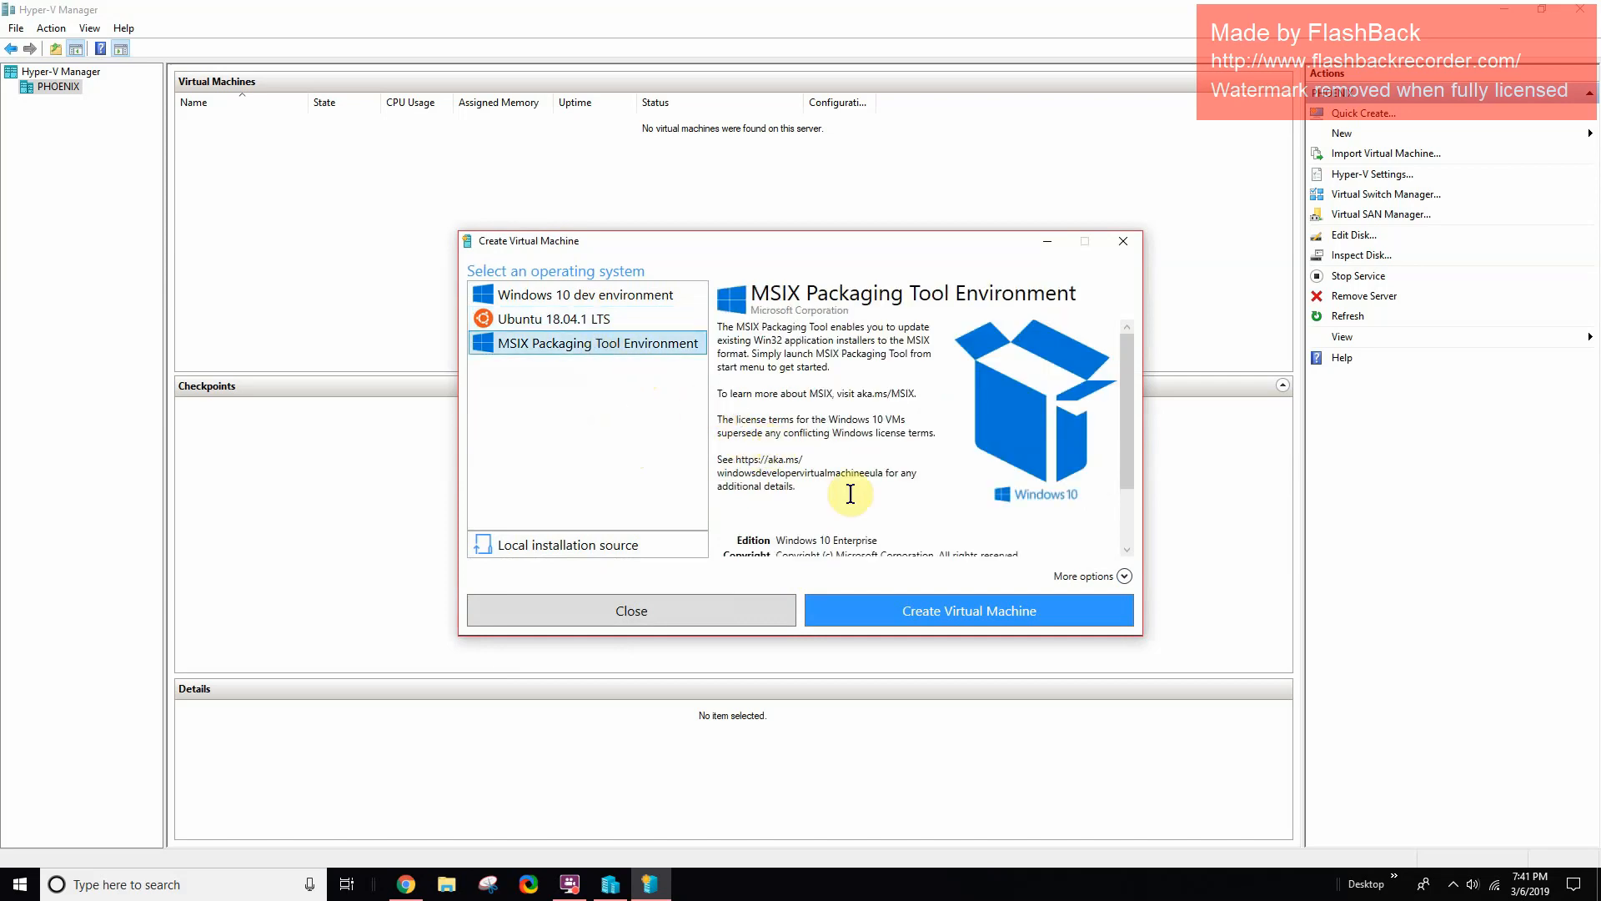
scroll(935, 542, down, 2)
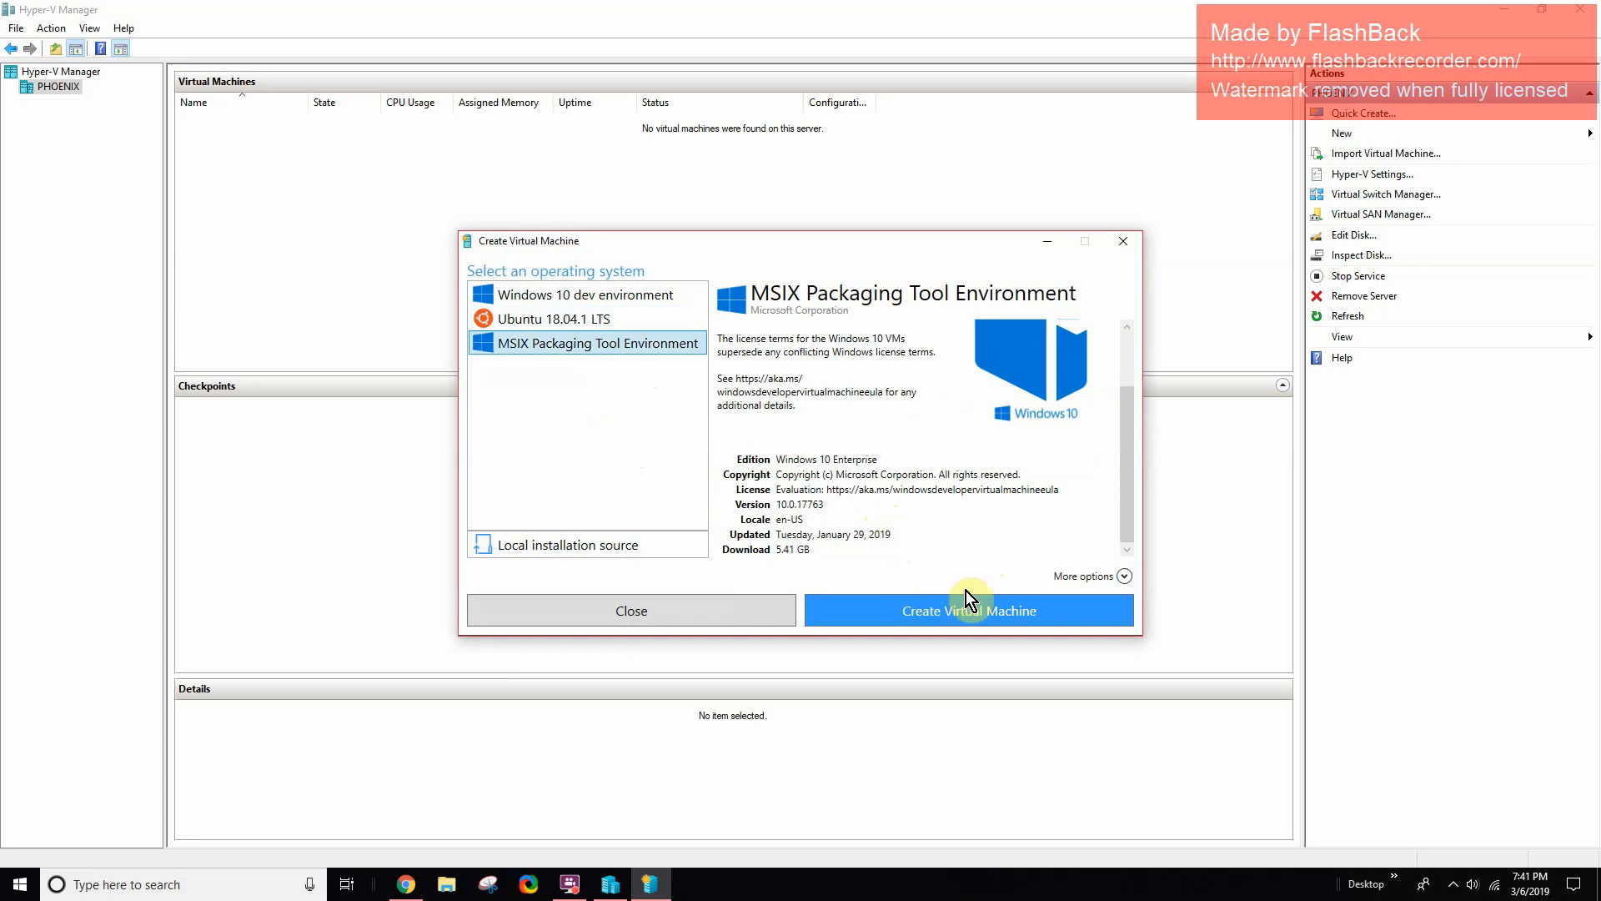
click(910, 601)
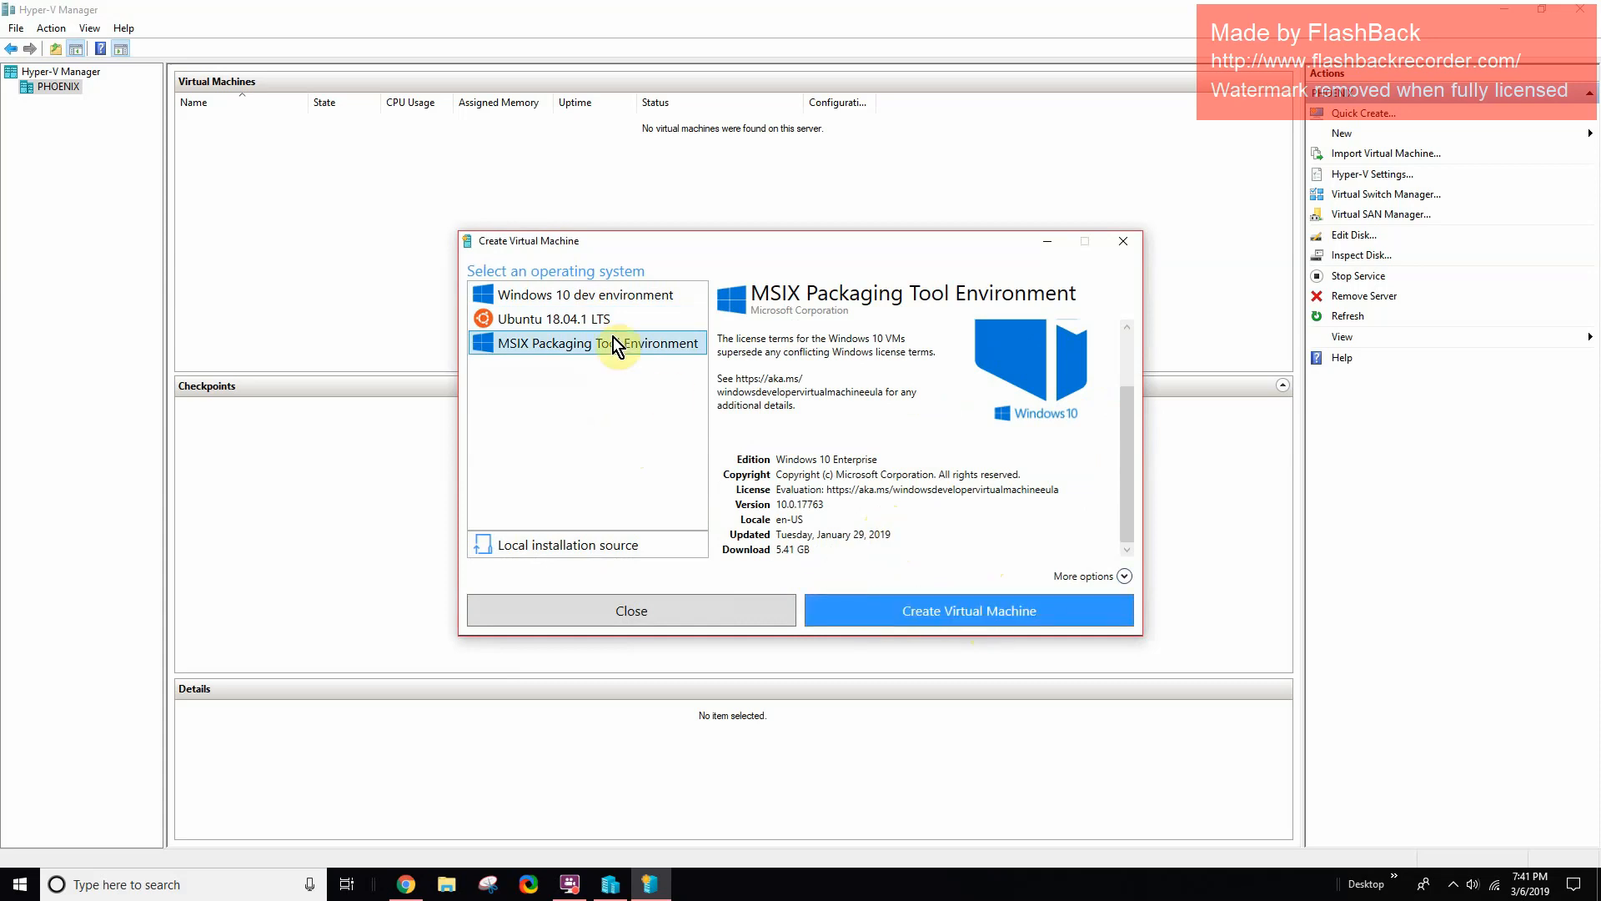
click(582, 294)
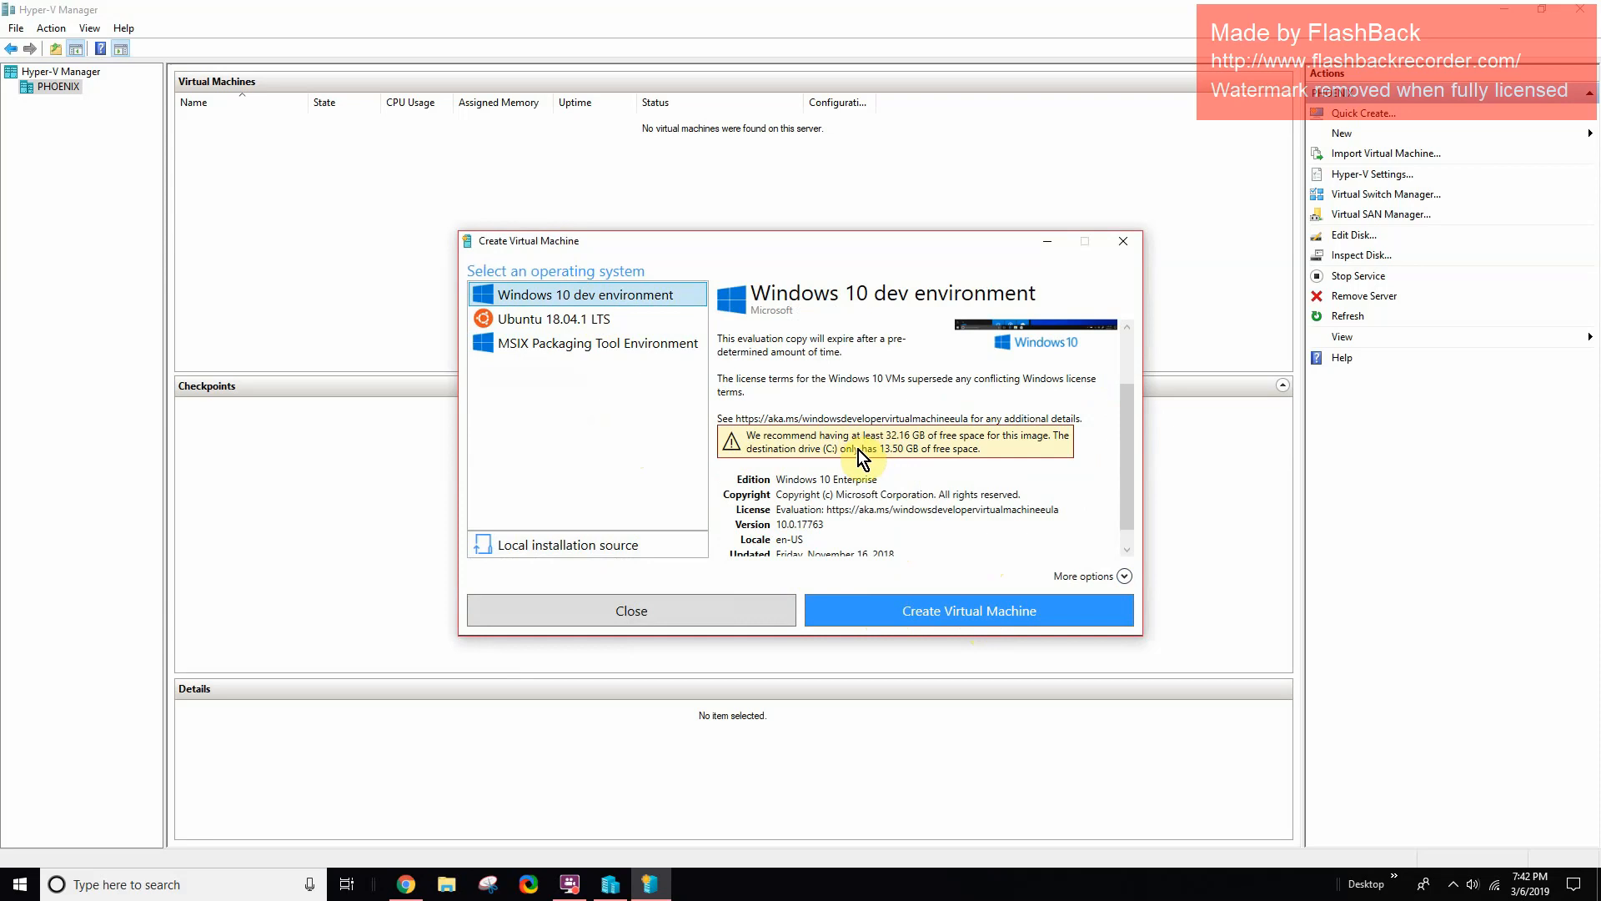
scroll(858, 457, up, 2)
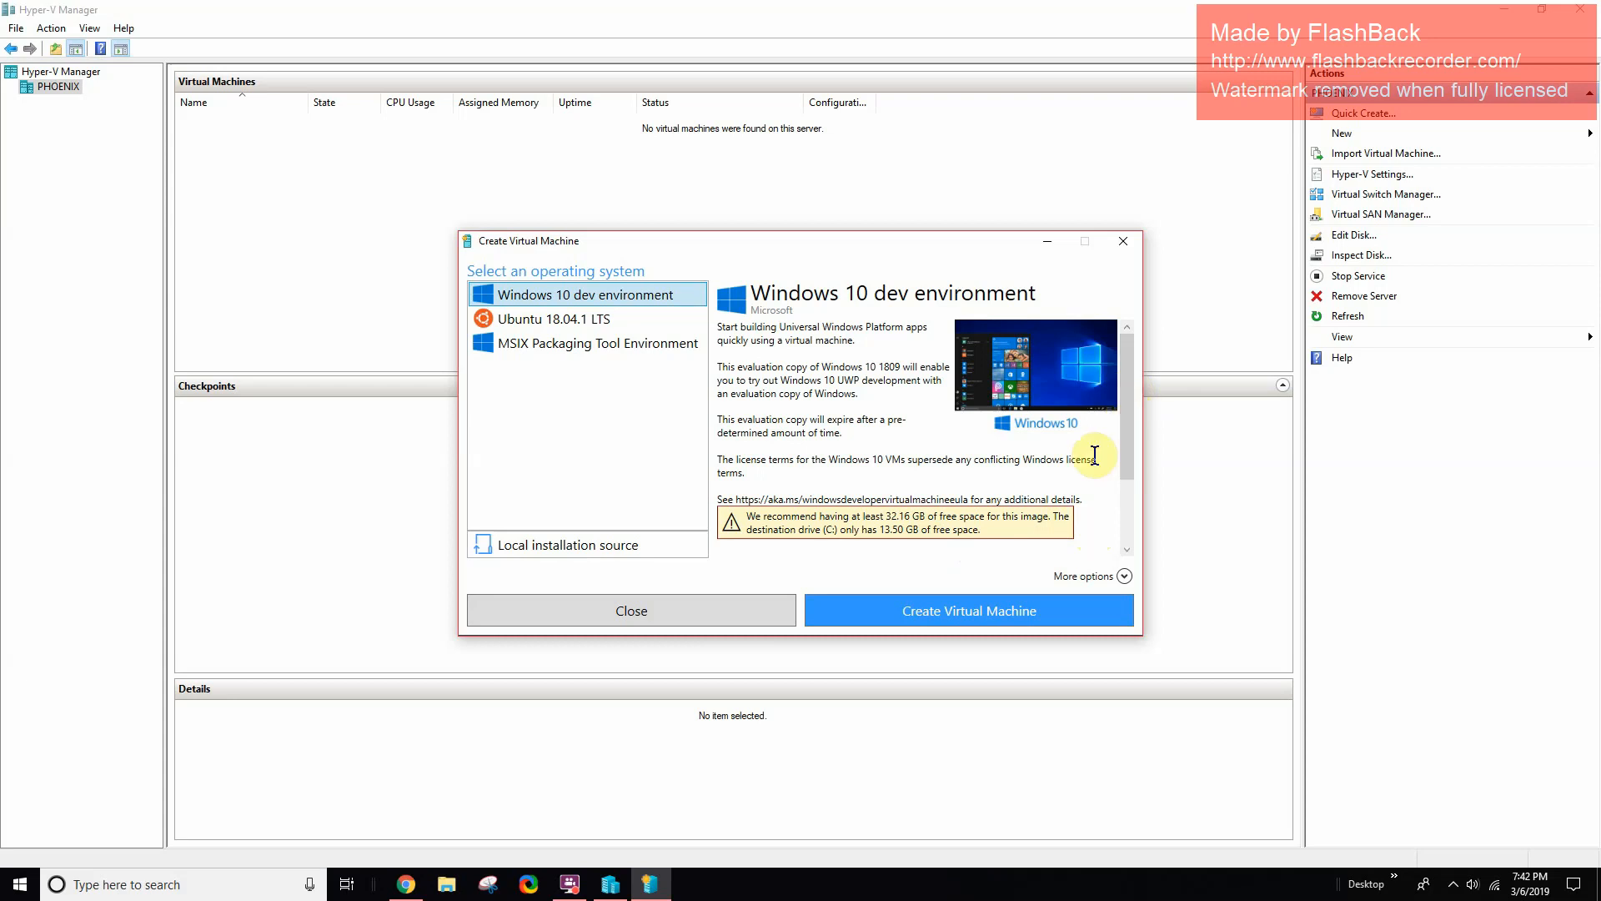
click(1122, 242)
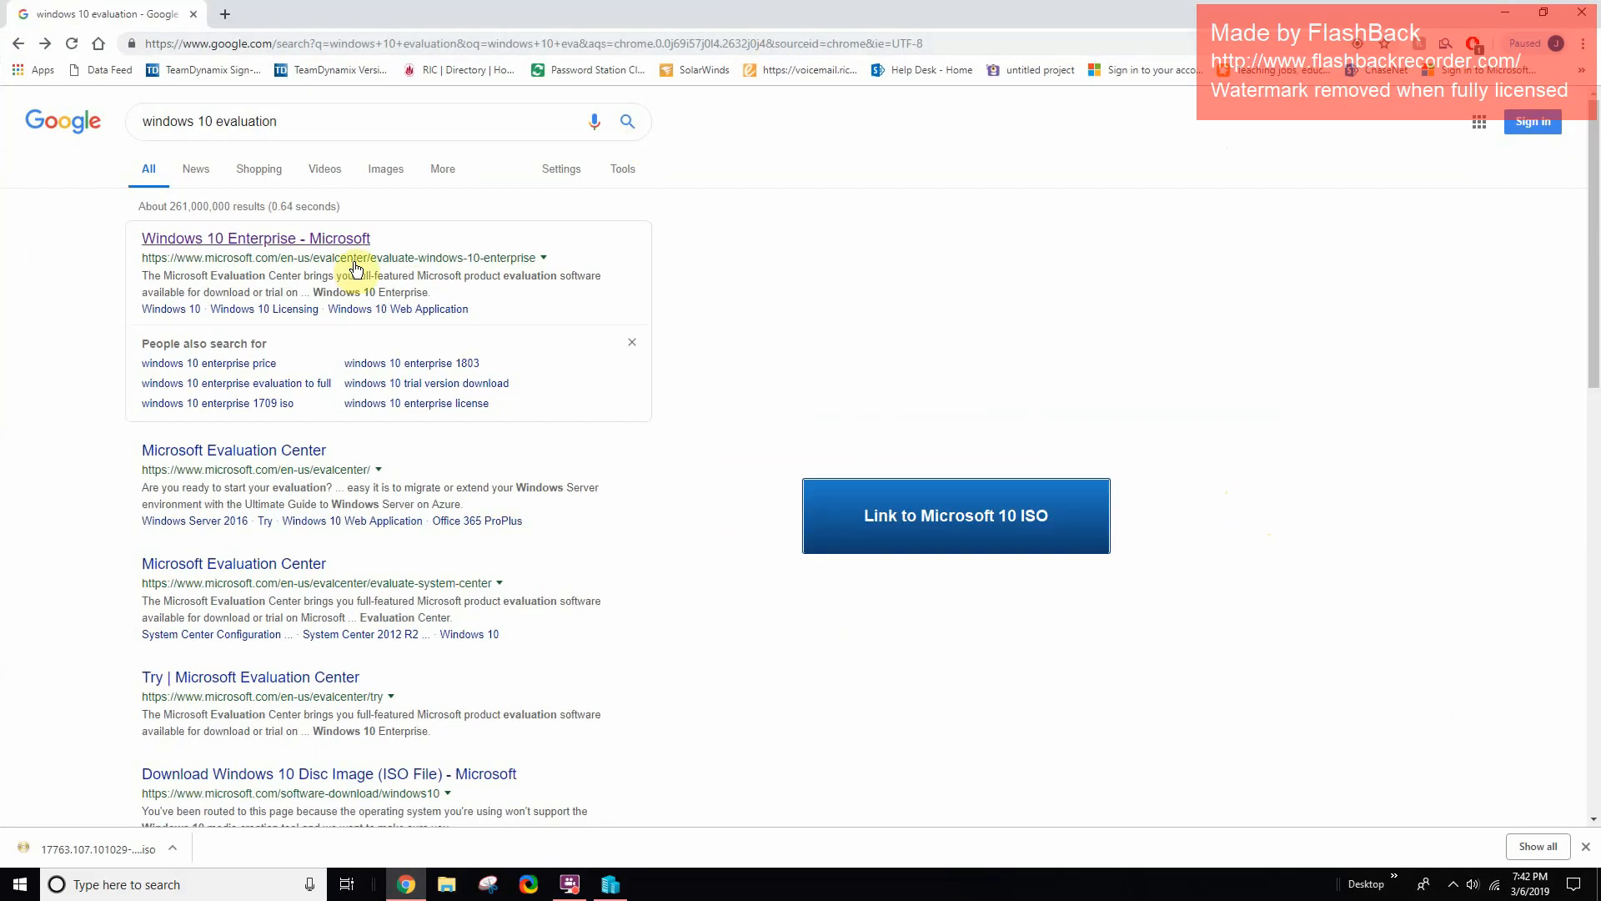
- Go from the Google results to the Windows 10 Enterprise evaluation page
click(222, 451)
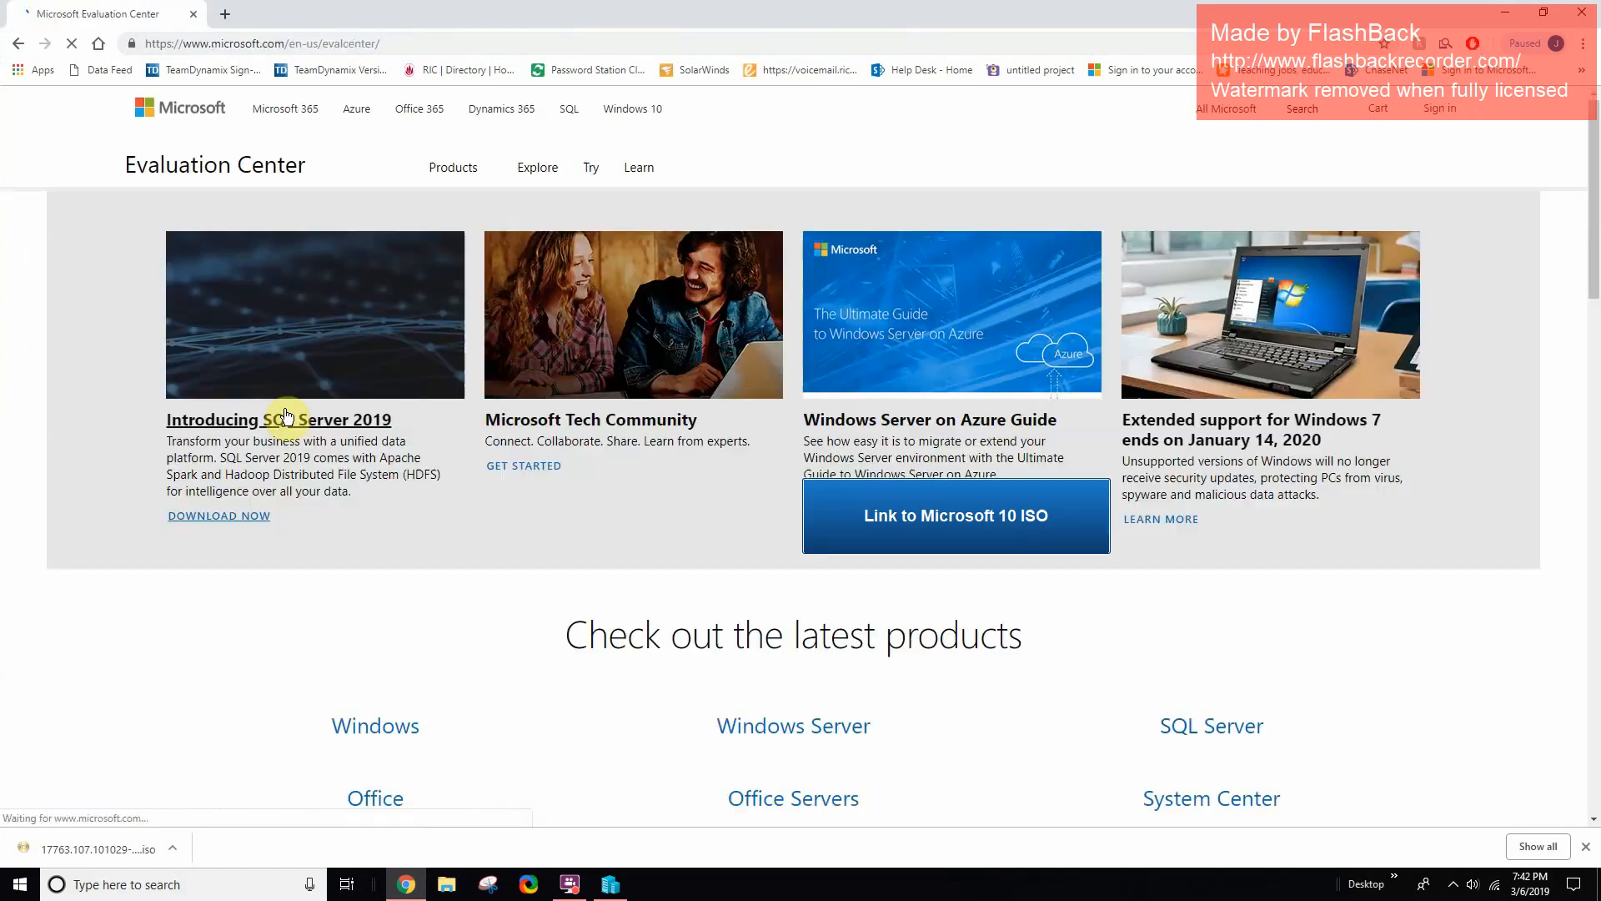
scroll(562, 616, down, 4)
scroll(561, 616, down, 15)
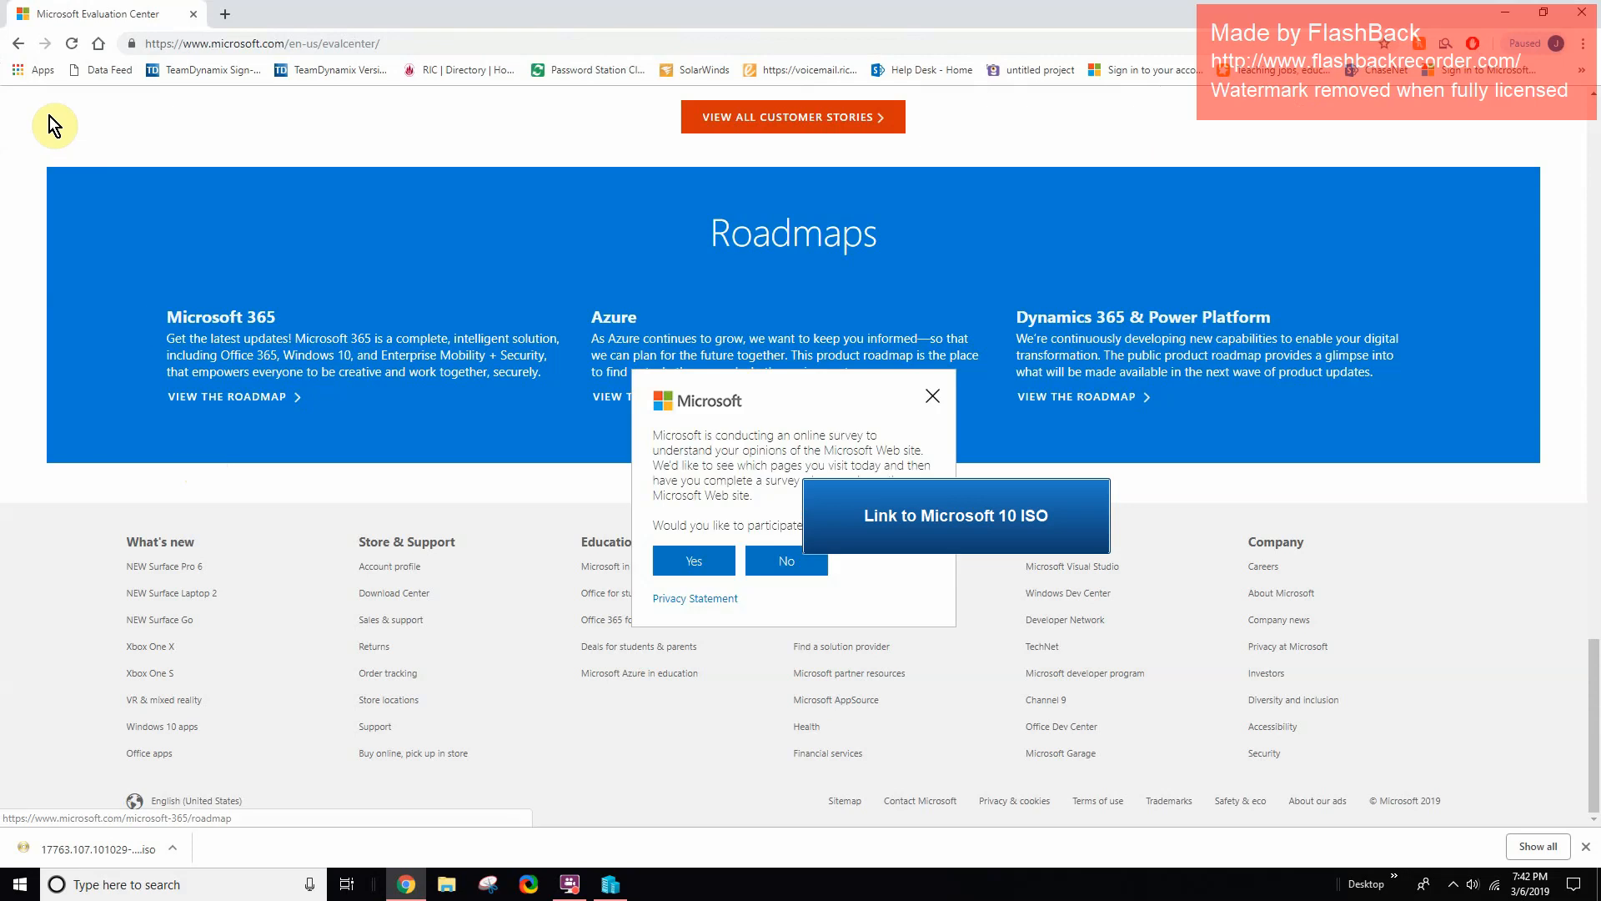
click(18, 43)
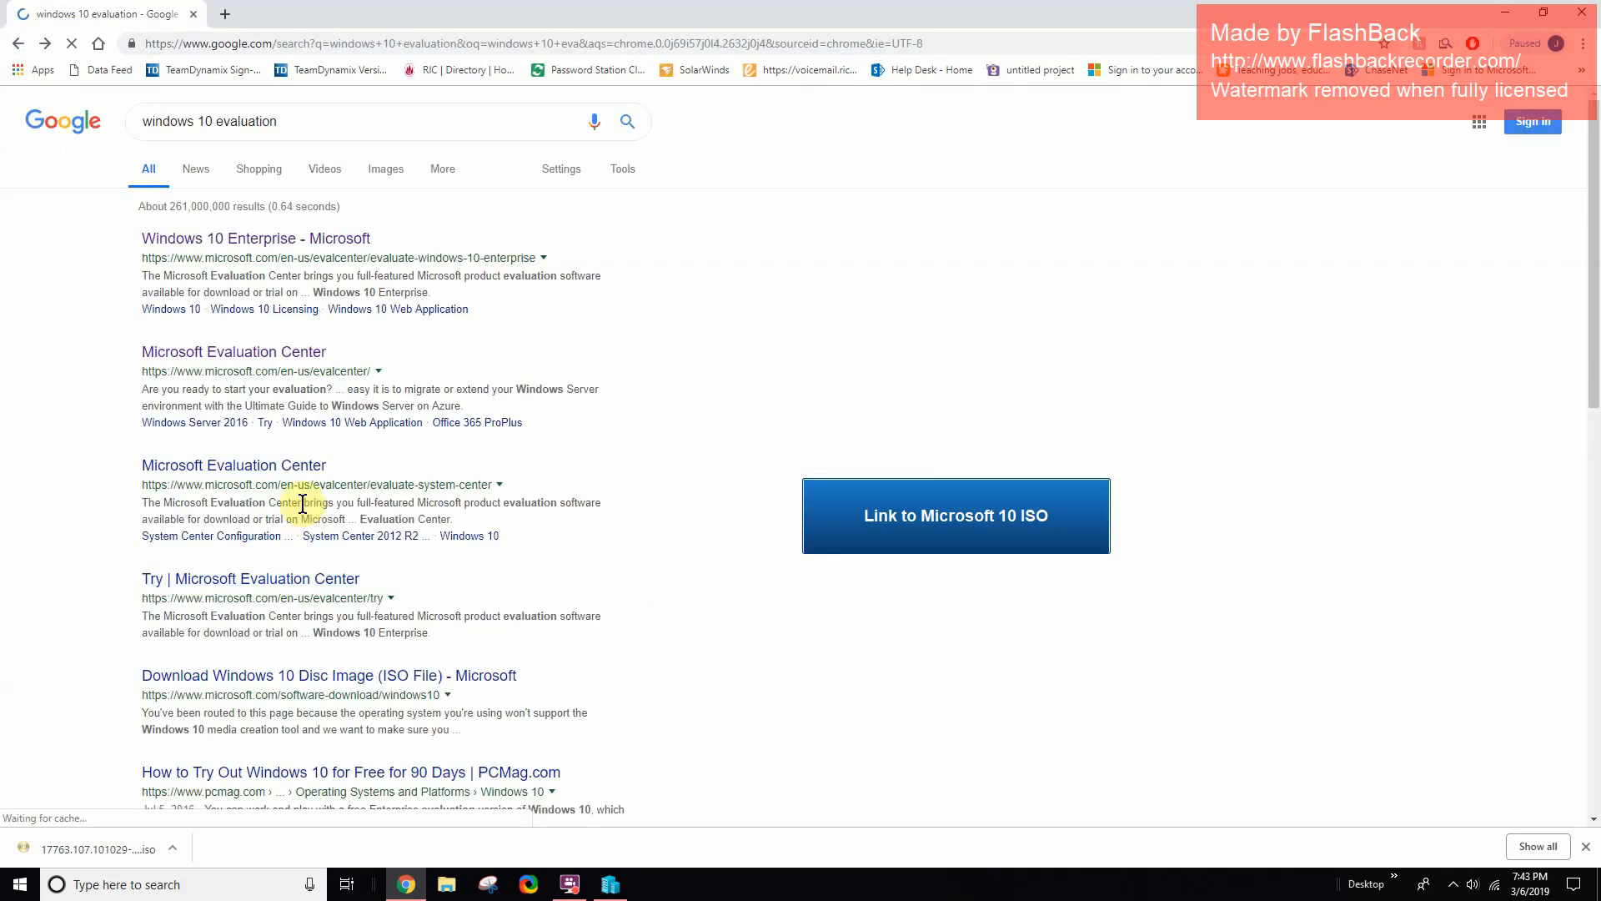
click(261, 353)
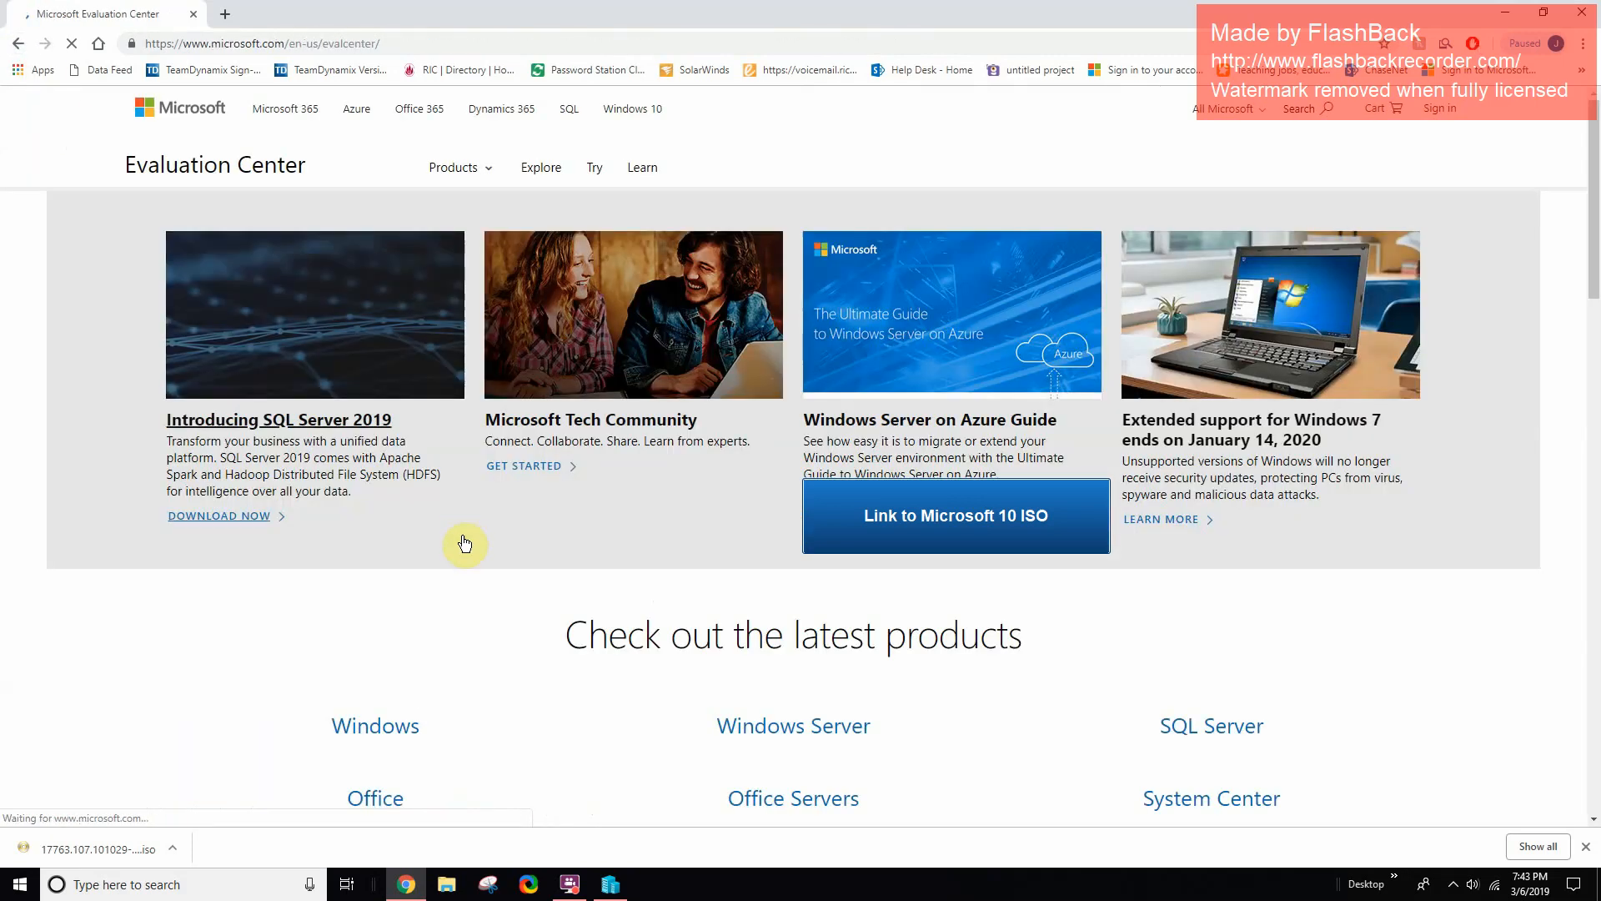
scroll(113, 150, down, 6)
key(alt+Left)
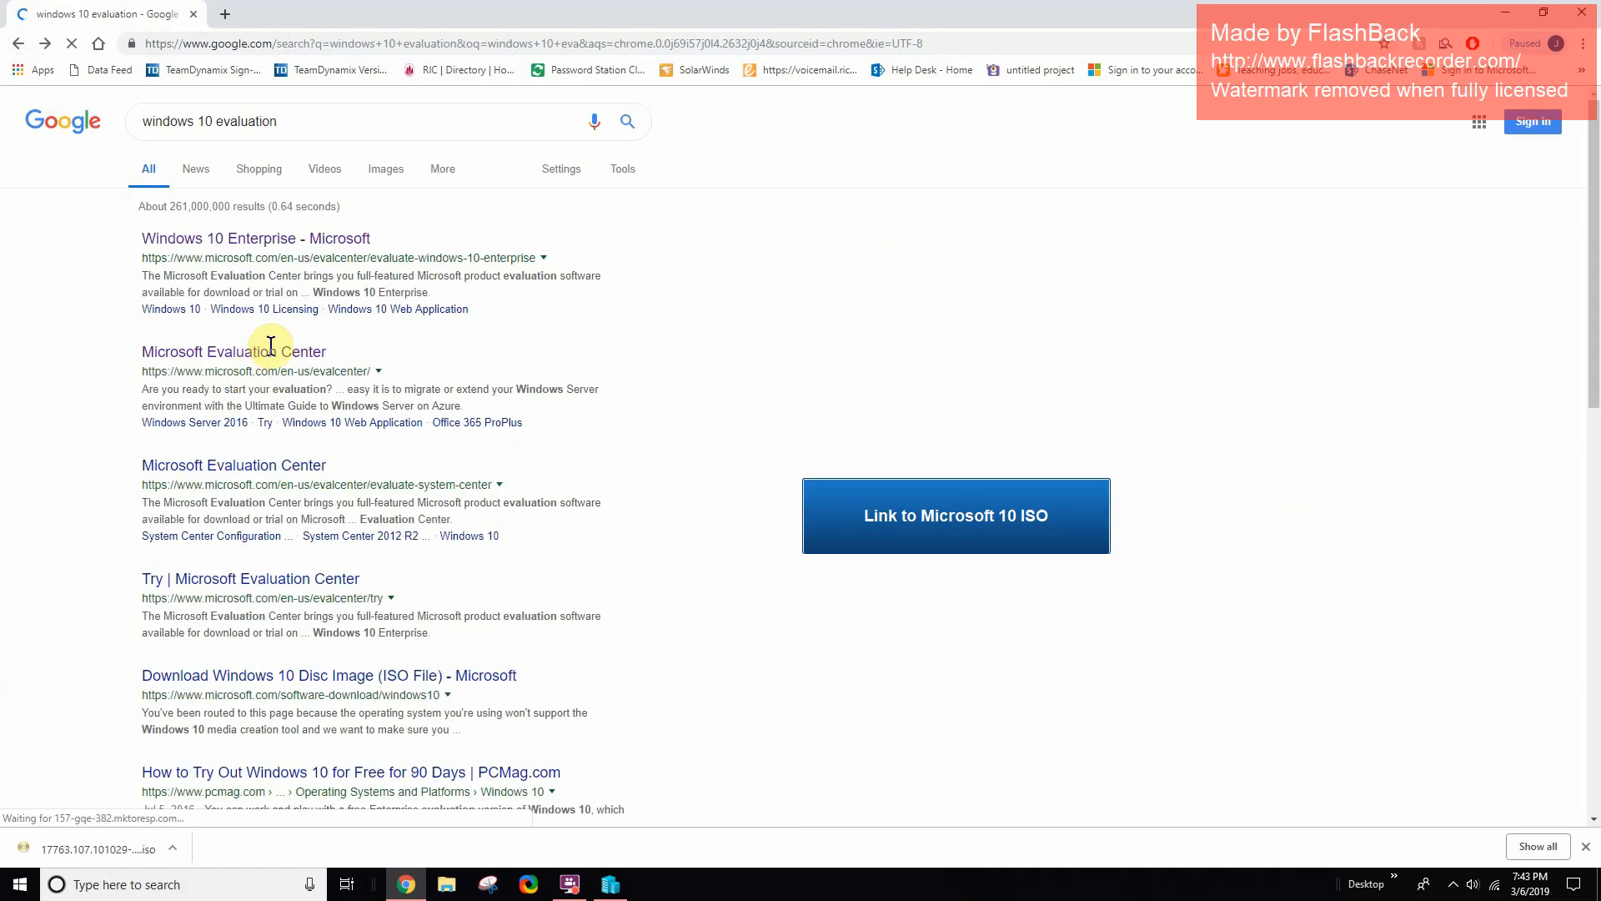
click(236, 242)
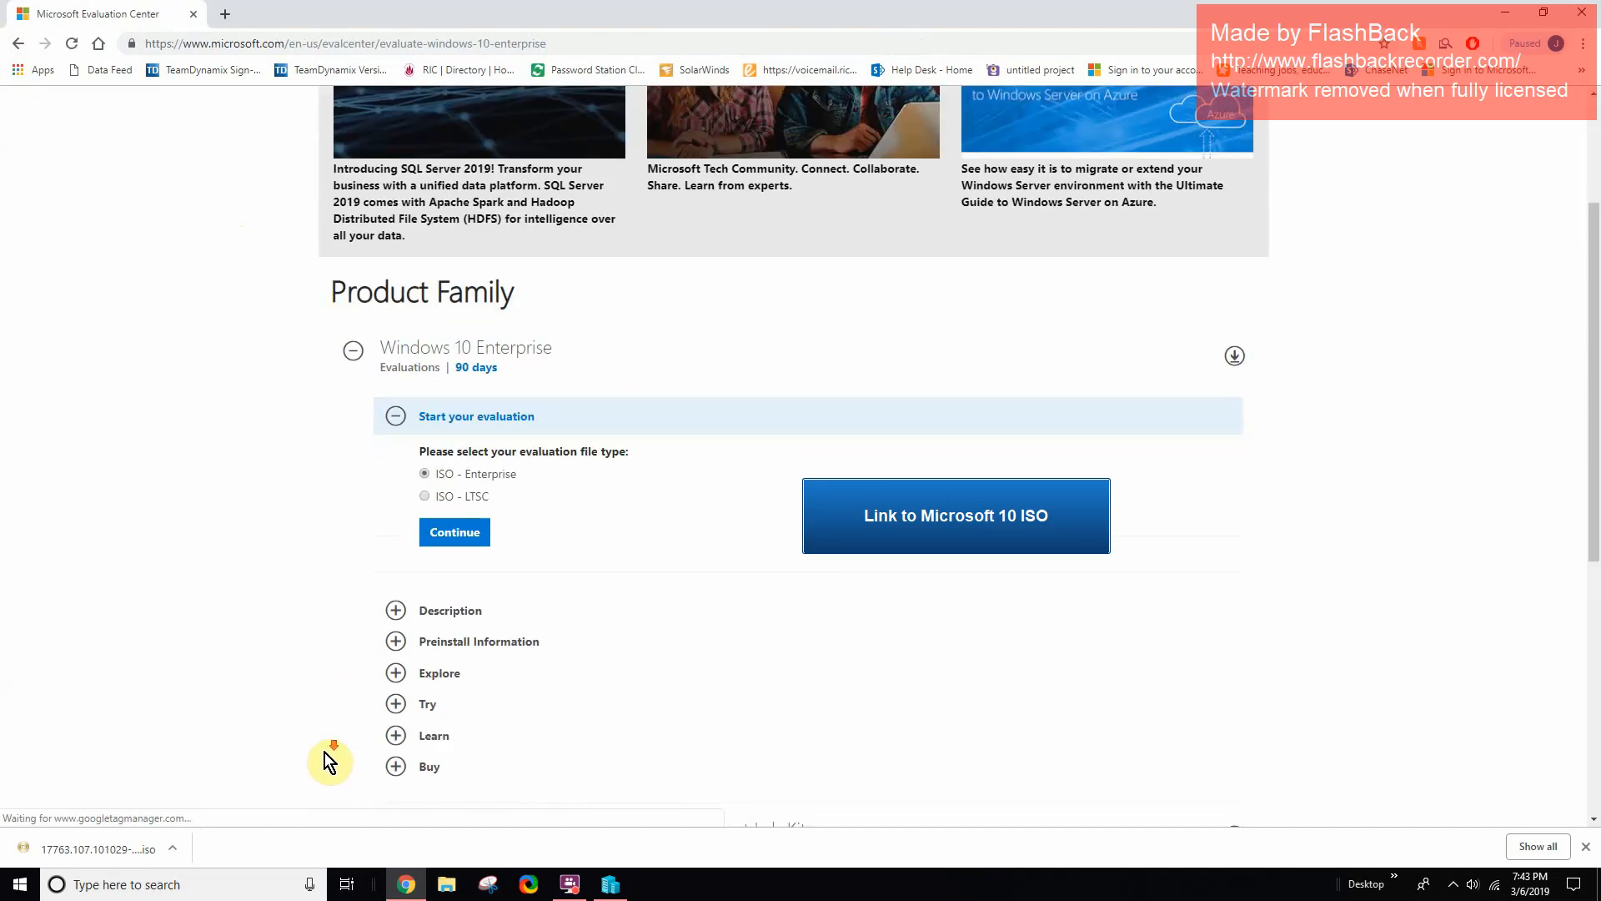
scroll(325, 755, down, 6)
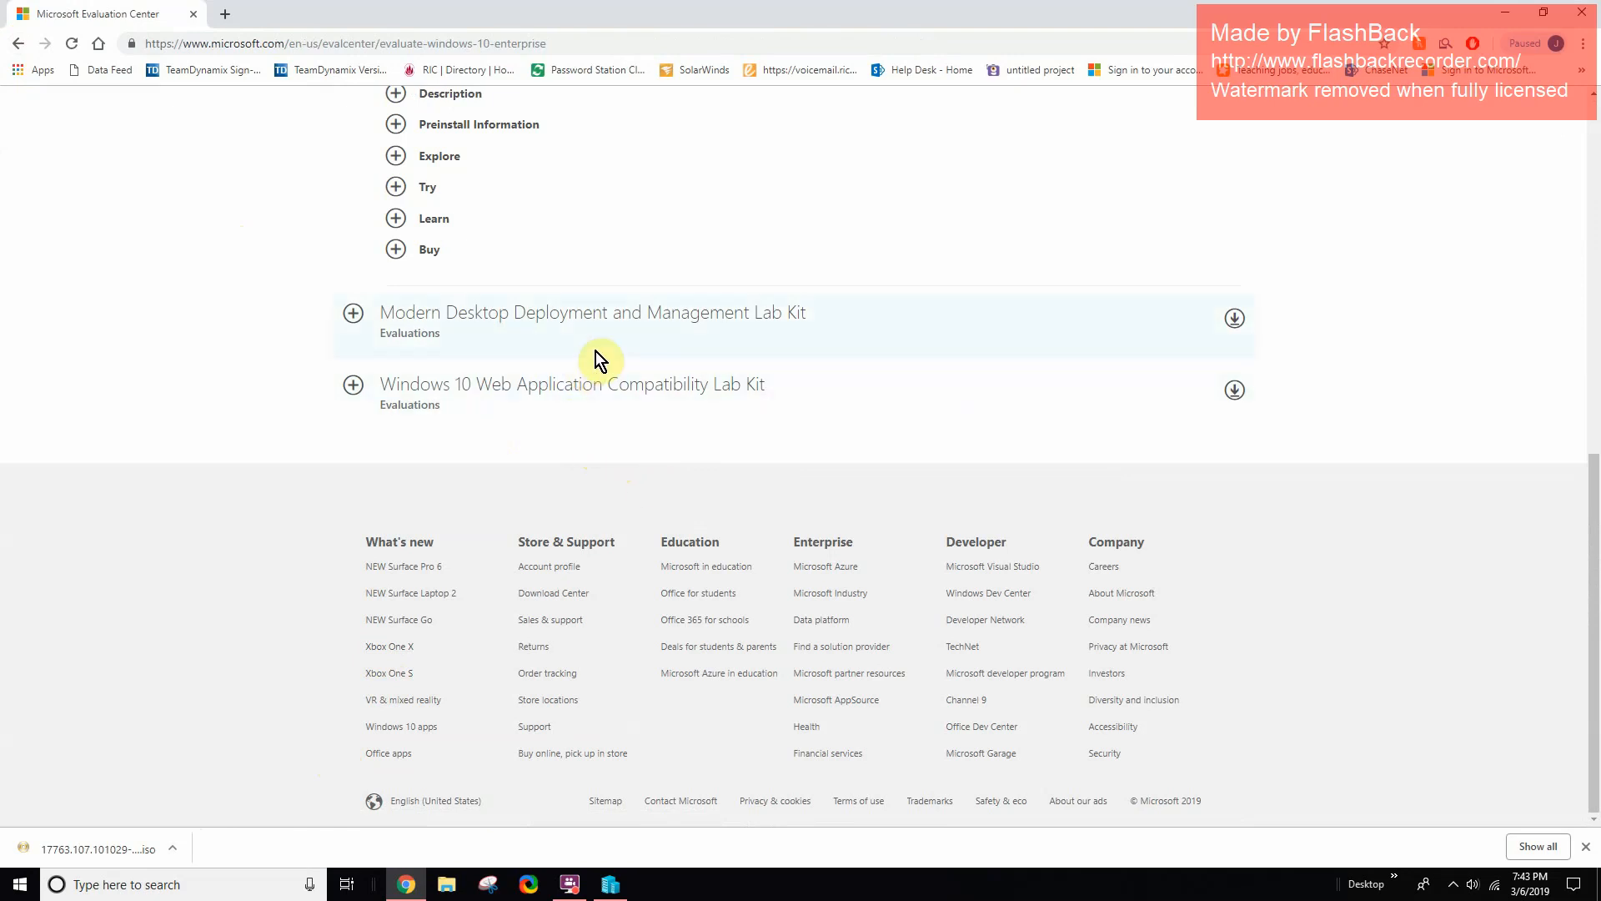
scroll(614, 511, up, 5)
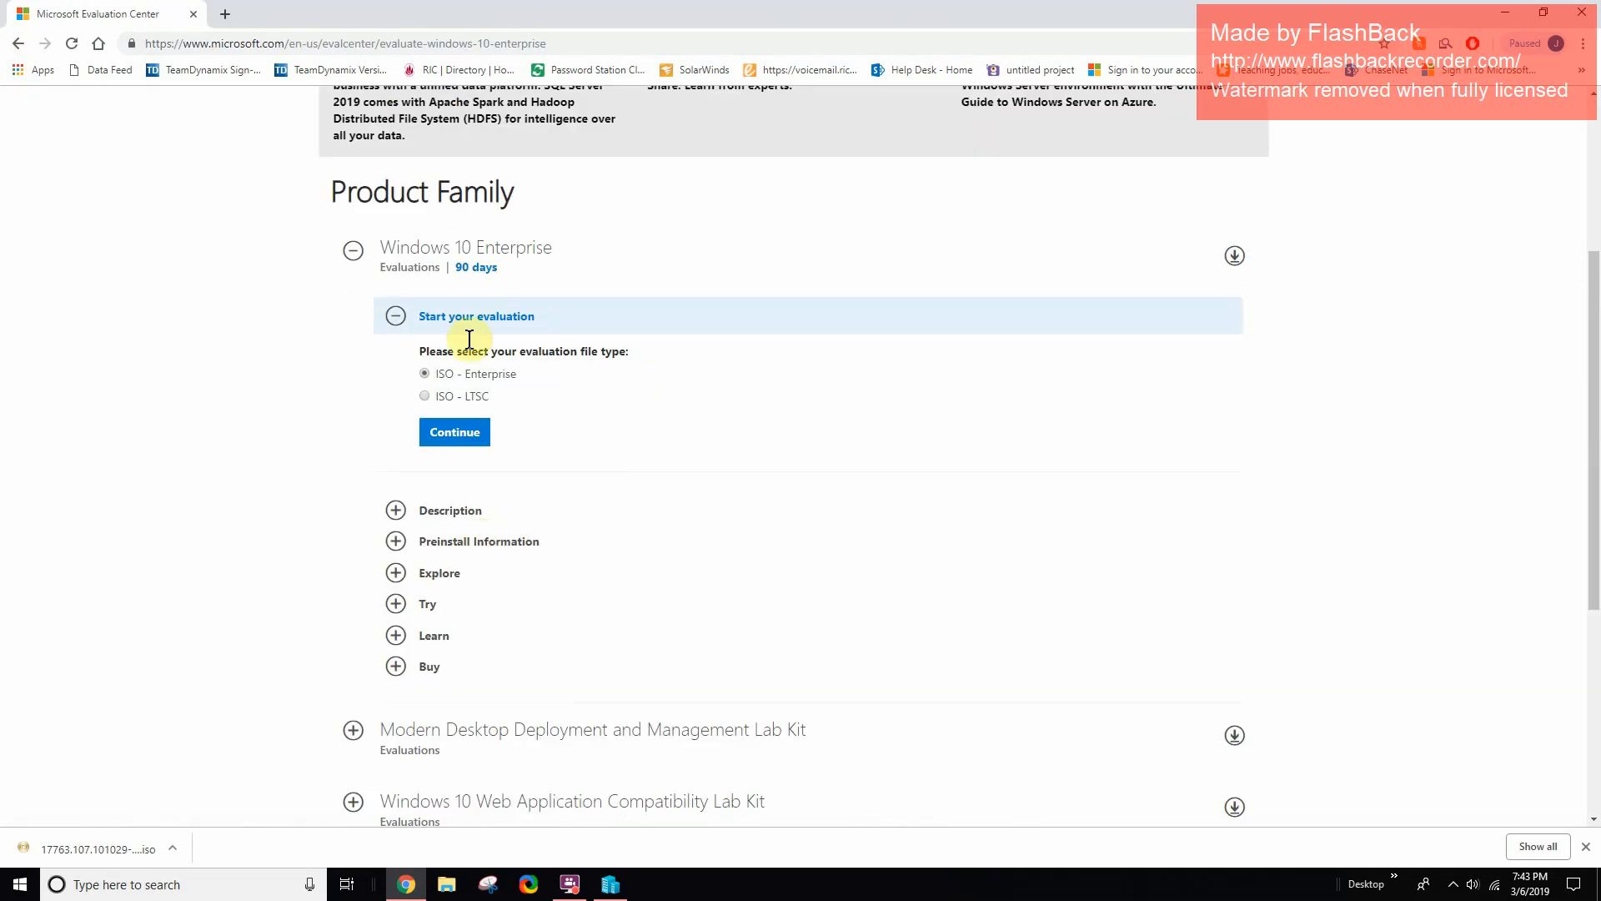
- Expand the Windows 10 Enterprise description, reopen the file-type choices, and move Chrome aside
click(398, 510)
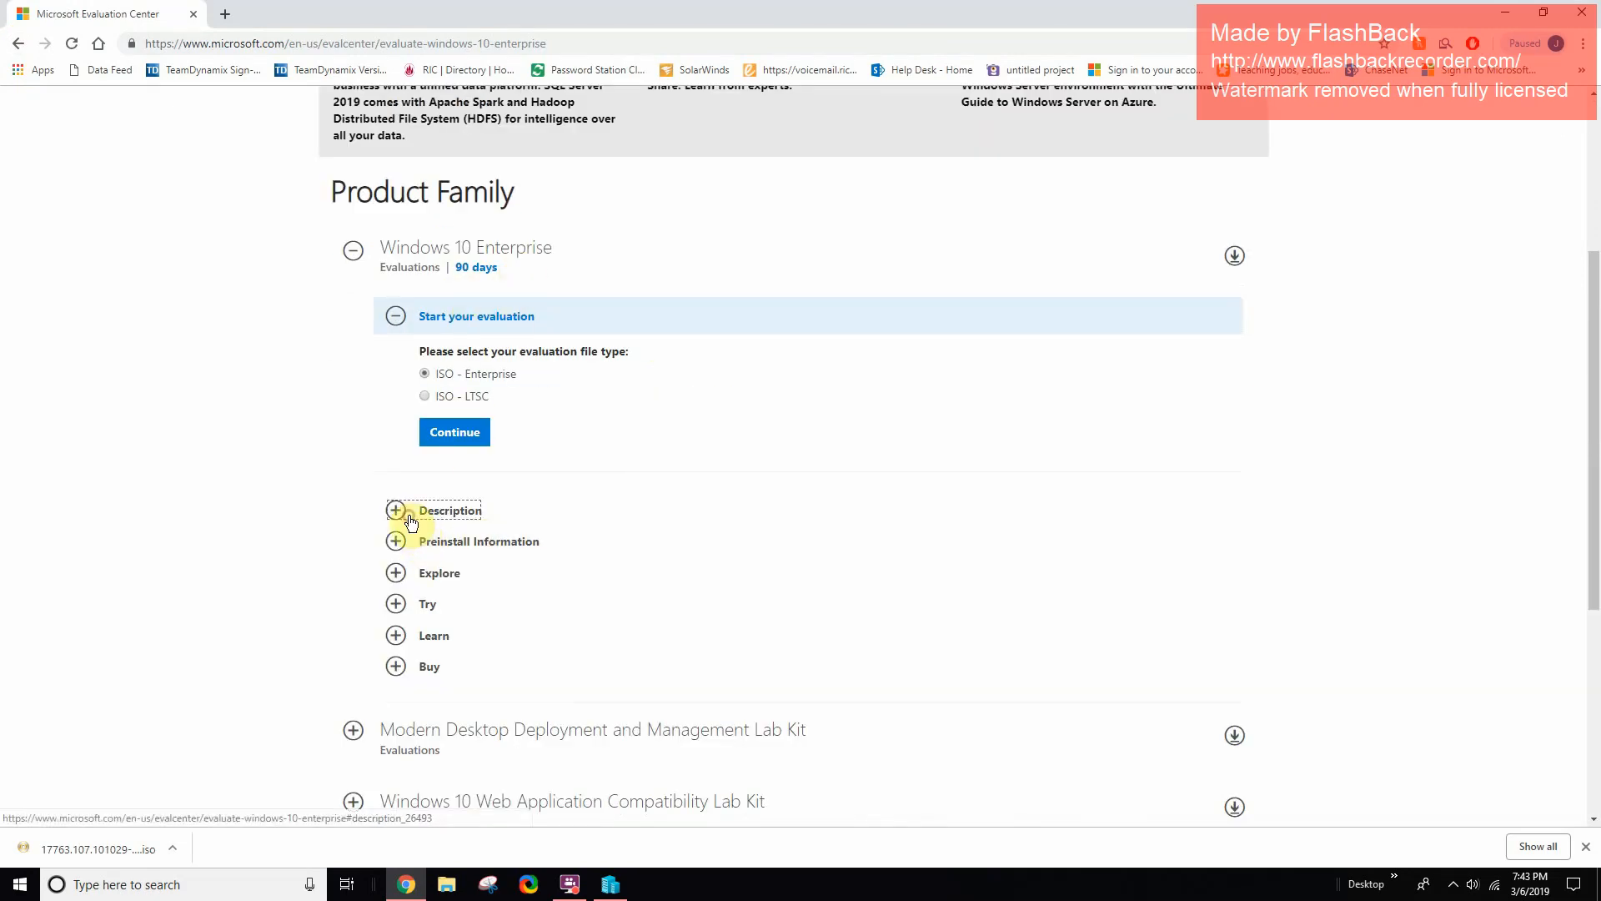
scroll(455, 459, down, 3)
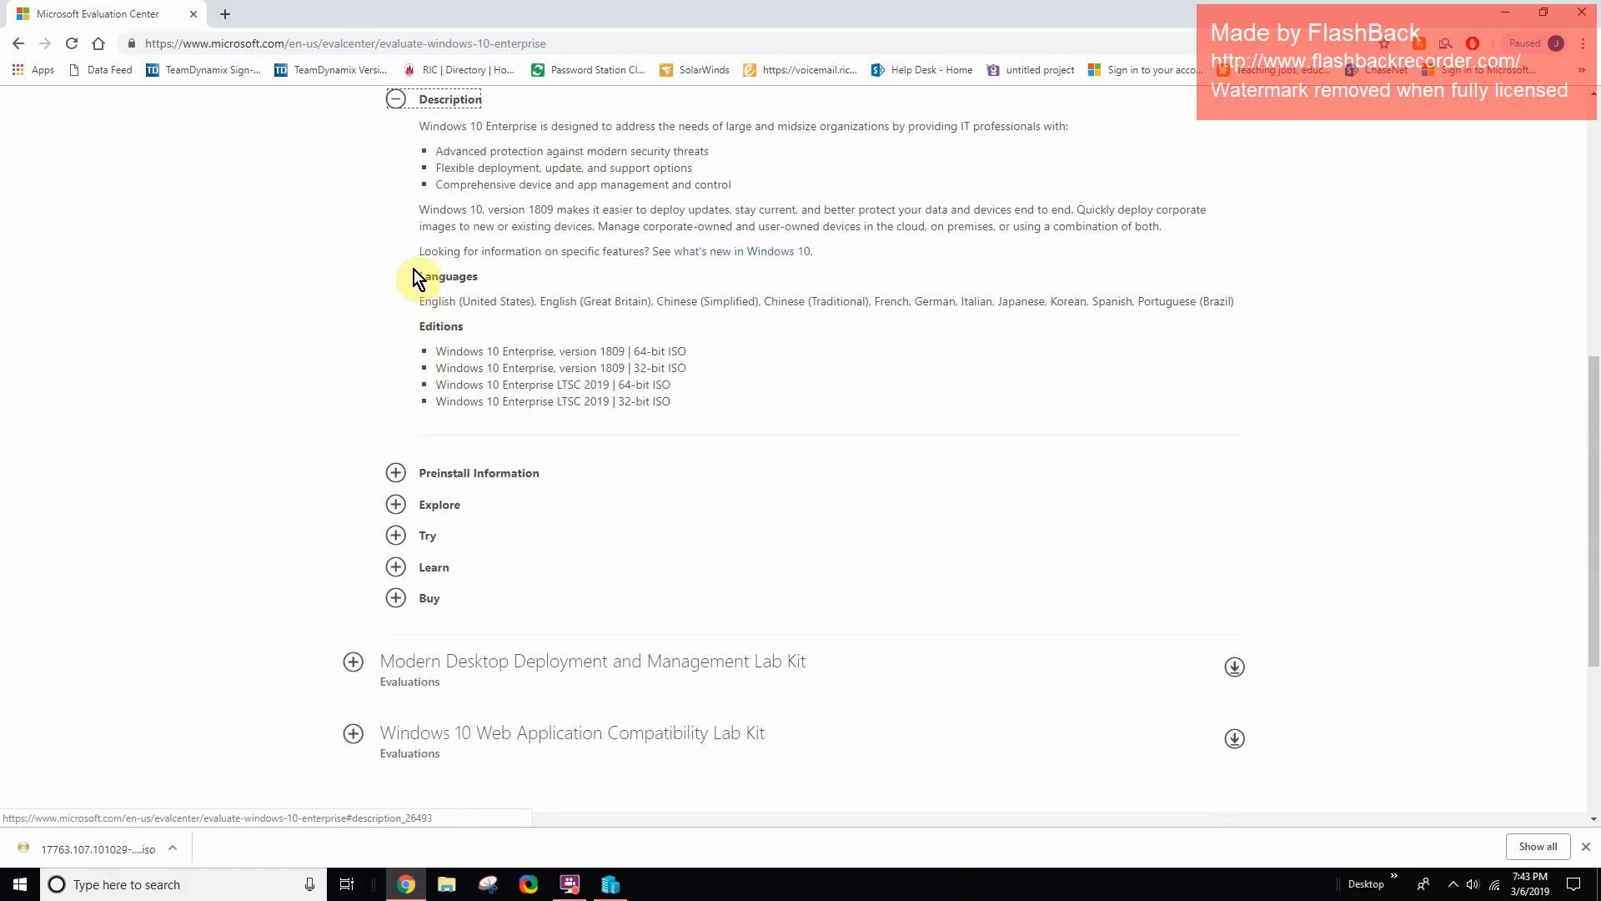
drag(419, 208, 578, 208)
scroll(491, 455, up, 5)
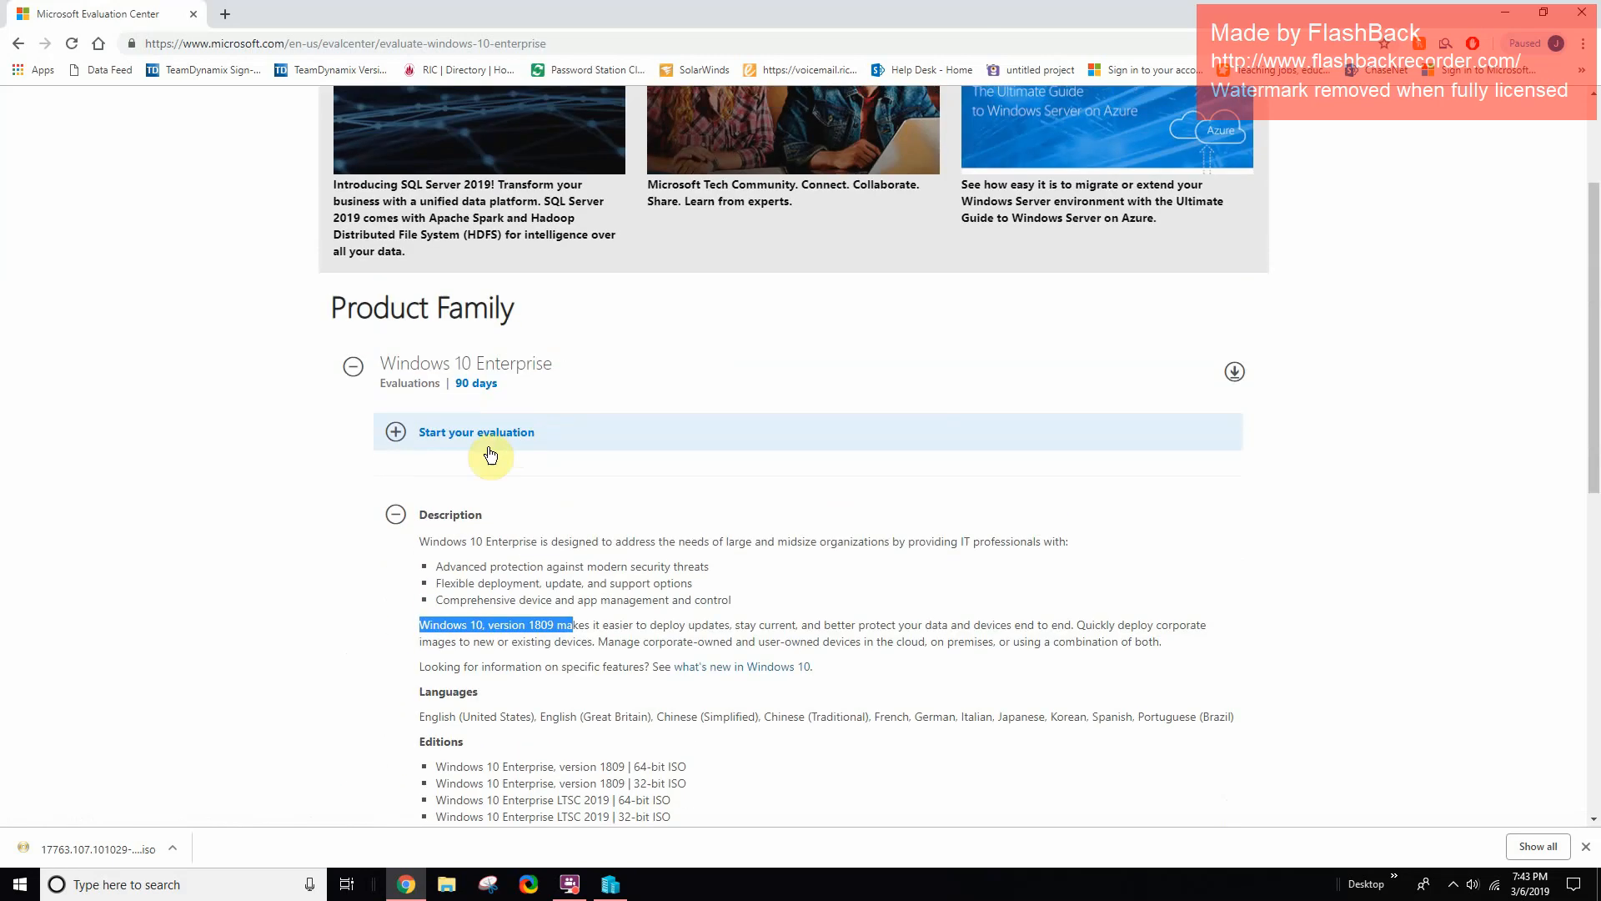
click(417, 443)
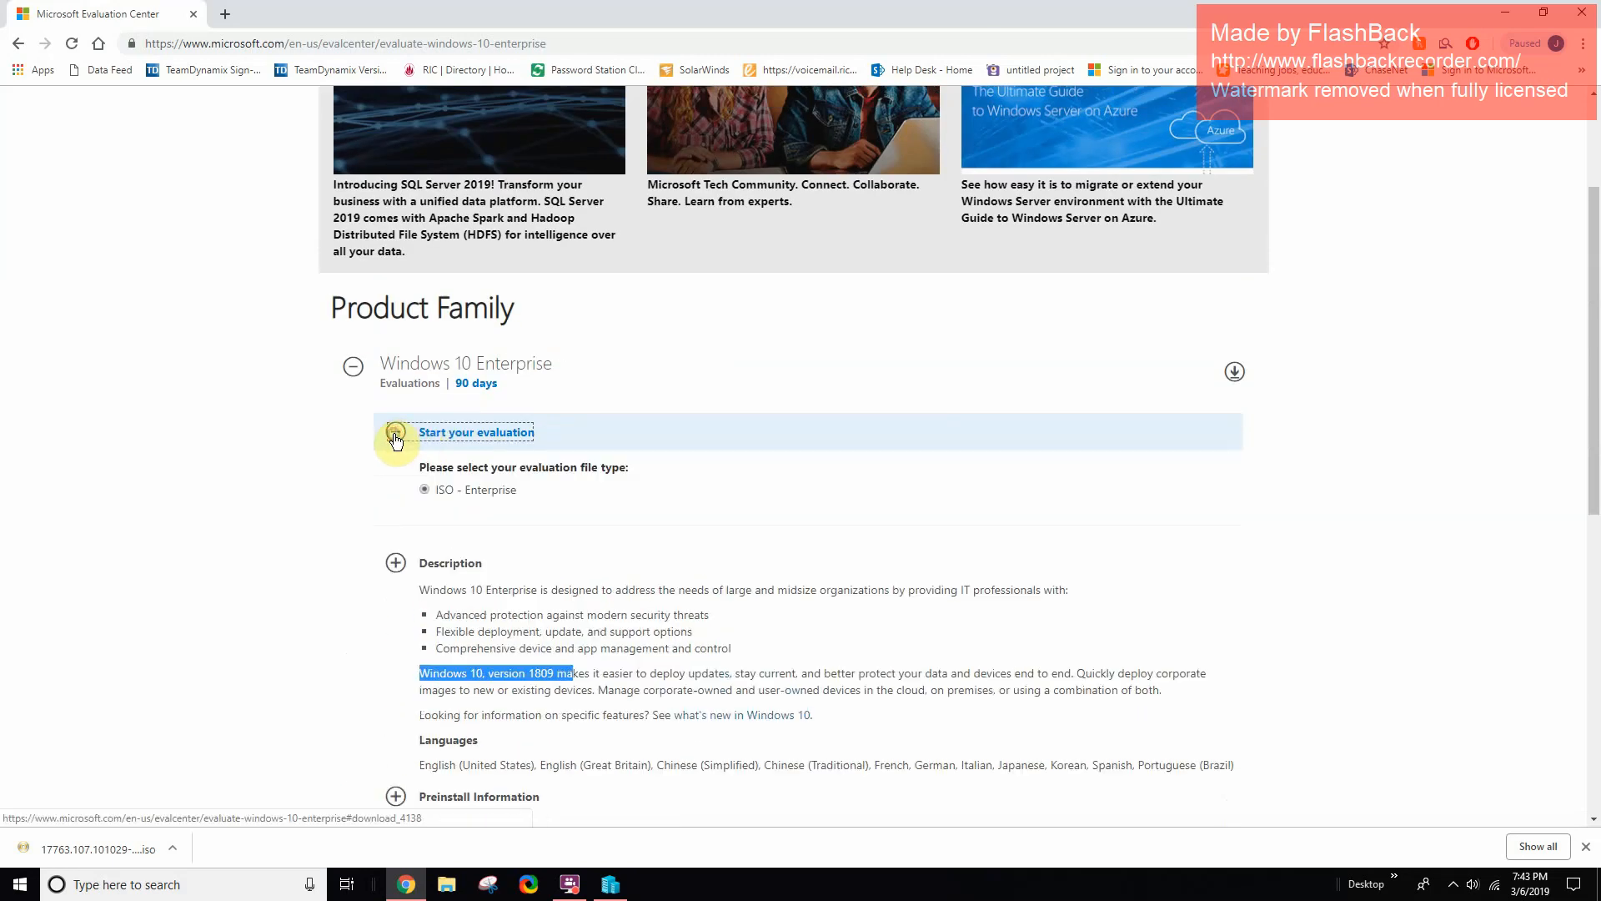
scroll(515, 550, down, 4)
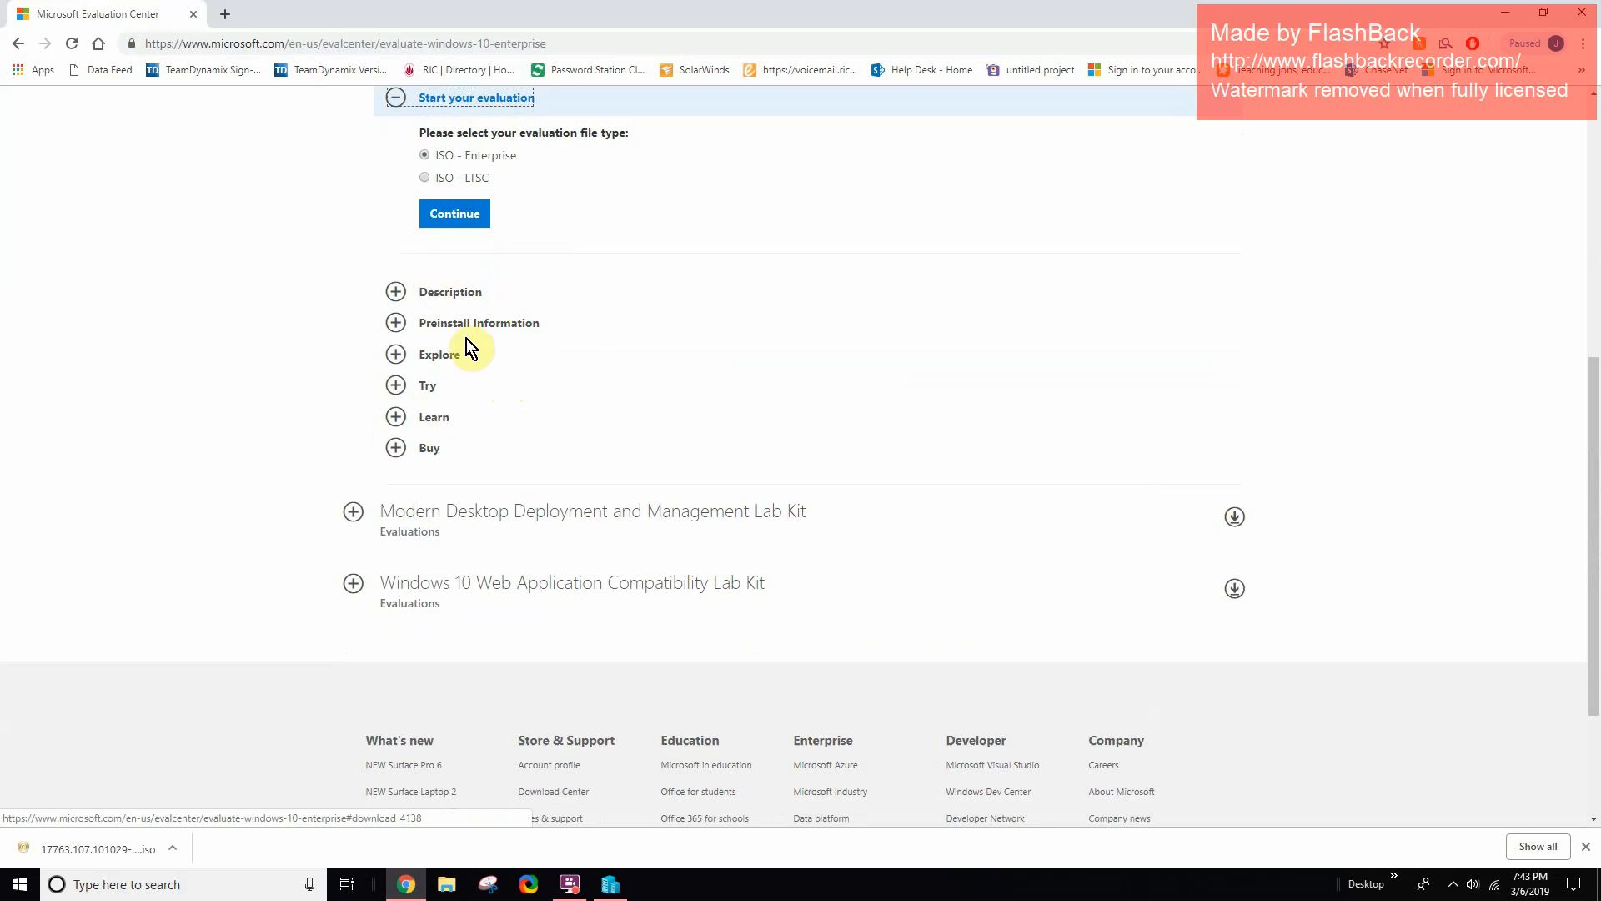
scroll(465, 342, up, 5)
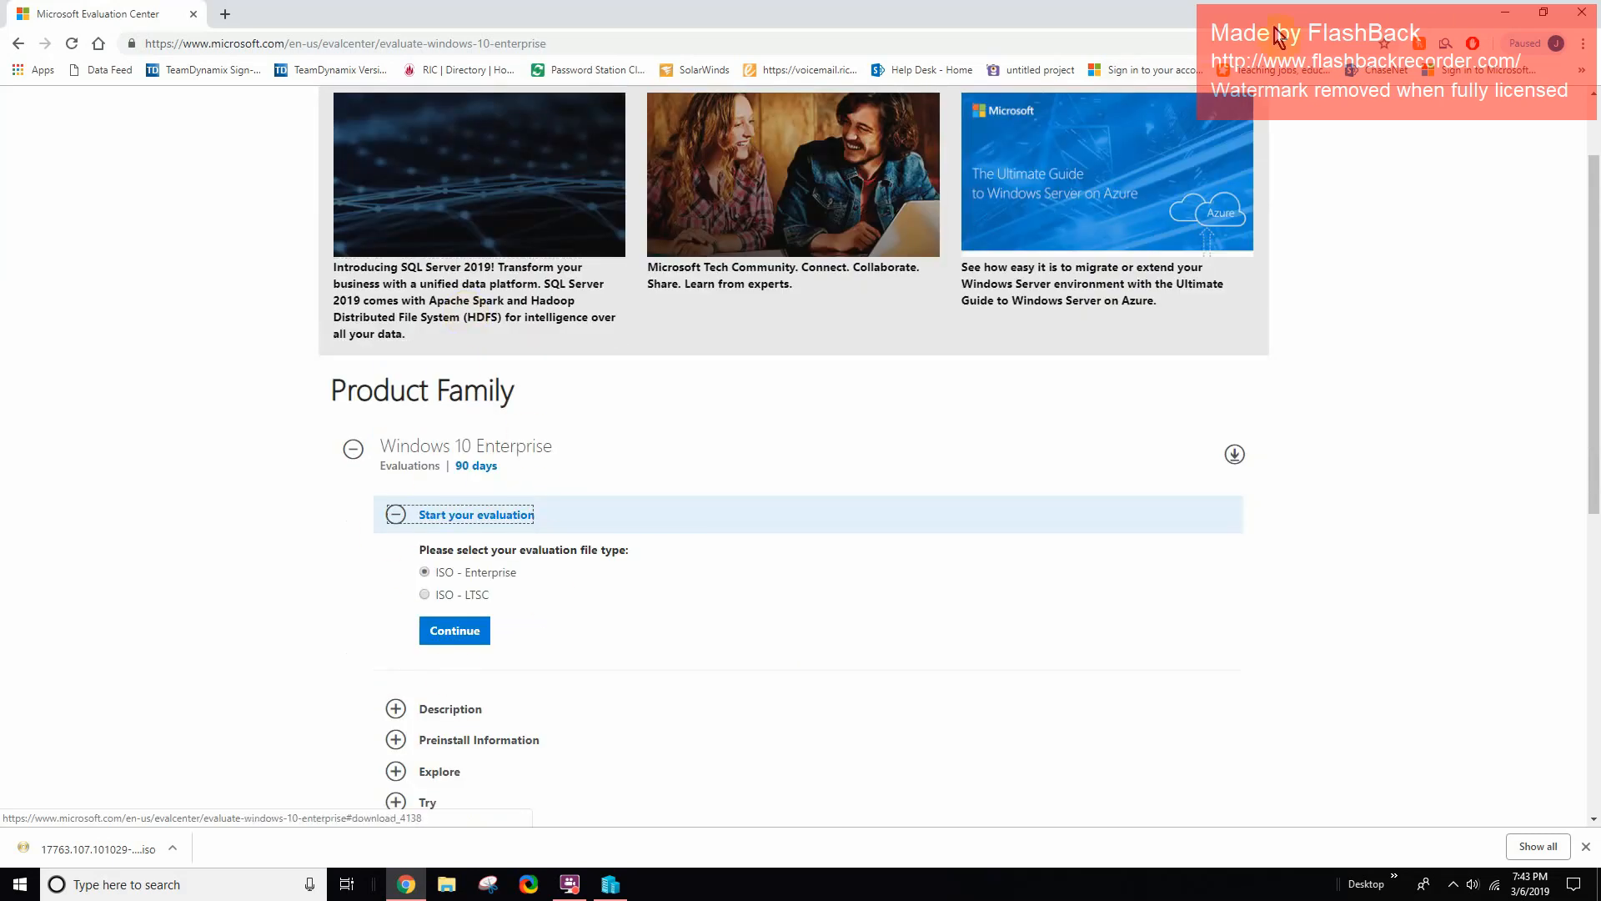
drag(1273, 23, 1600, 184)
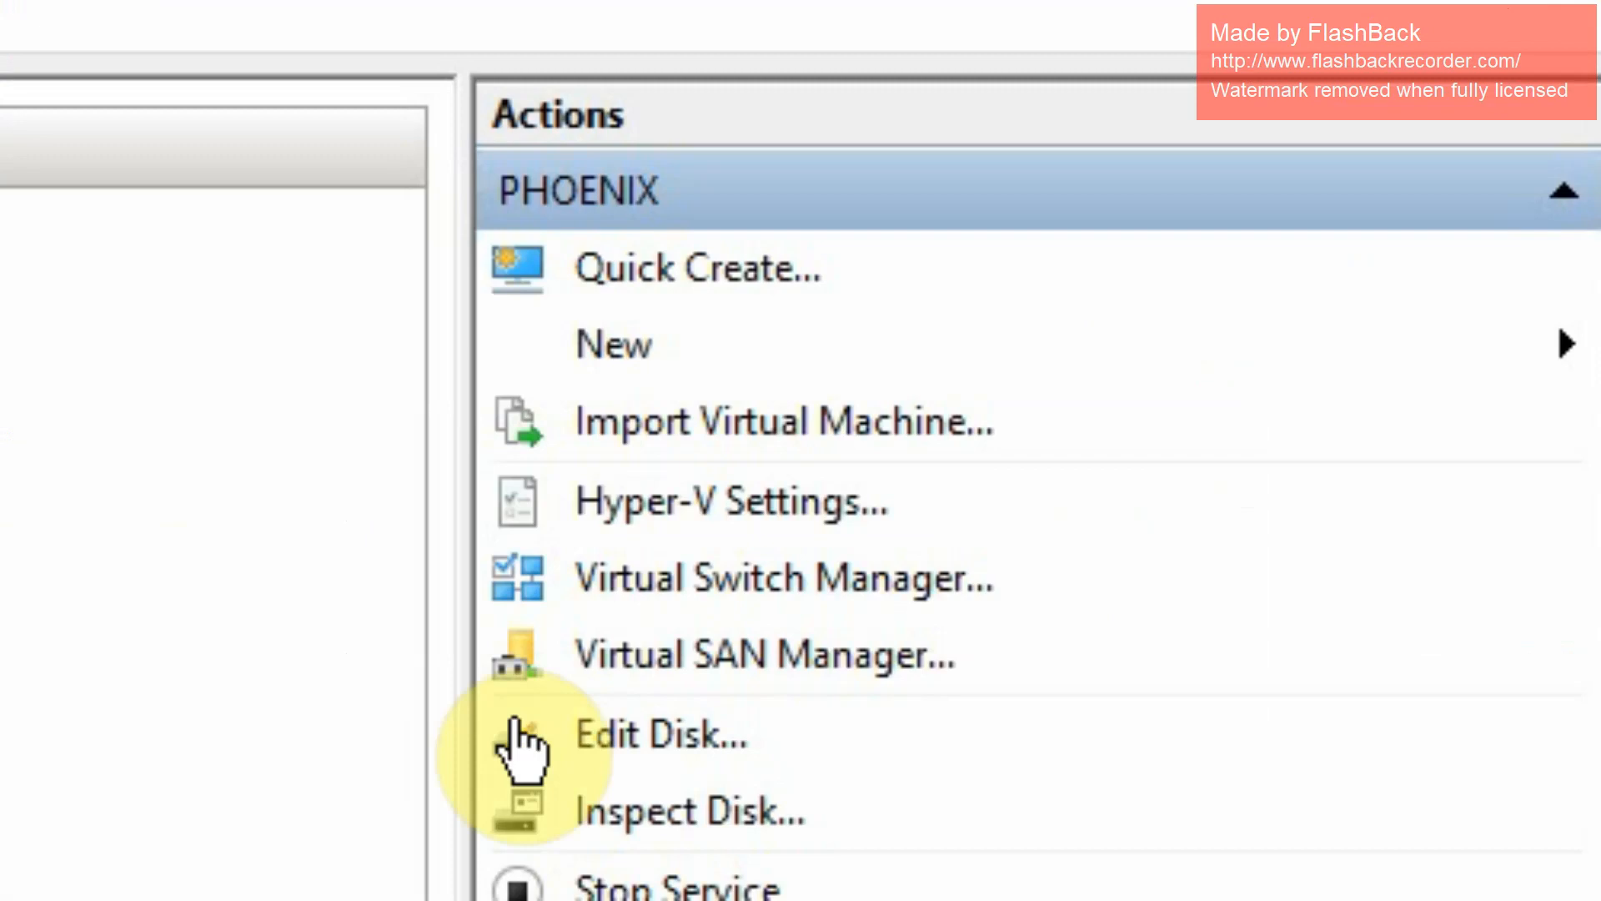
- Start a new virtual machine named 'Windows 10 - 1809 Client 1'
click(667, 377)
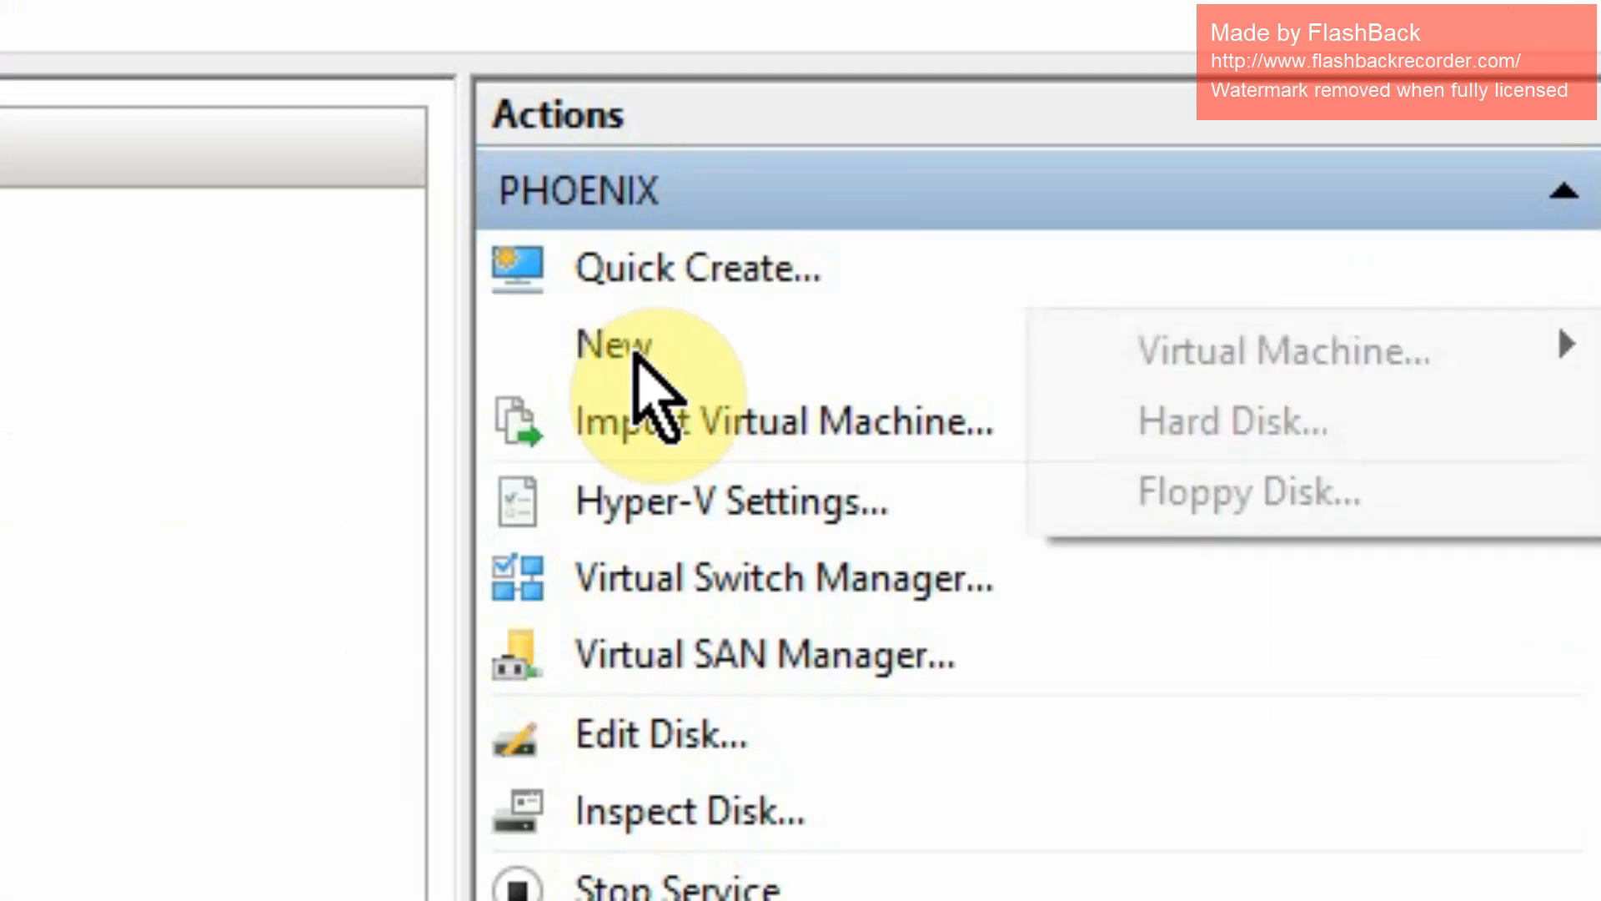
click(1268, 356)
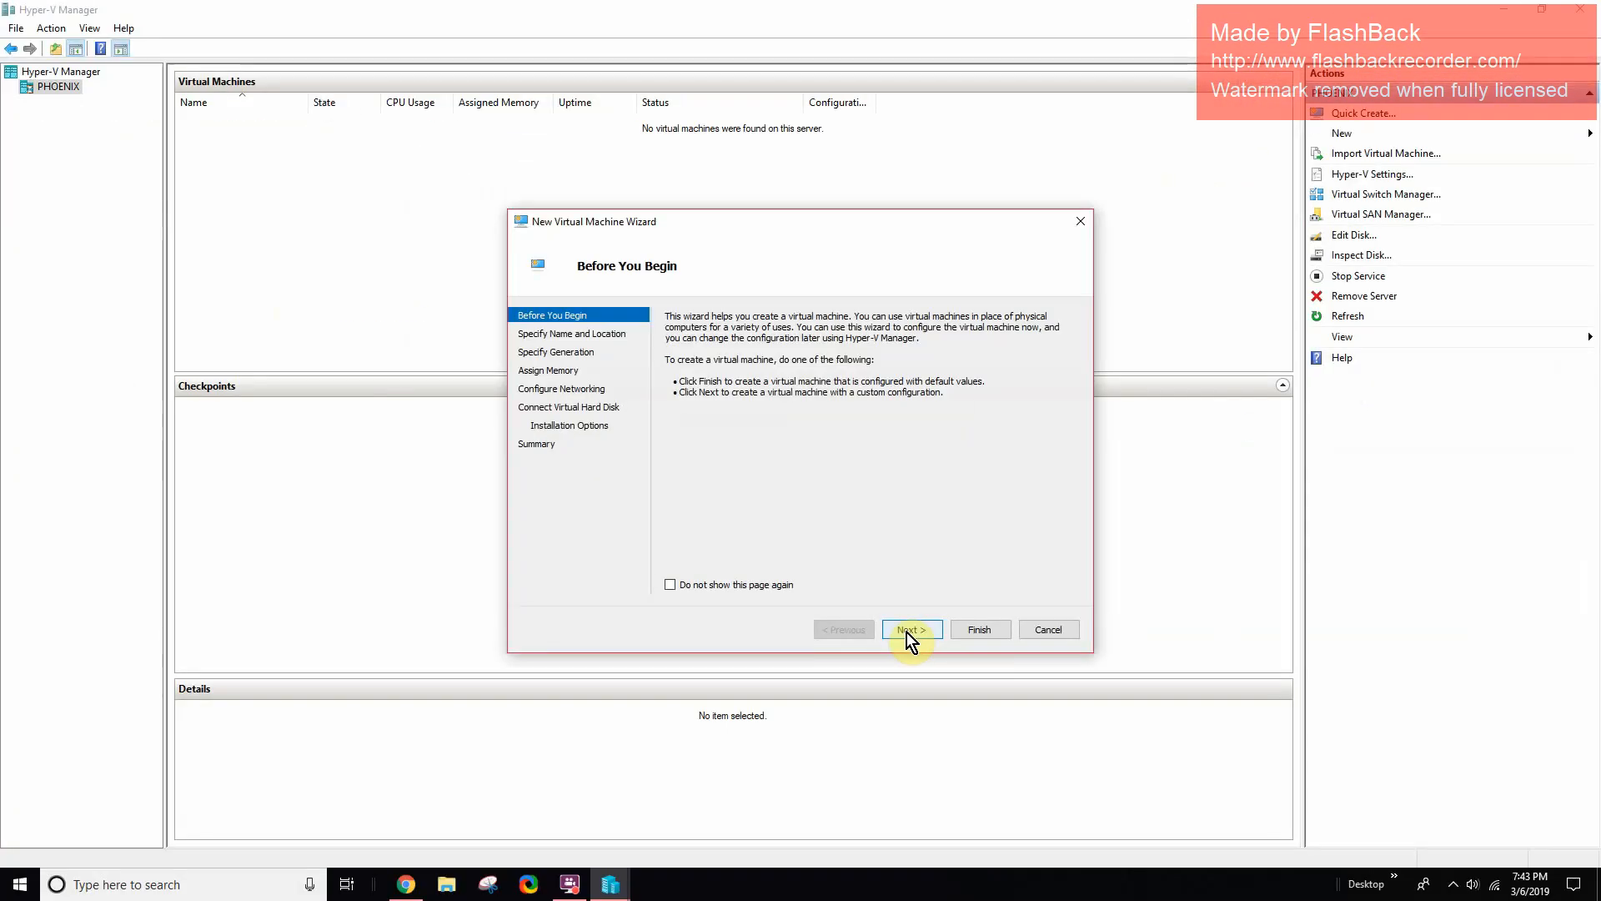
click(907, 632)
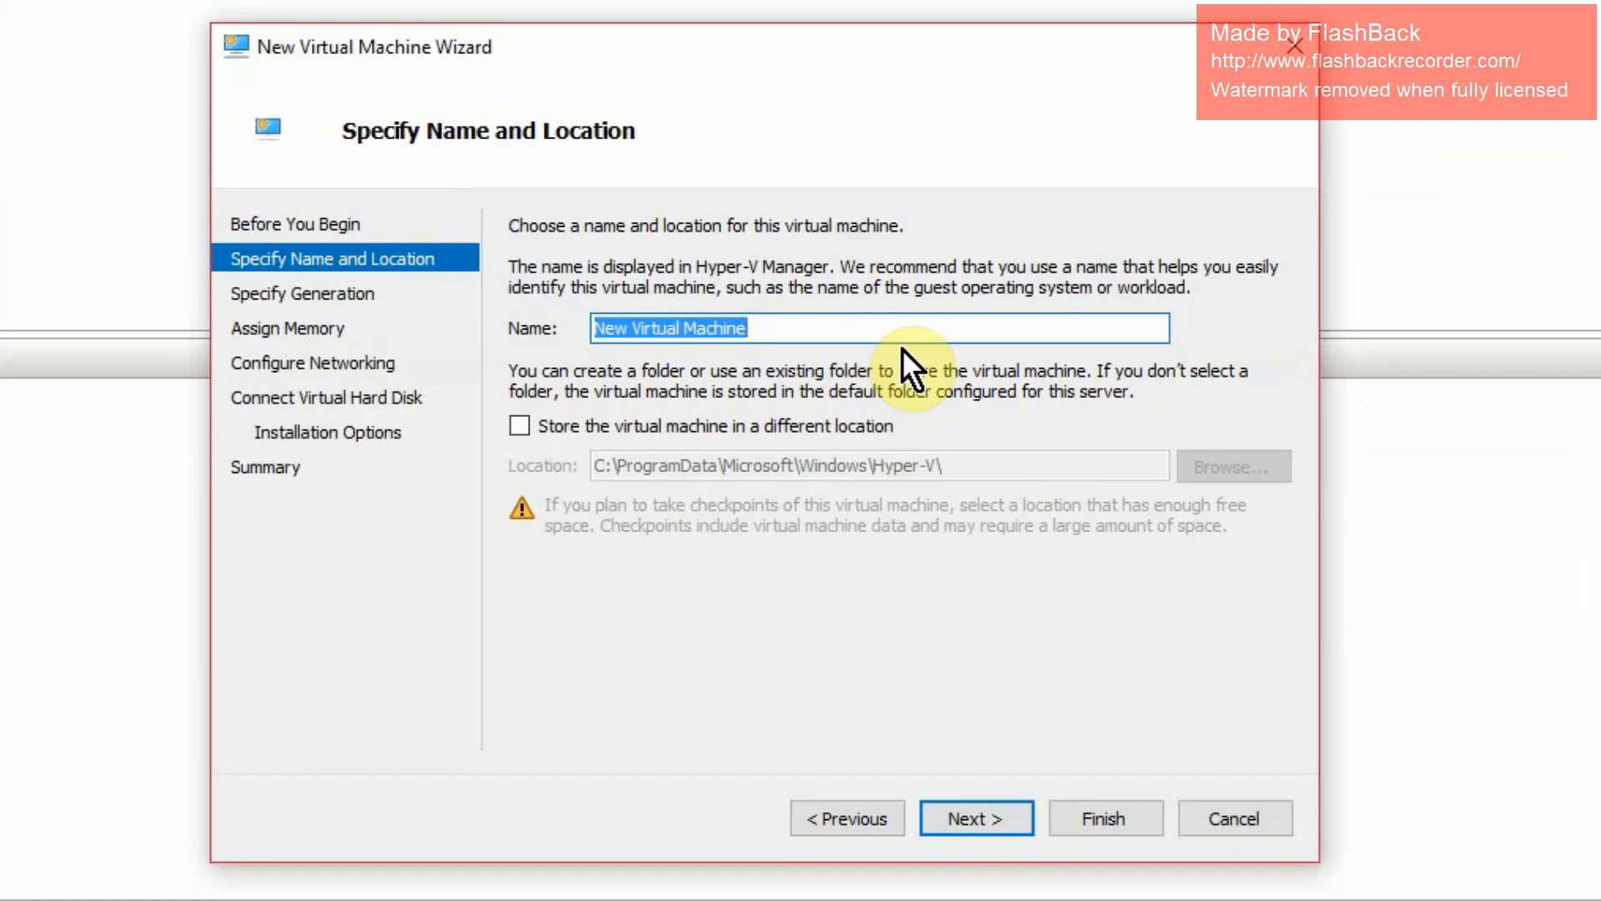
text(W)
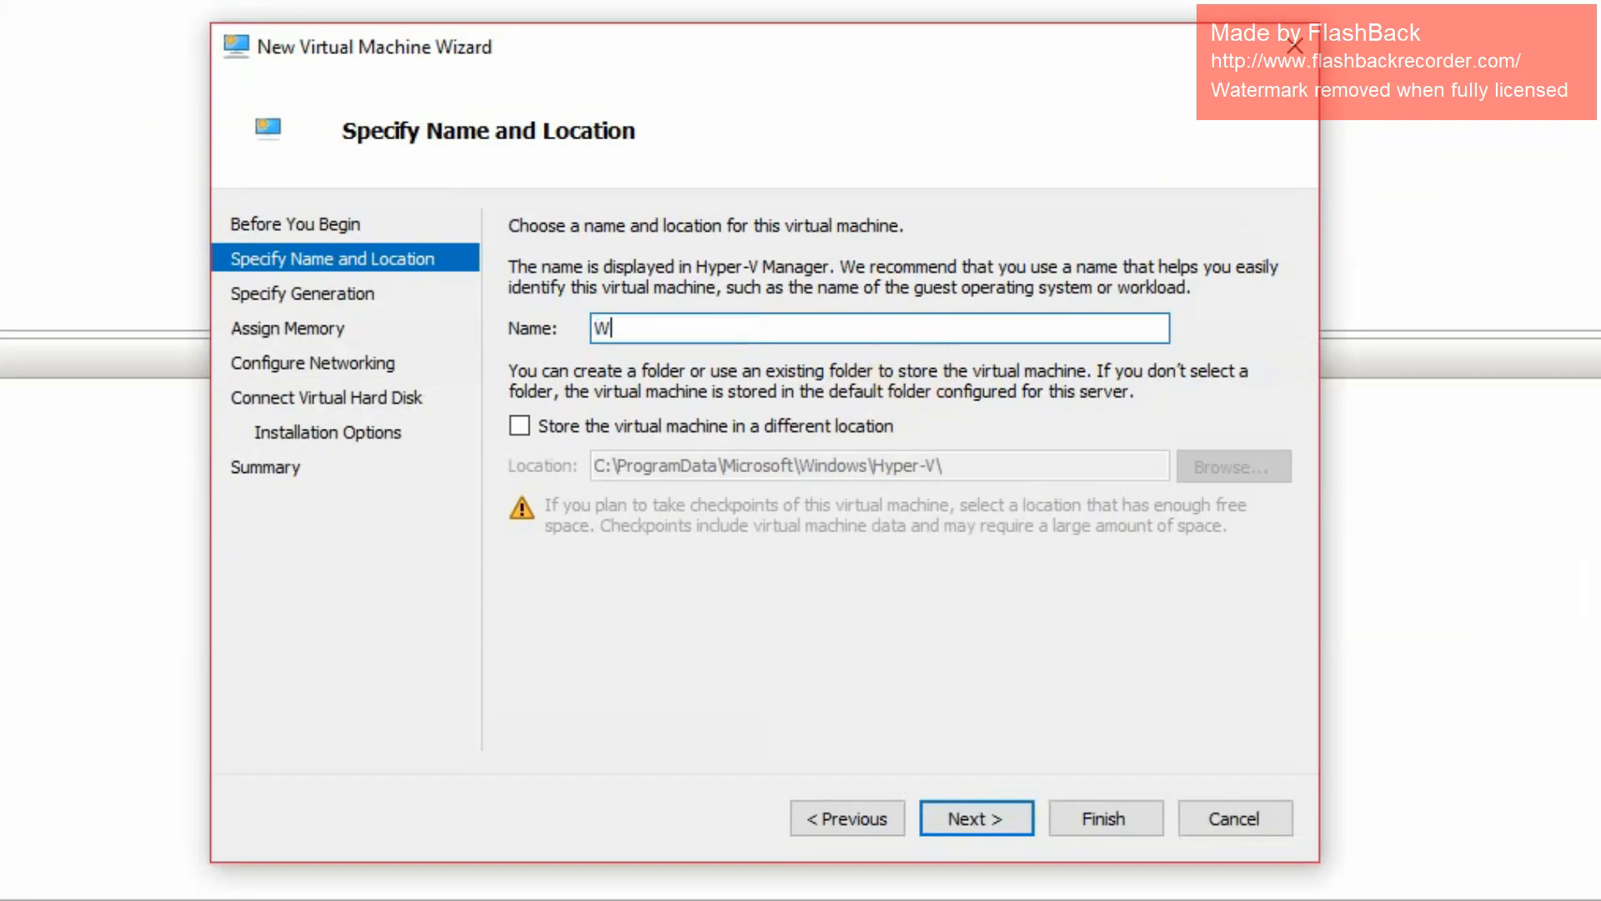
text(indows 10 - 1809 Clien)
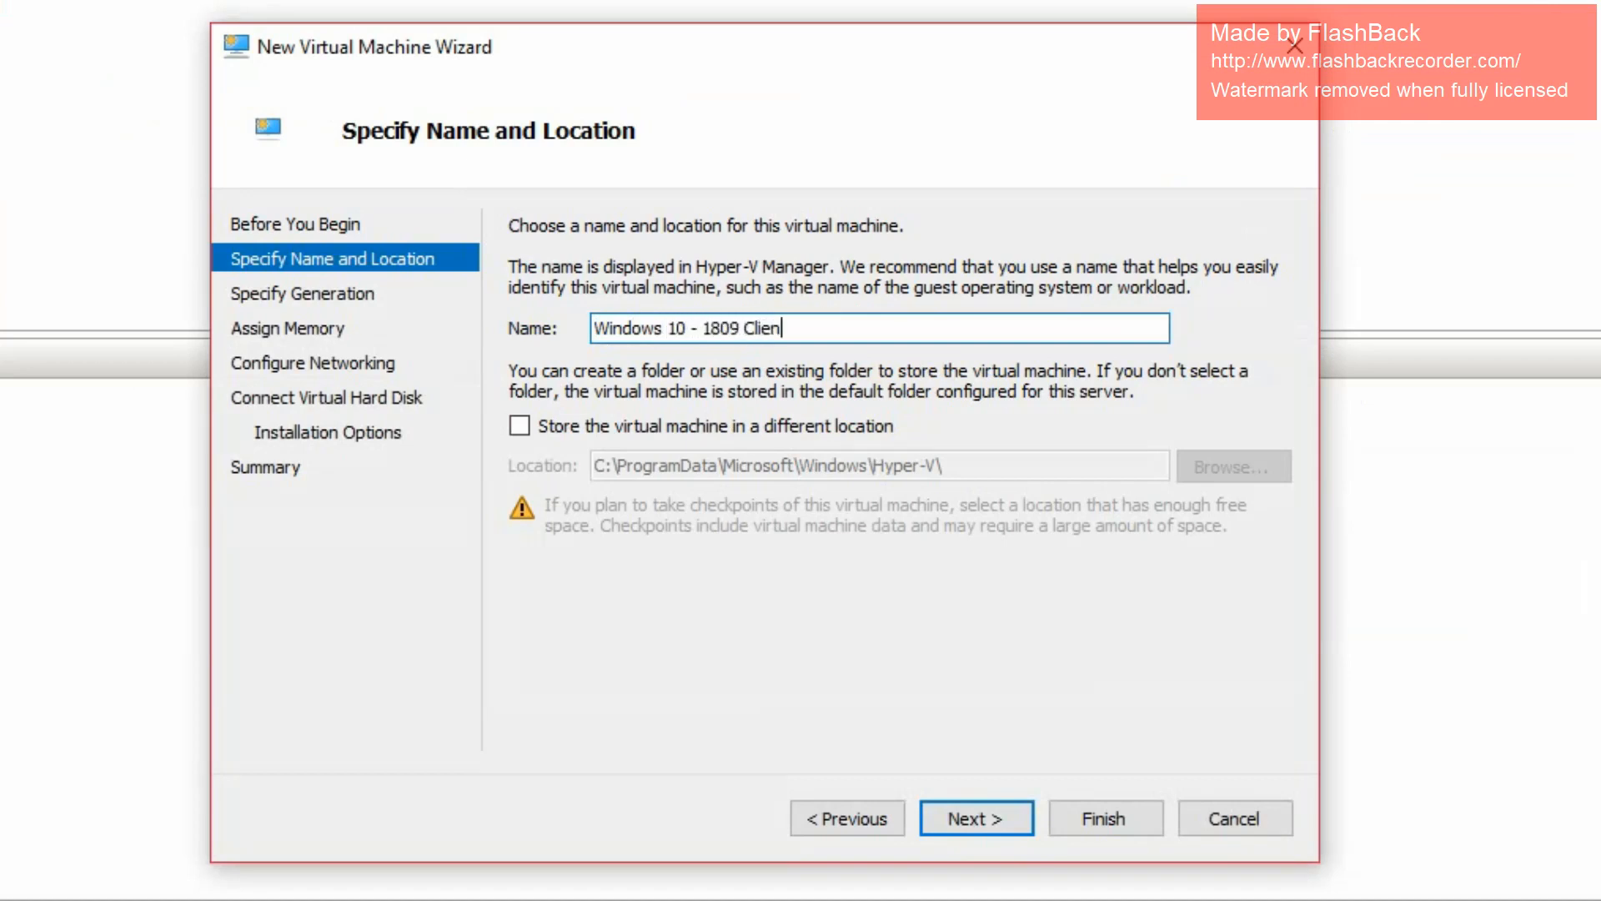
text(t 1)
- Store the virtual machine in F:\Hyper-V\ instead of the default location
click(699, 428)
click(1209, 470)
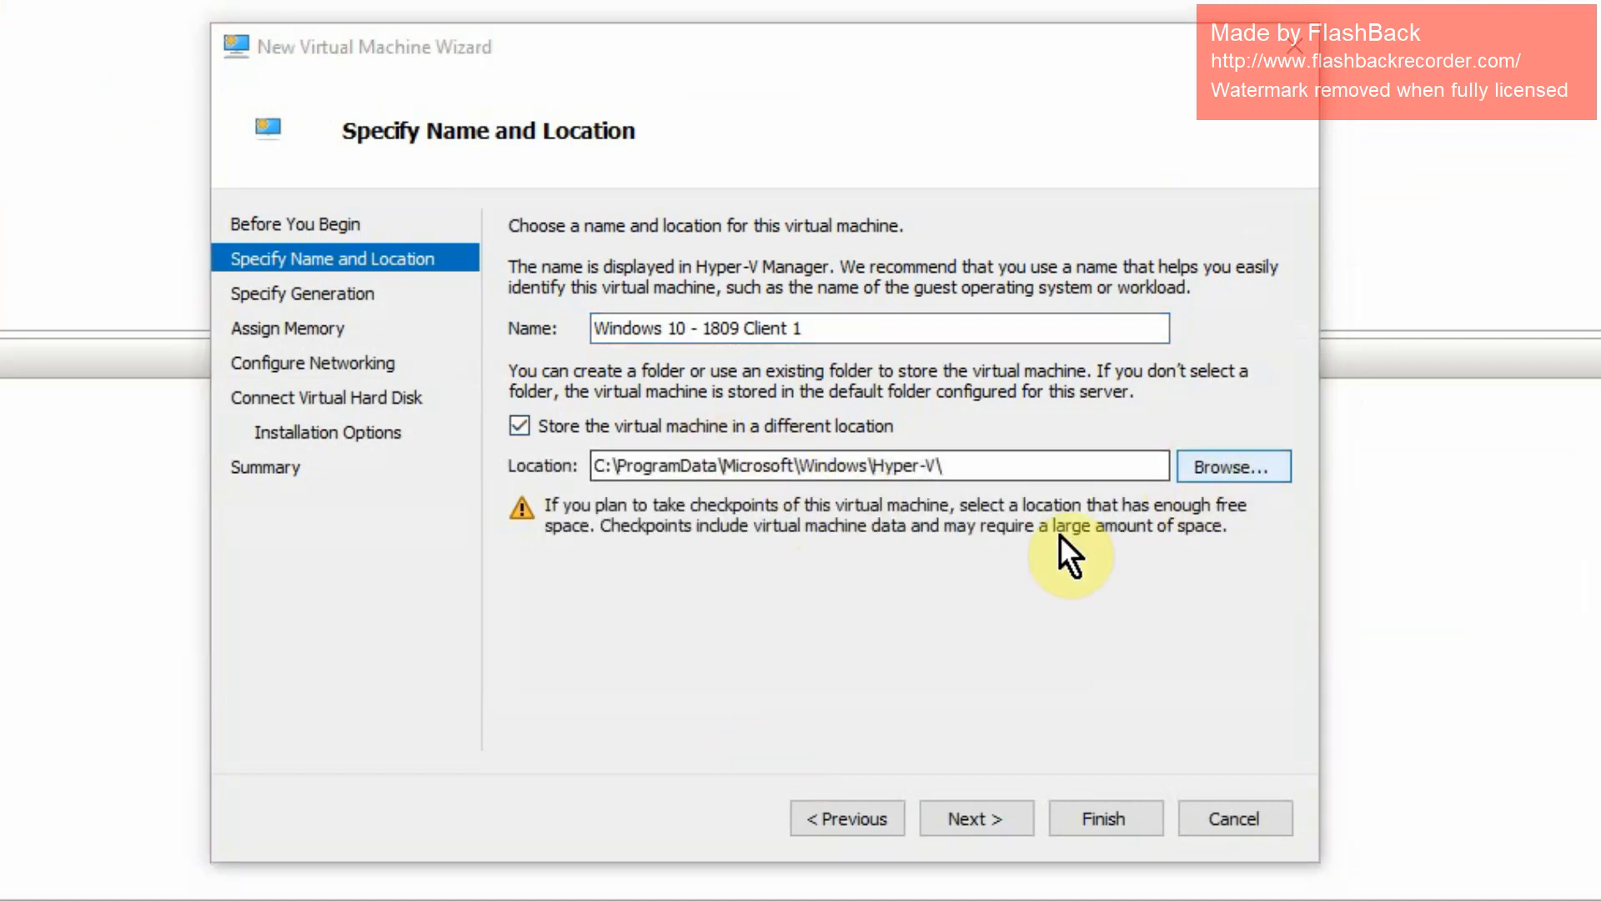
drag(460, 515, 434, 793)
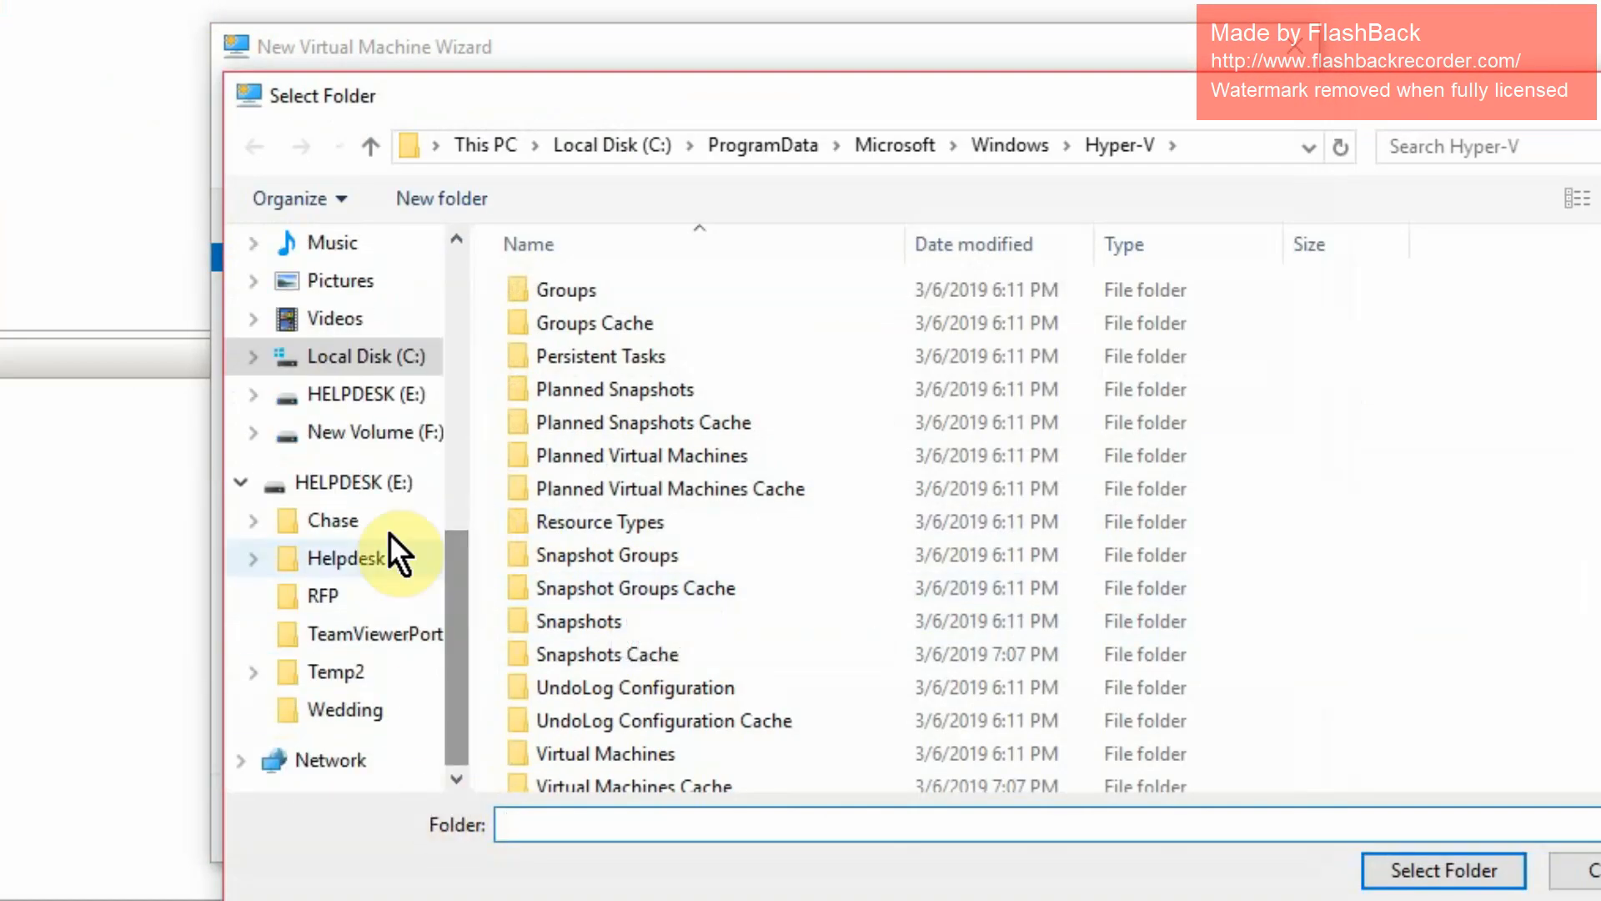
click(414, 432)
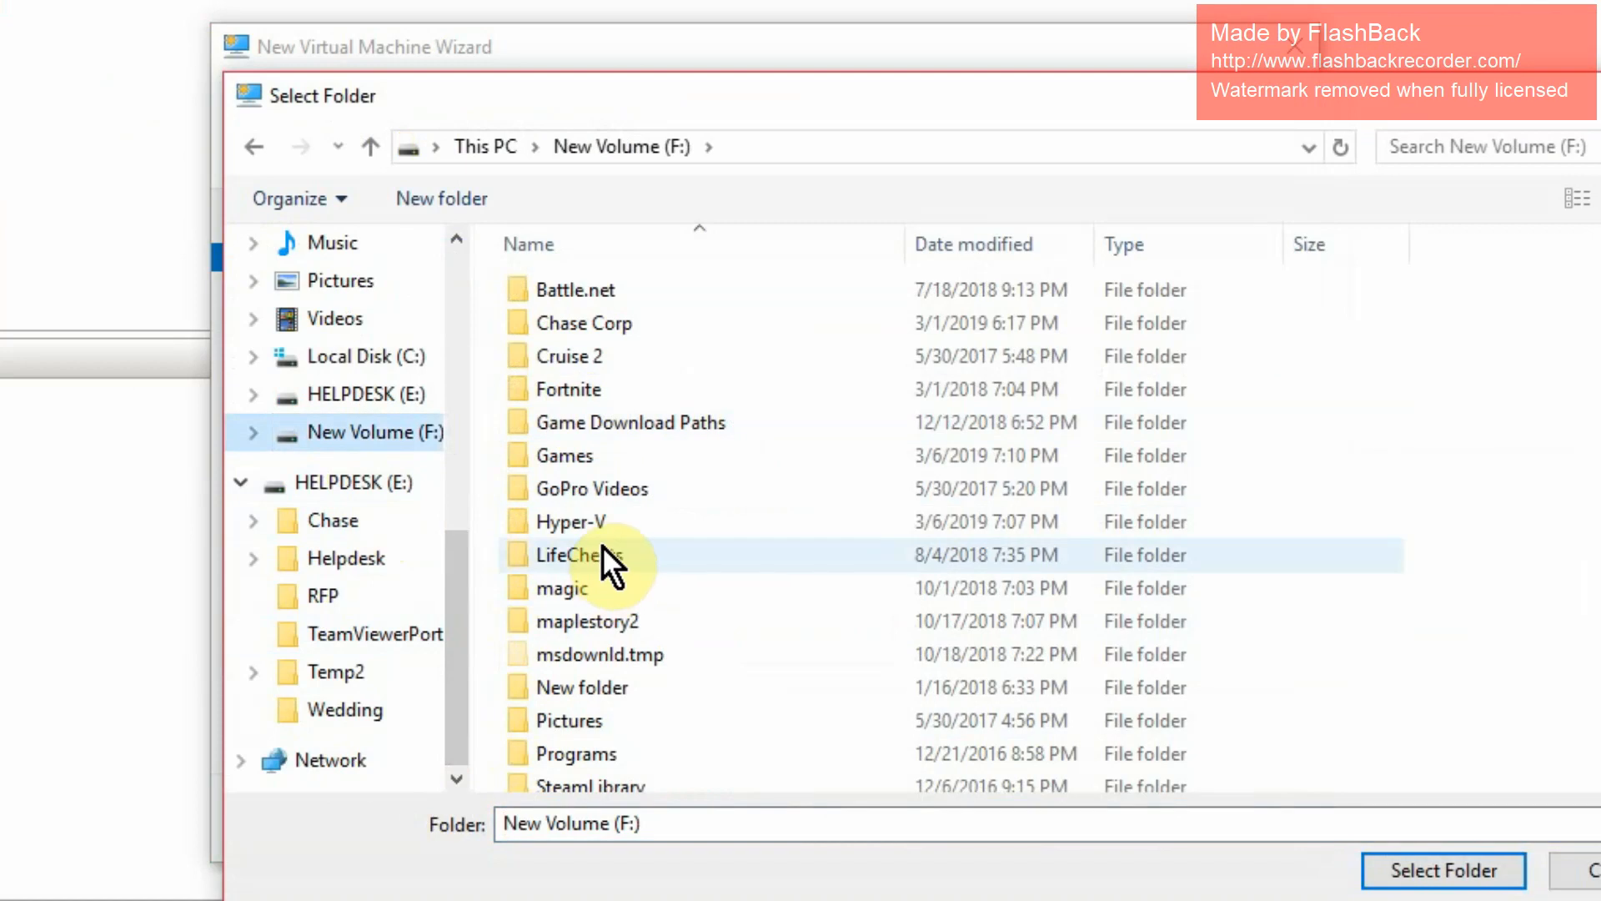
double_click(594, 525)
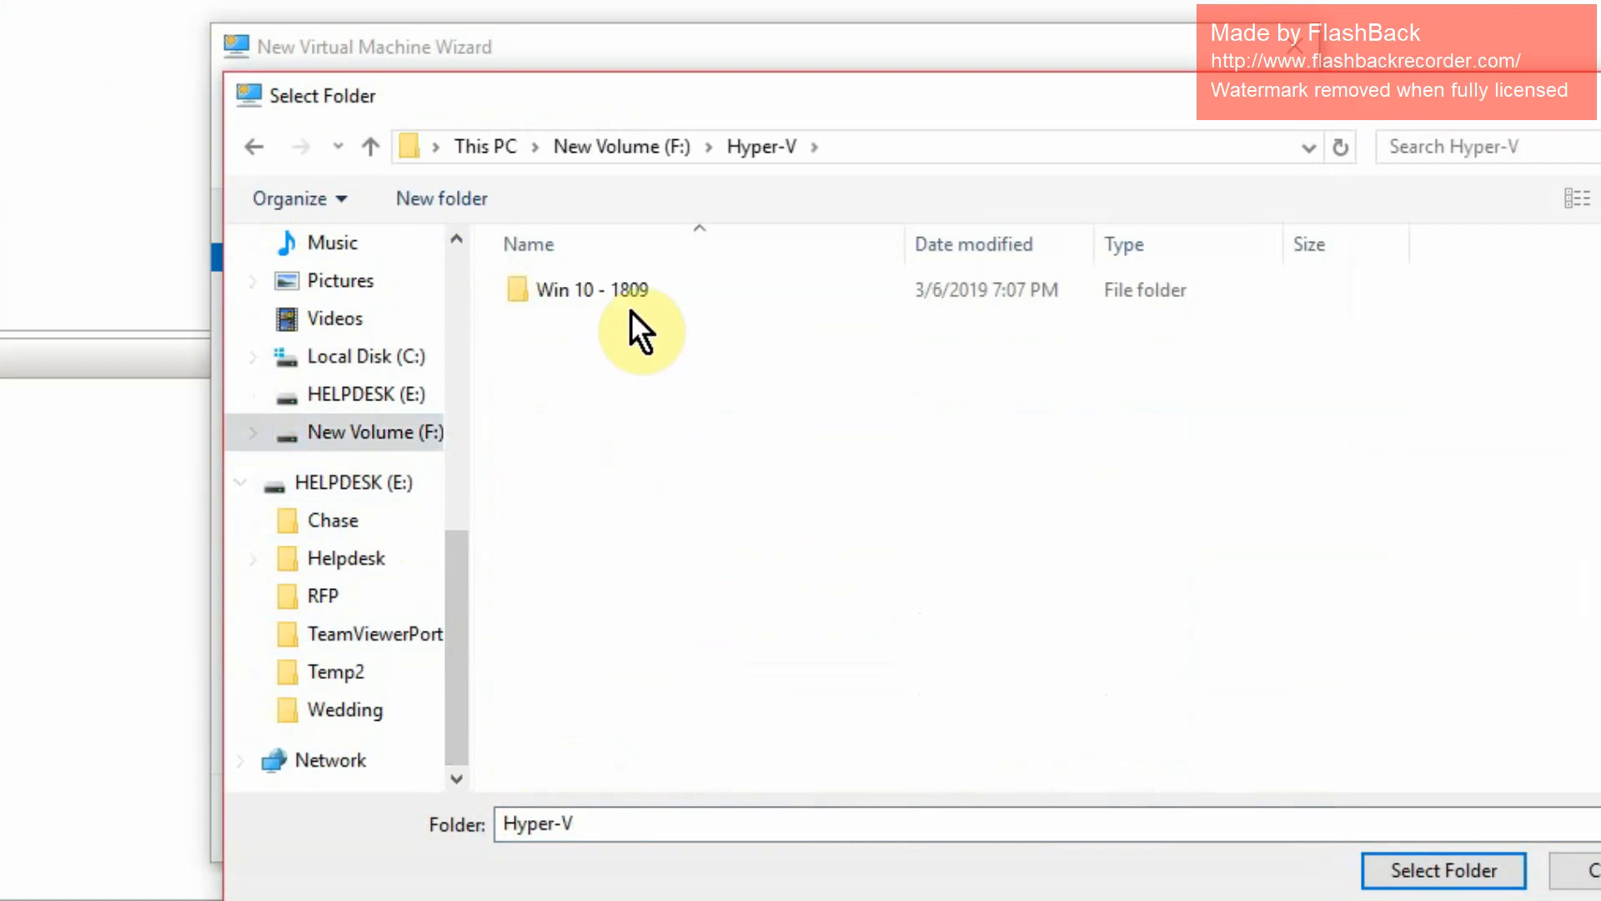
click(1422, 873)
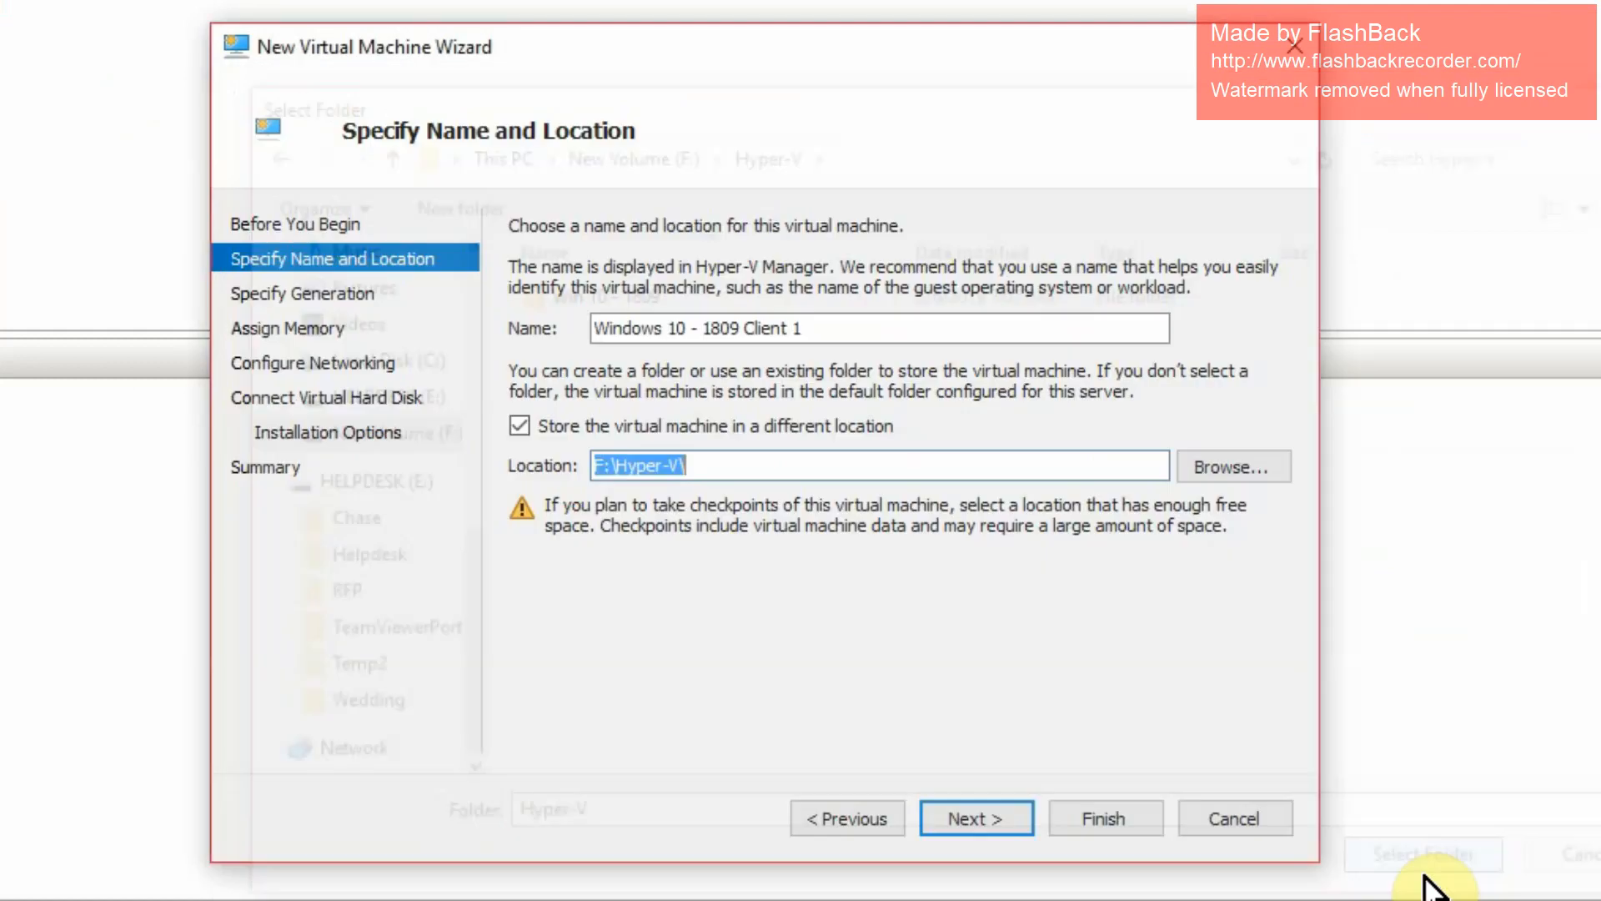
click(997, 823)
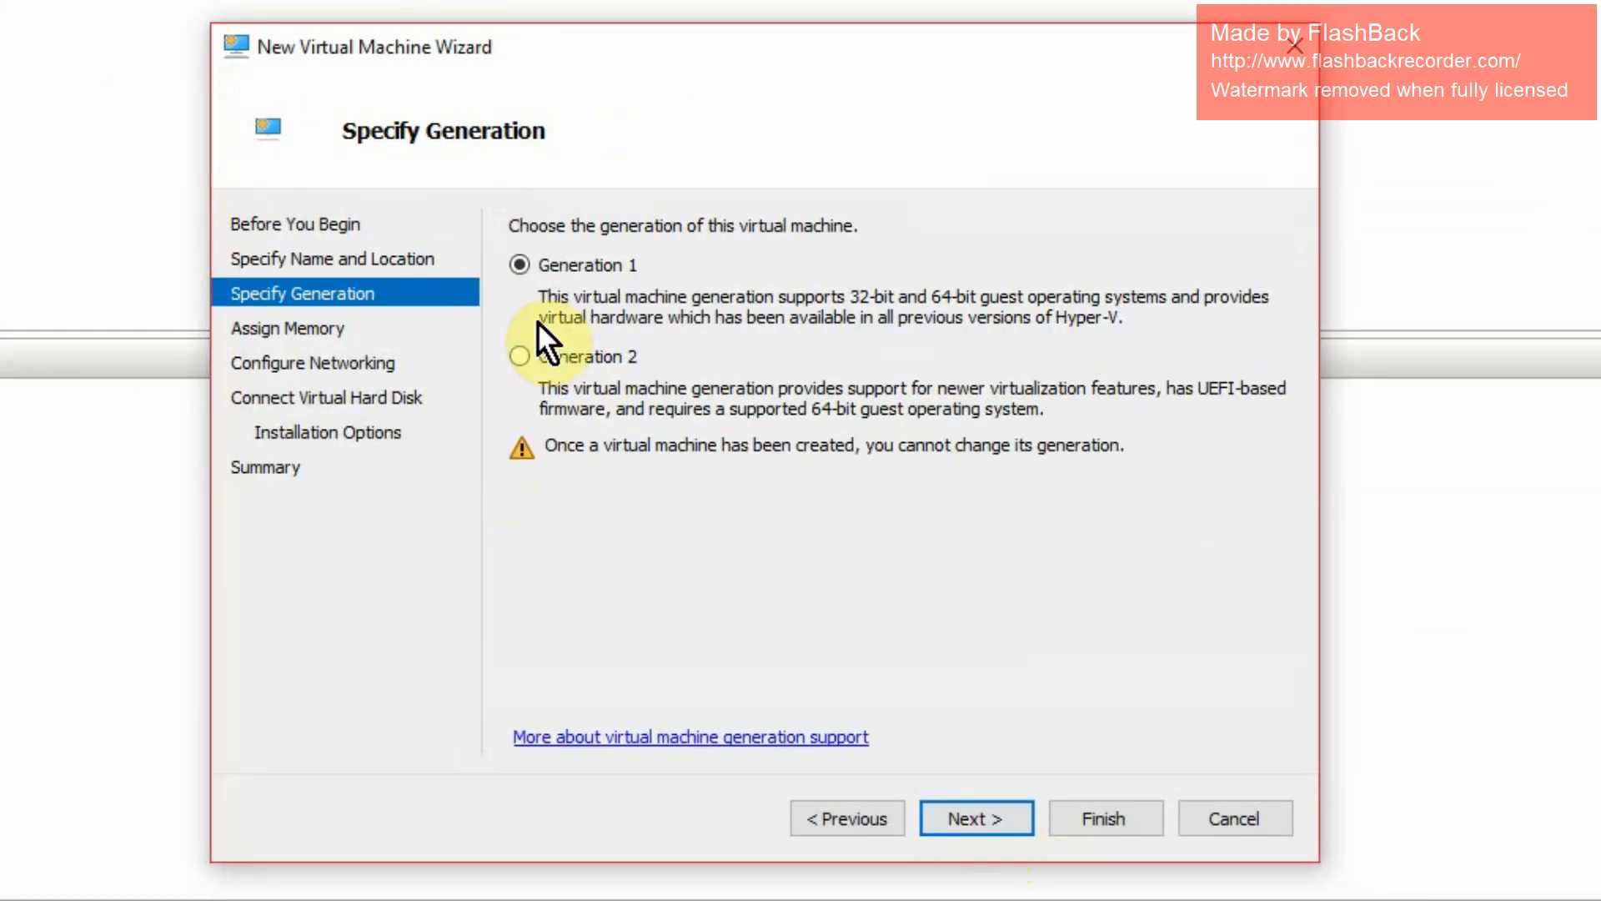
- Choose Generation 2, keep 1024 MB startup memory, and connect the VM to the Default Switch
click(519, 357)
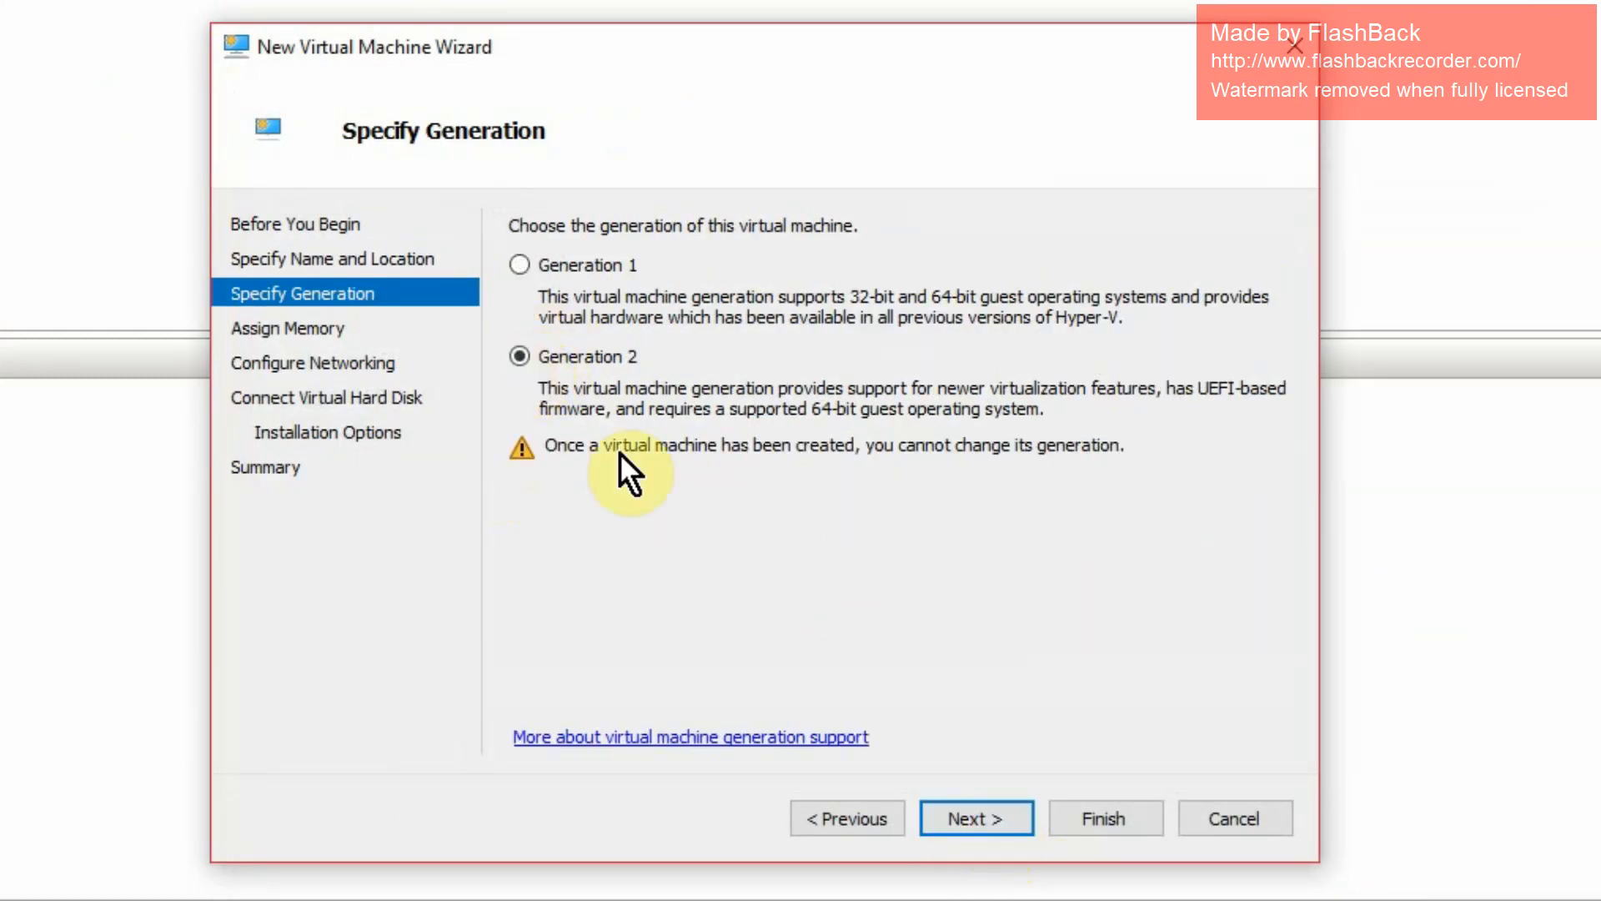
click(978, 814)
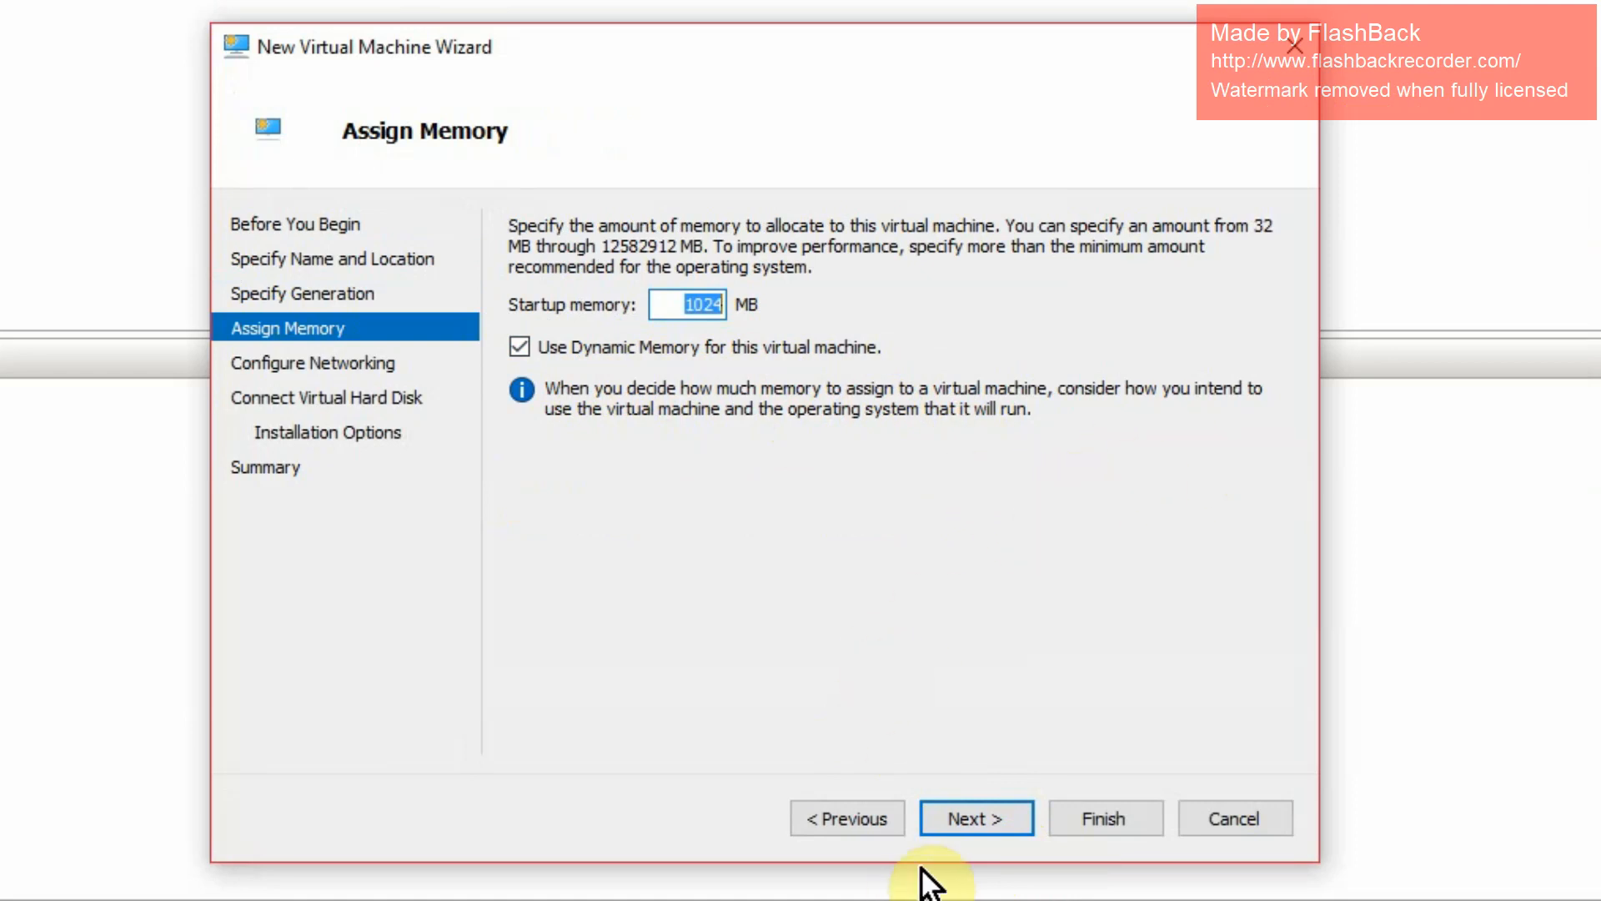
click(947, 825)
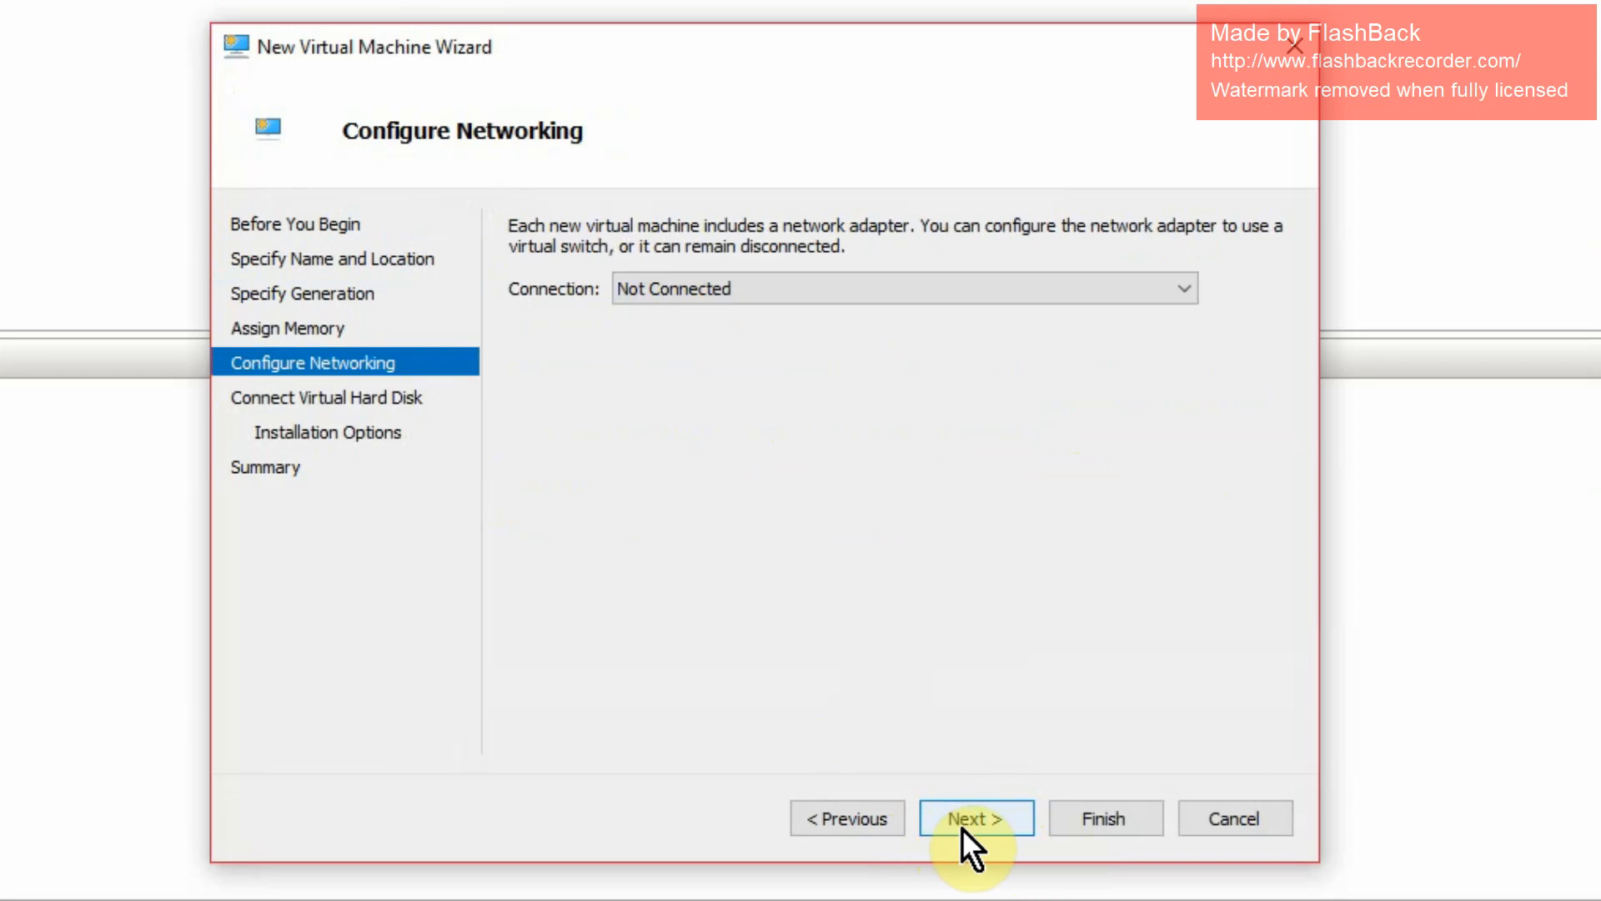
click(681, 287)
click(710, 337)
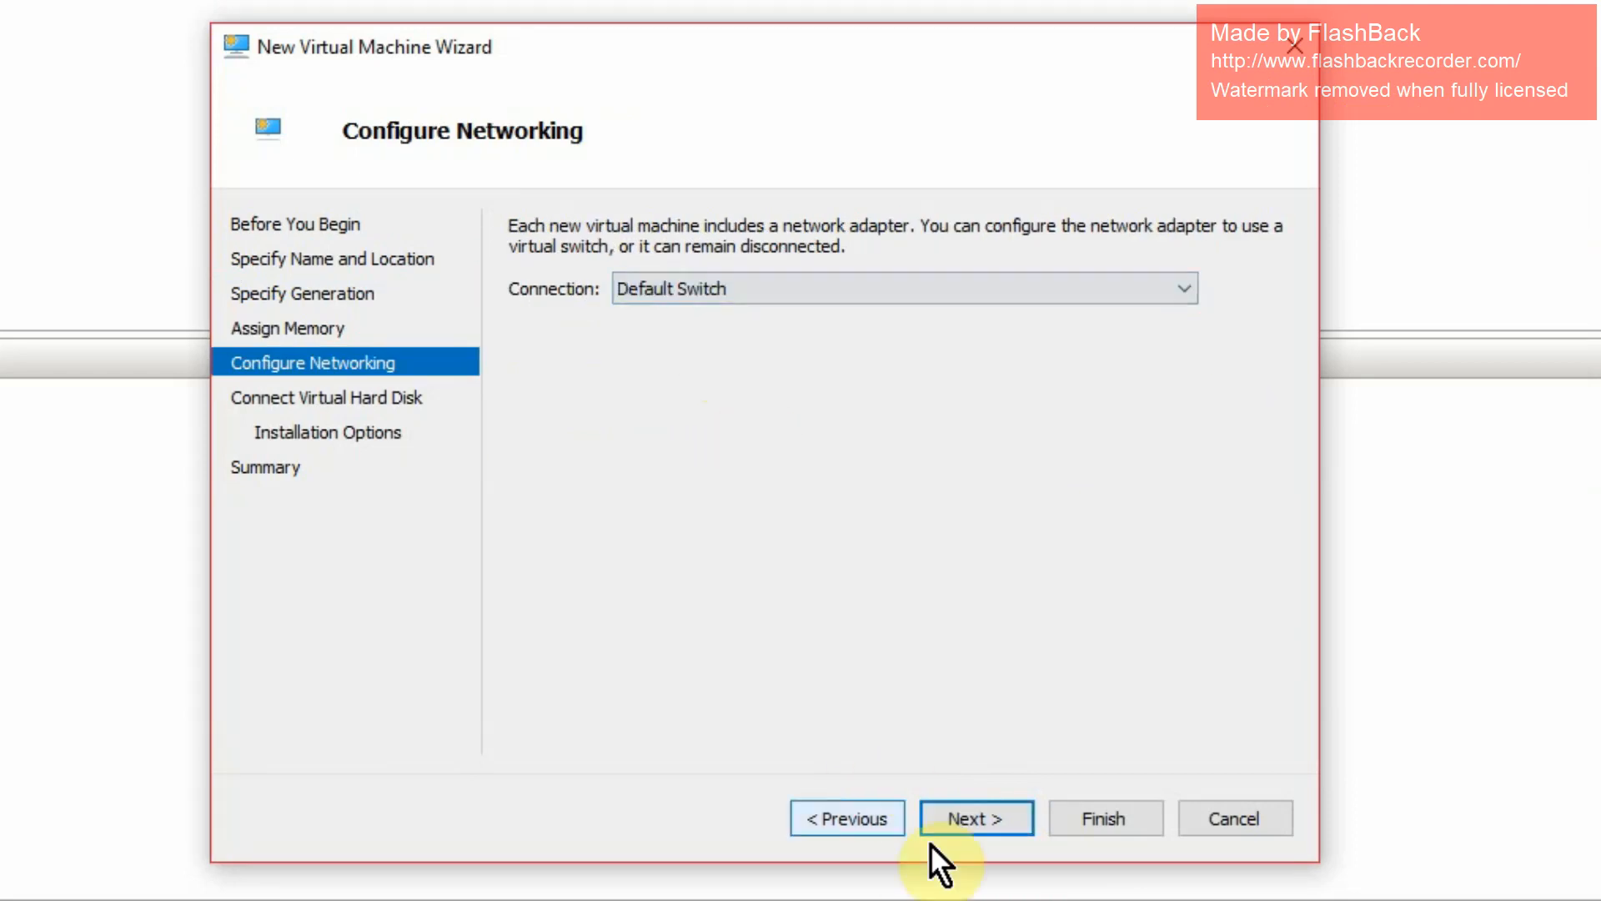
click(978, 819)
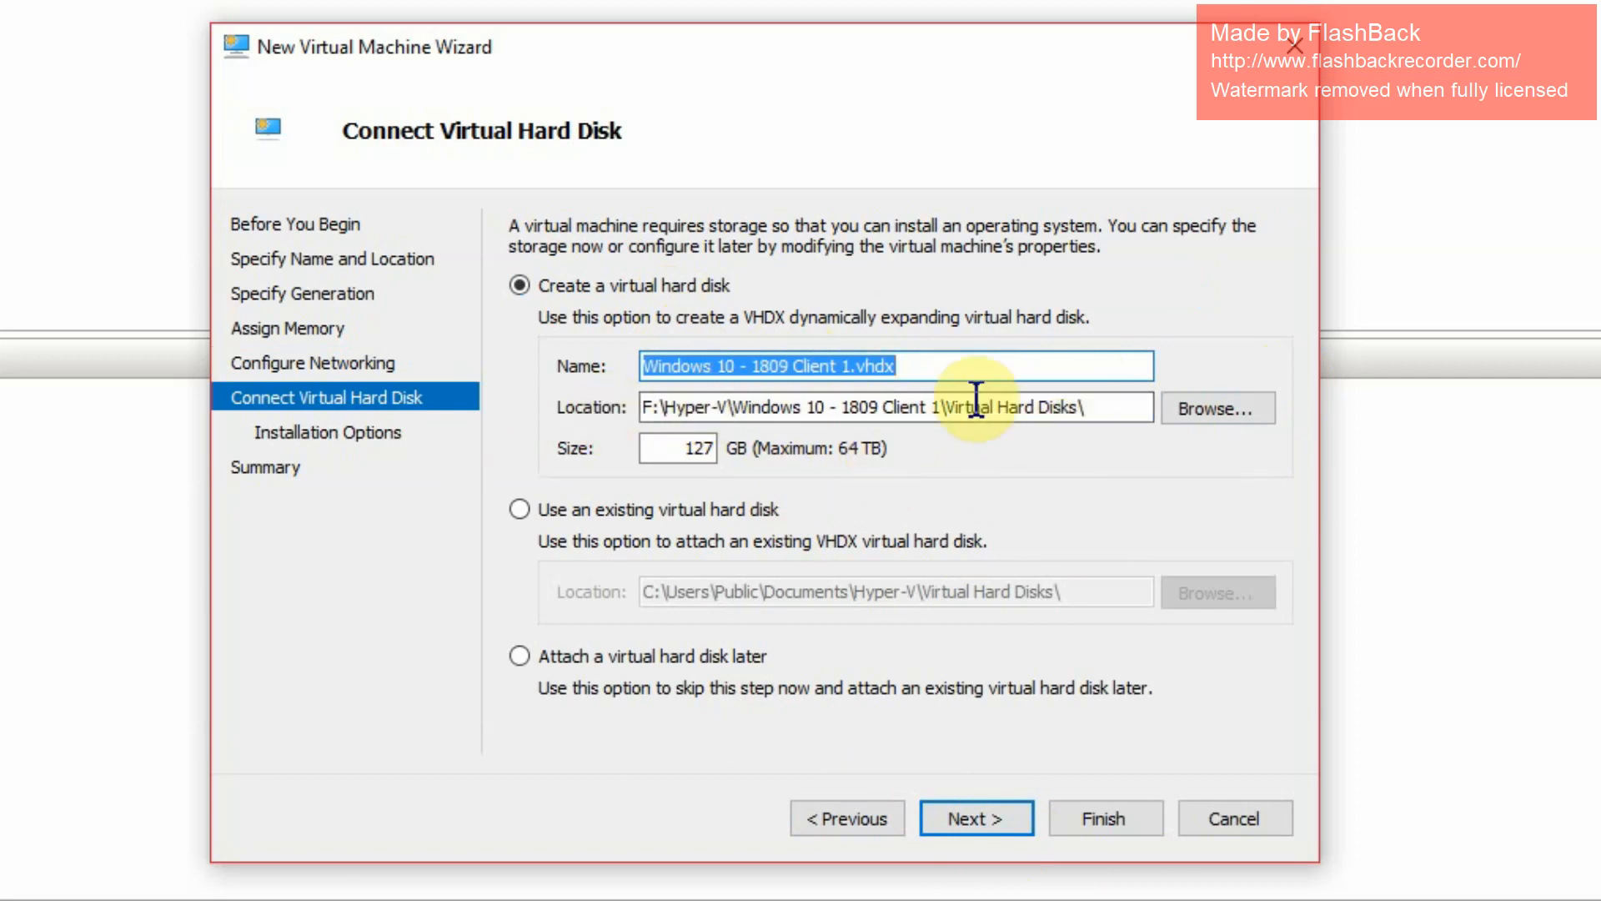
- Shrink the new virtual hard disk from 127 GB to 50 GB
double_click(672, 448)
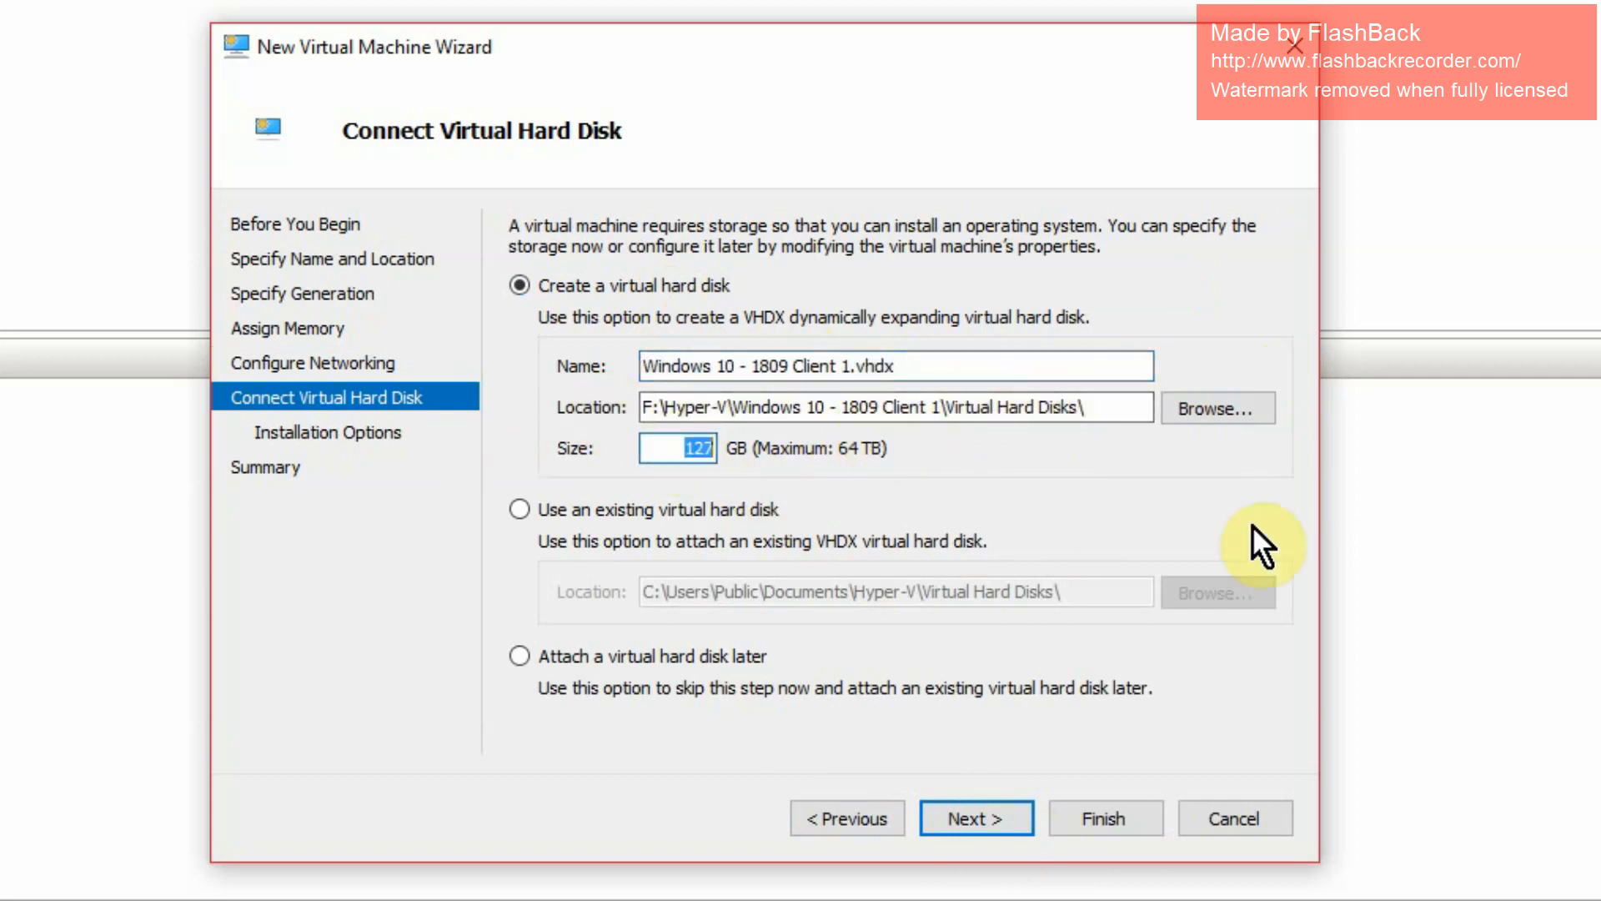
text(50)
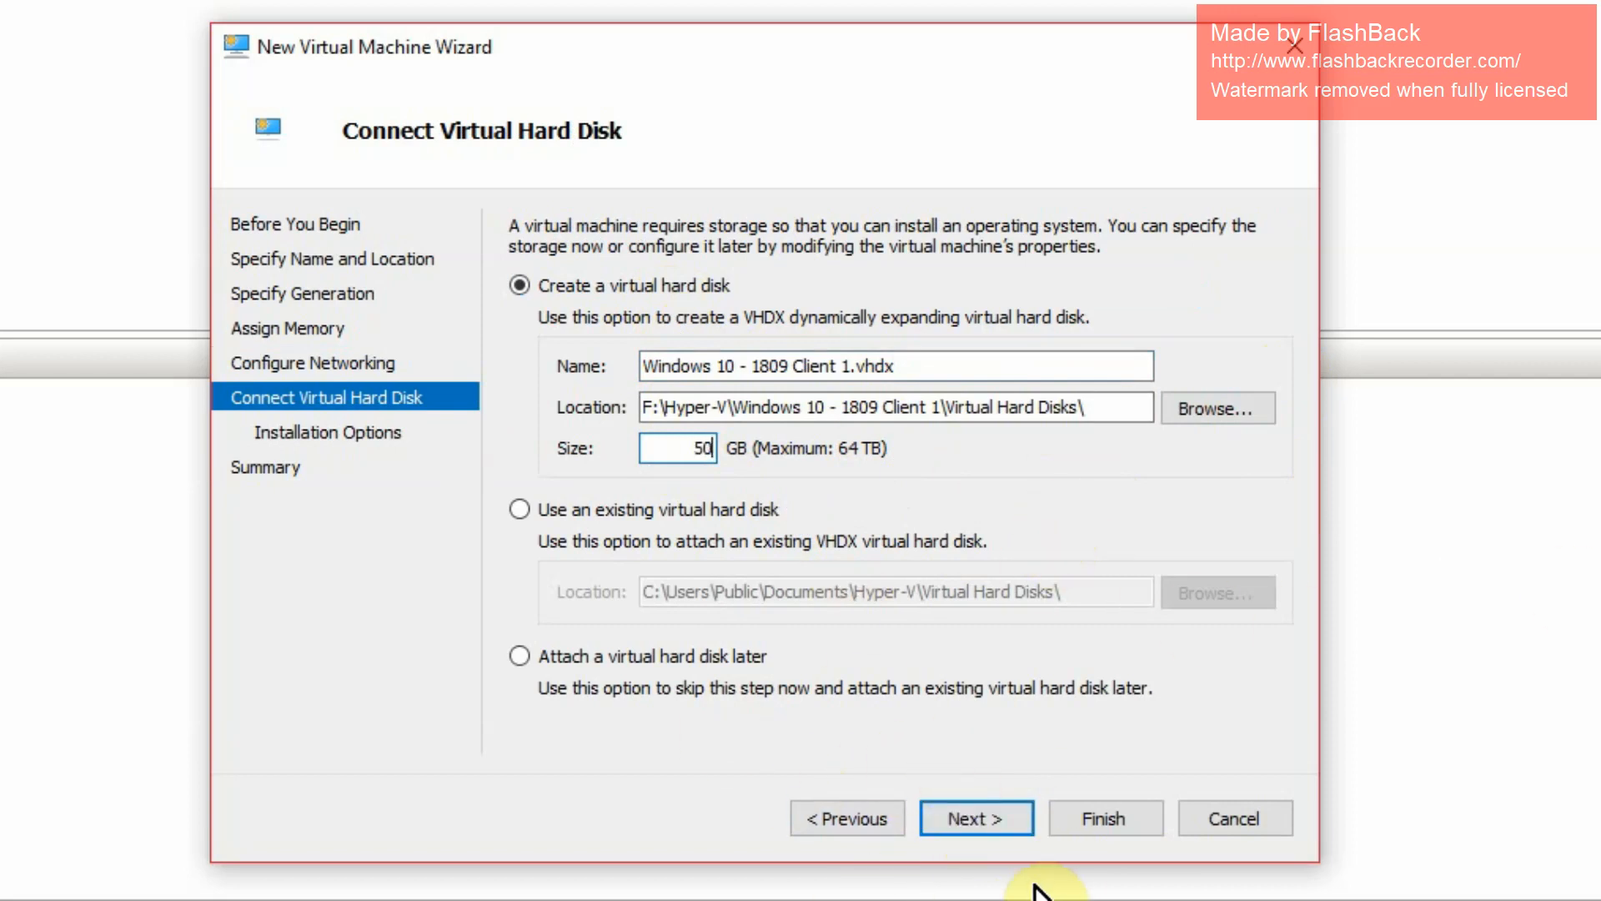
click(982, 819)
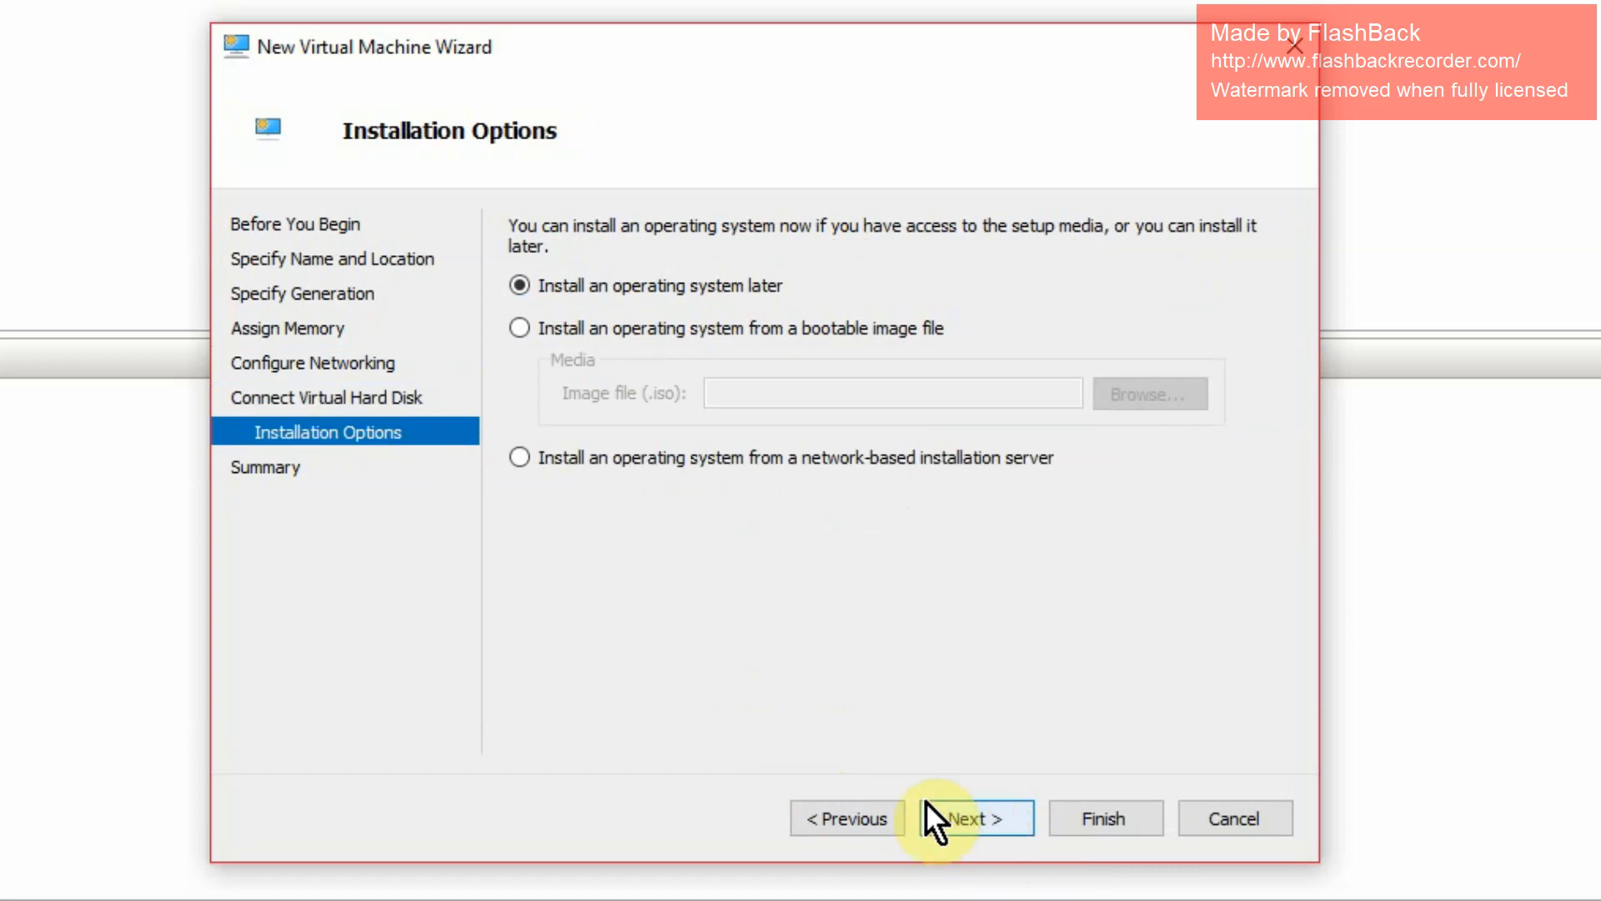
- Install from the Windows ISO in Downloads and reach the wizard summary
click(549, 326)
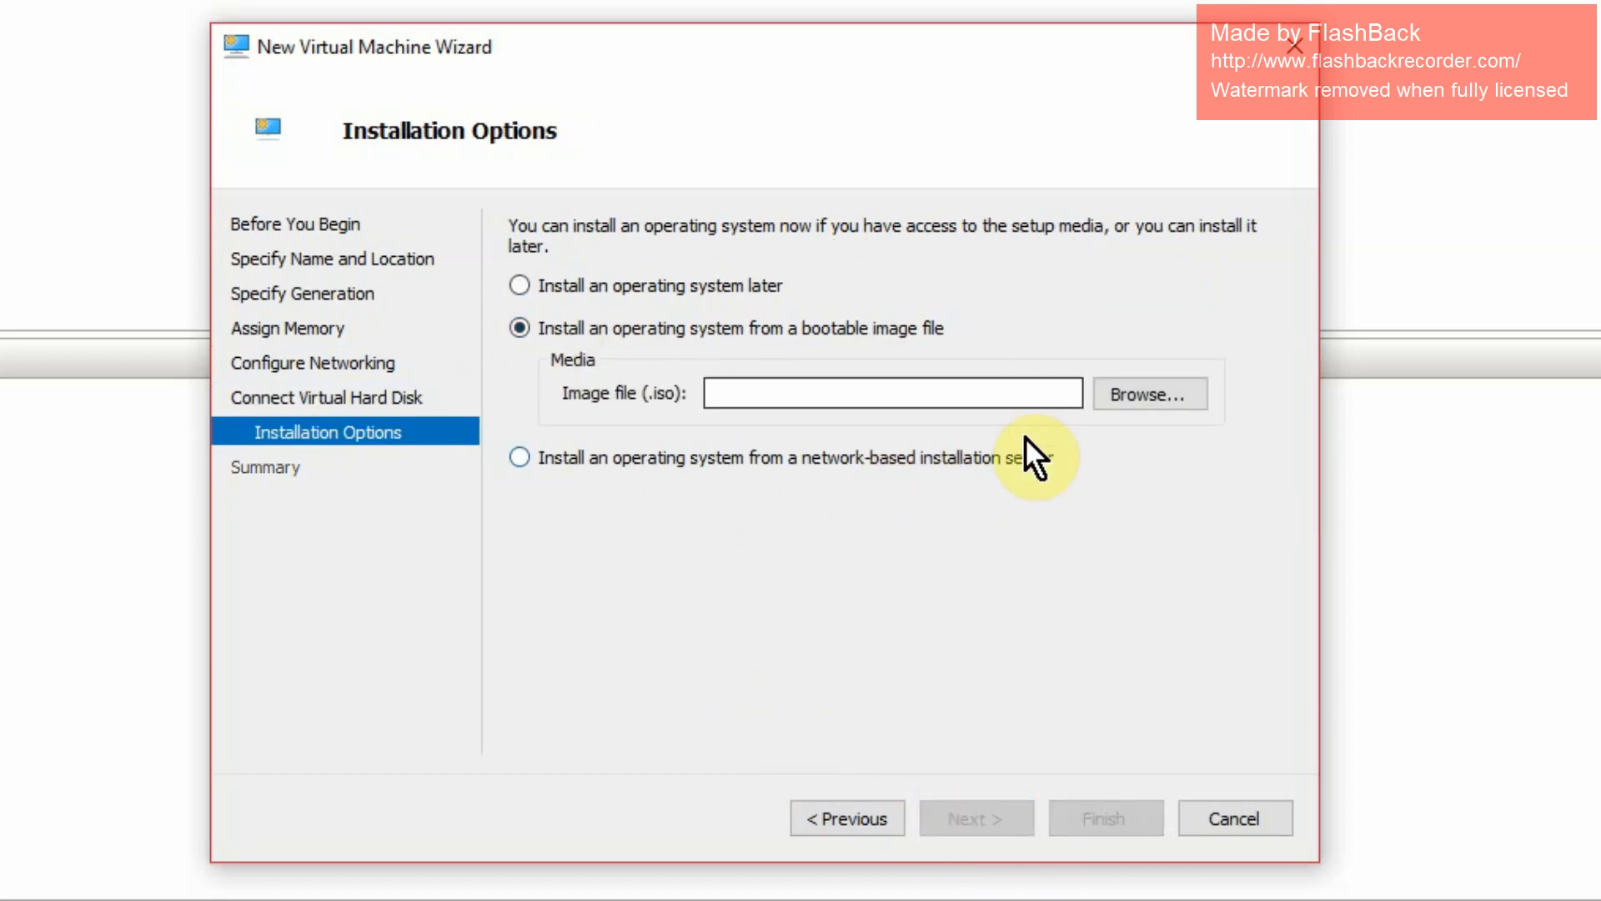
click(1136, 392)
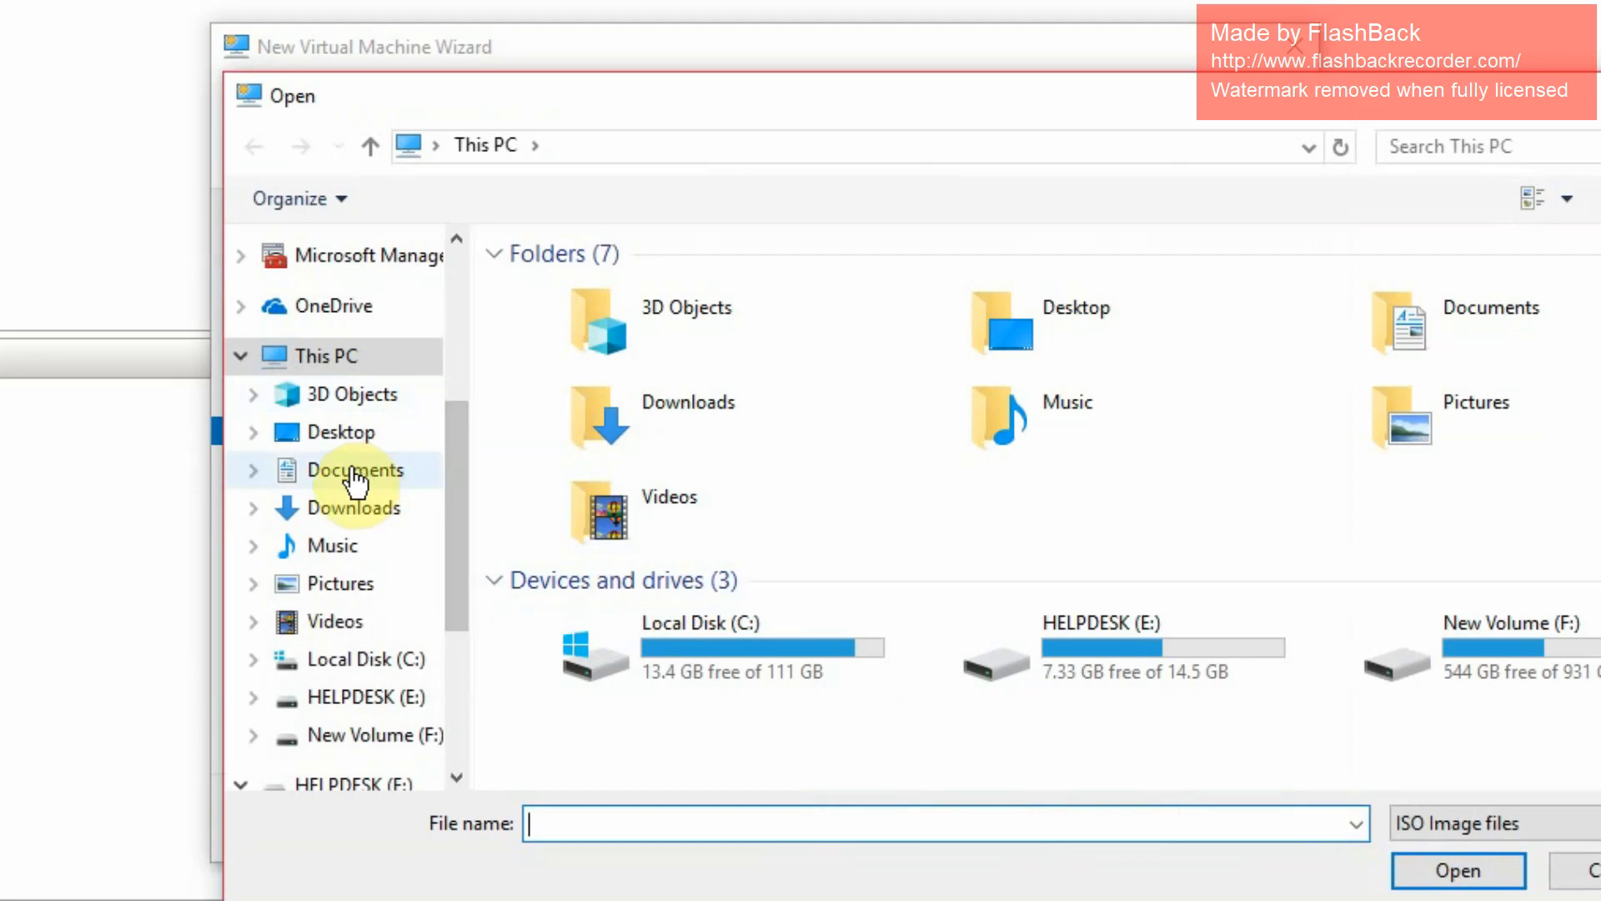
click(338, 509)
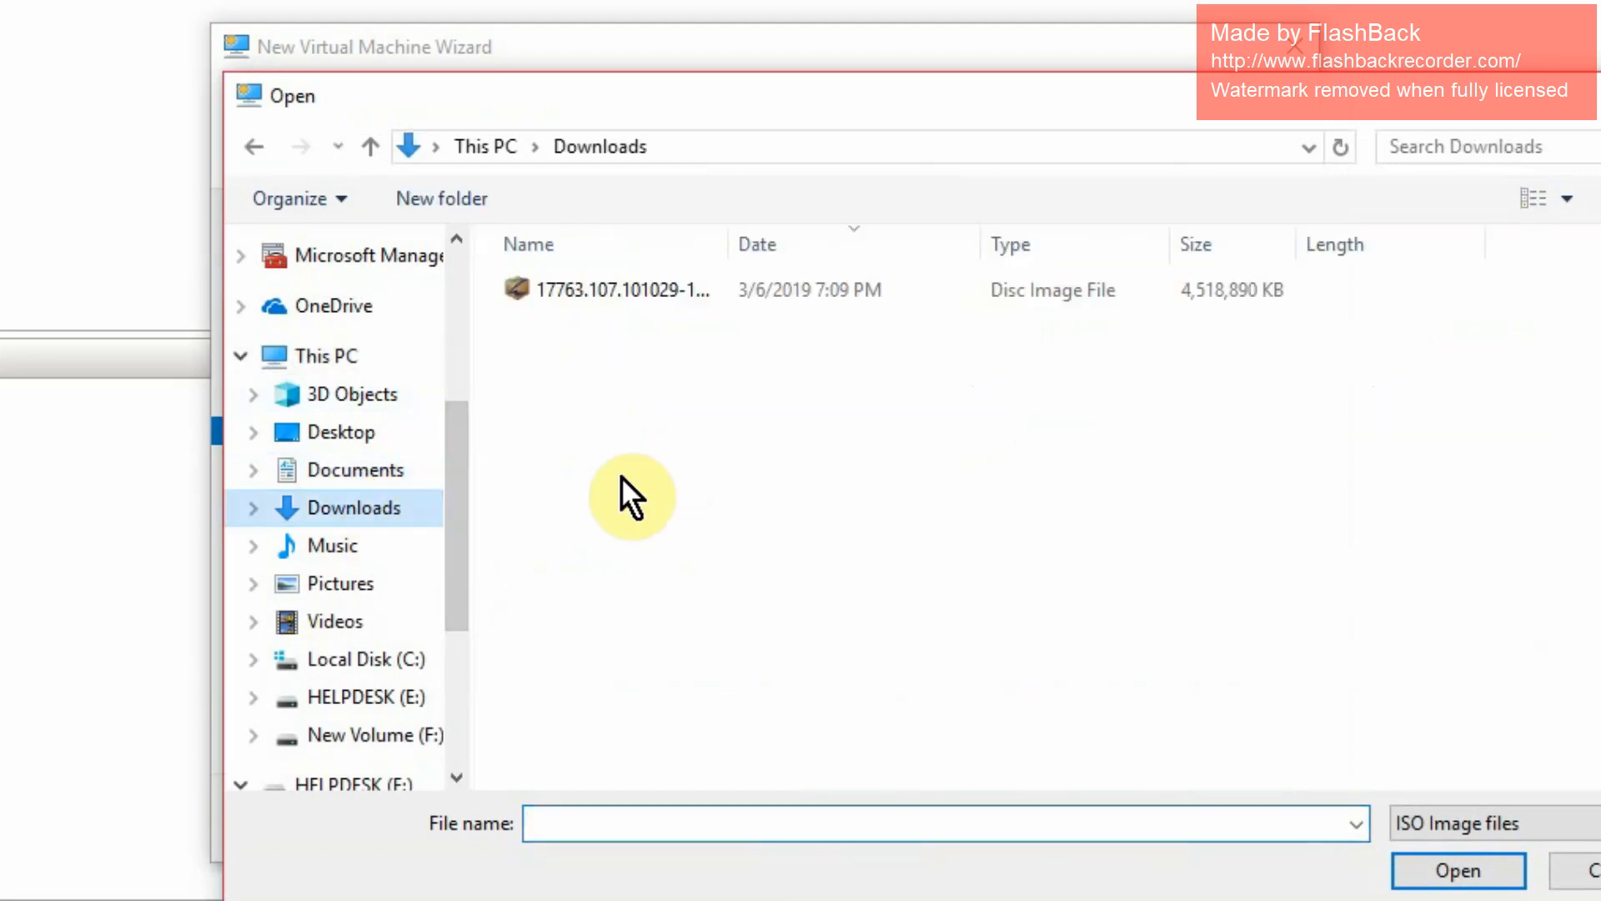
double_click(592, 298)
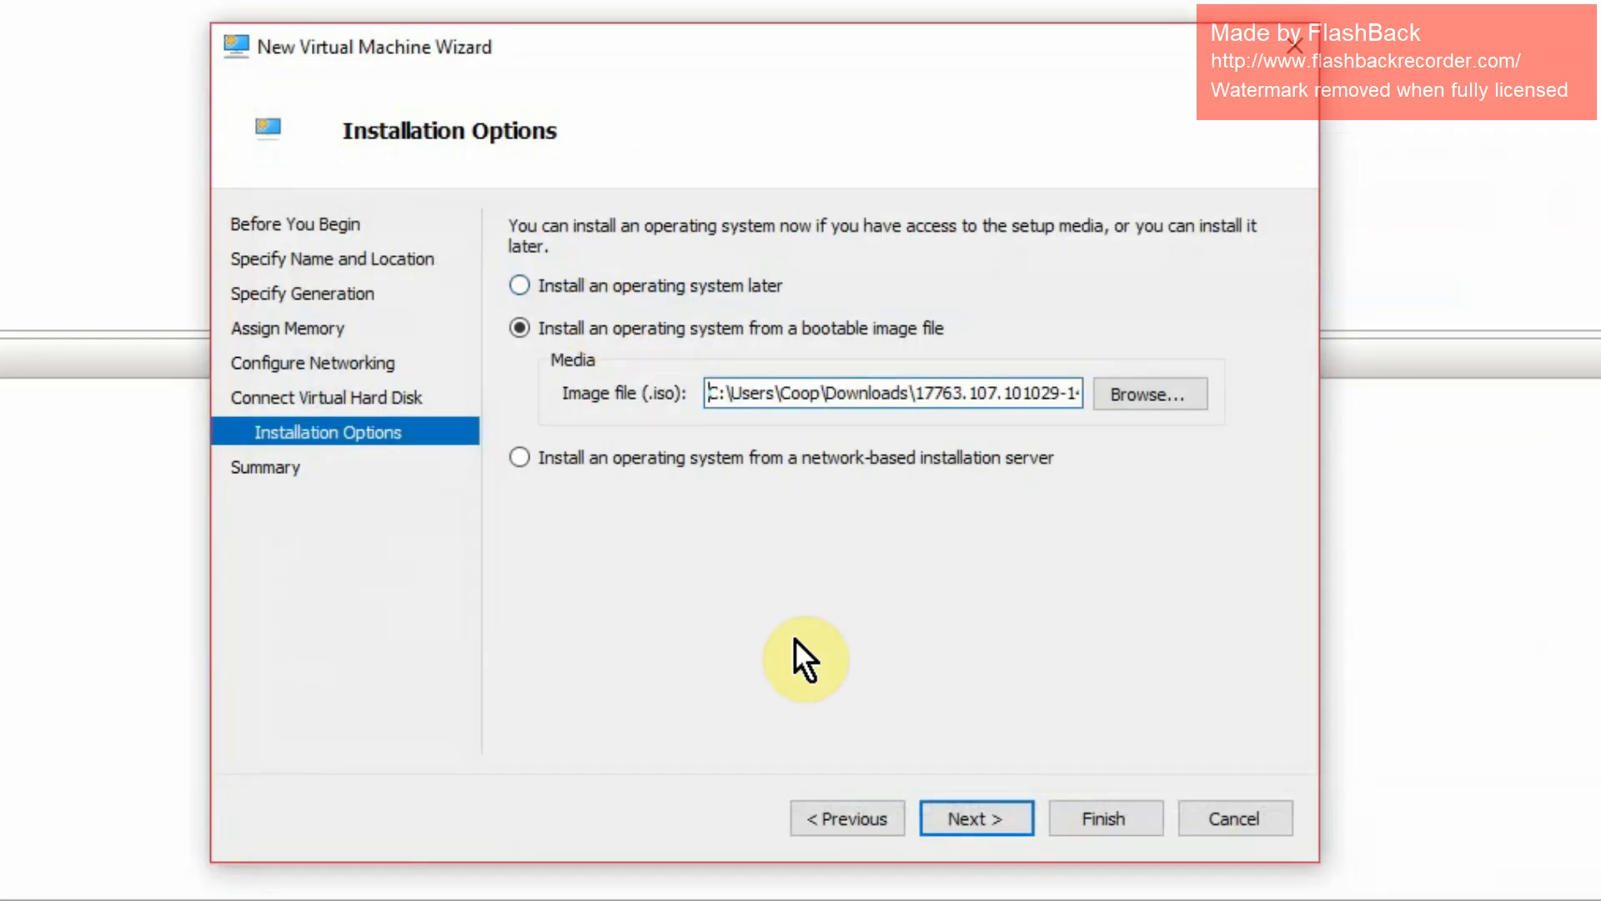
click(961, 814)
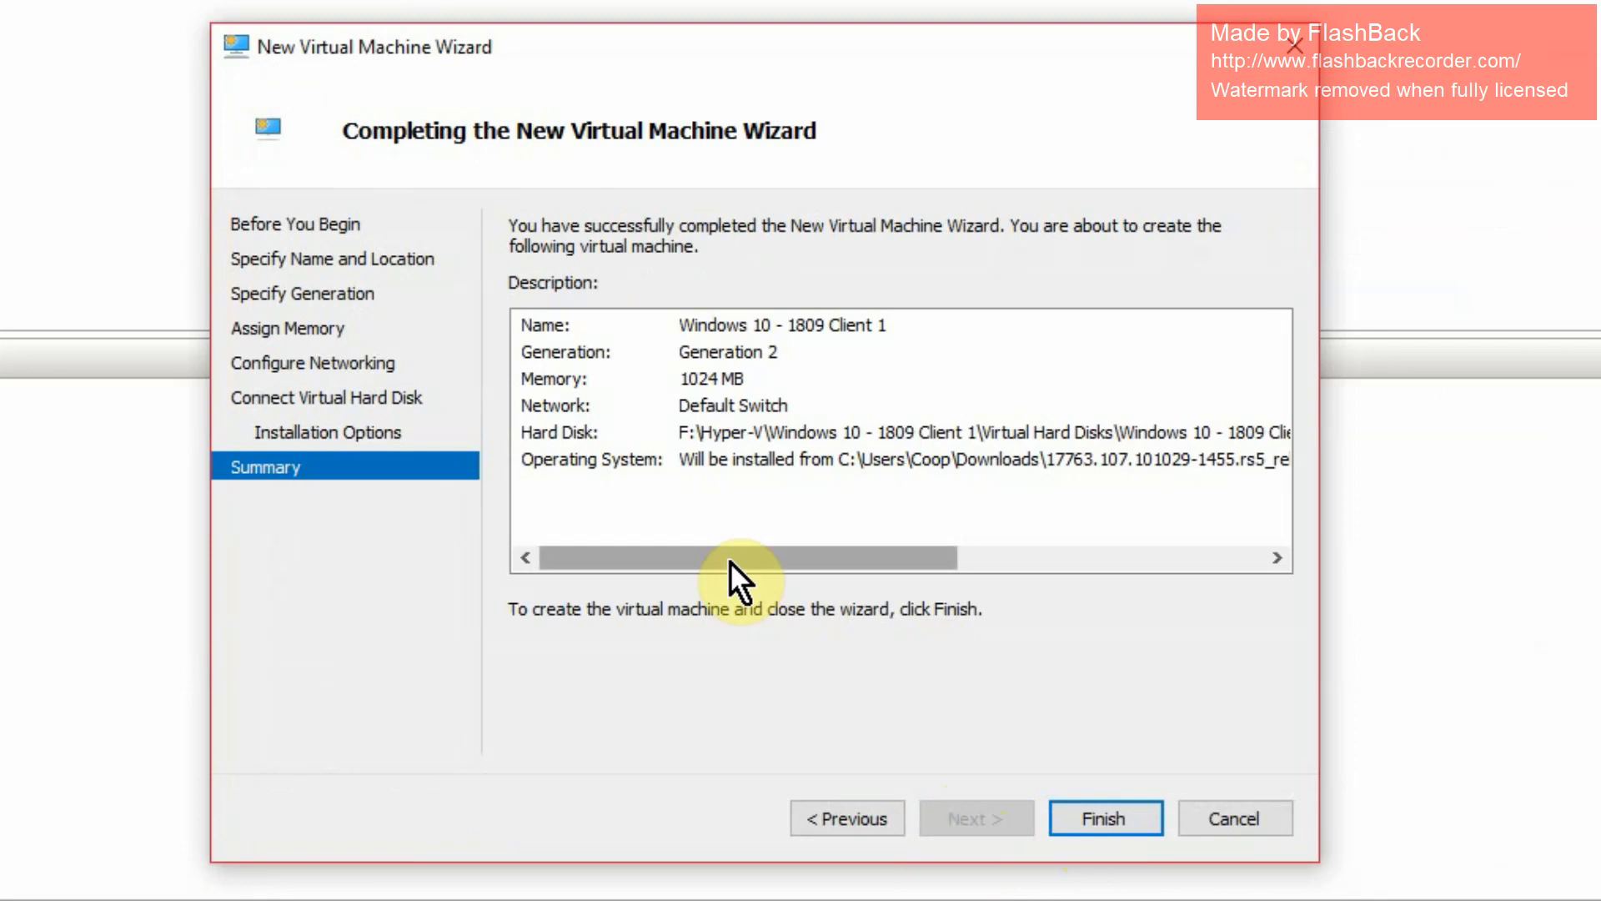
drag(729, 562, 650, 576)
- Finish creating the VM, connect to it, start it, and boot from the DVD image
click(1108, 817)
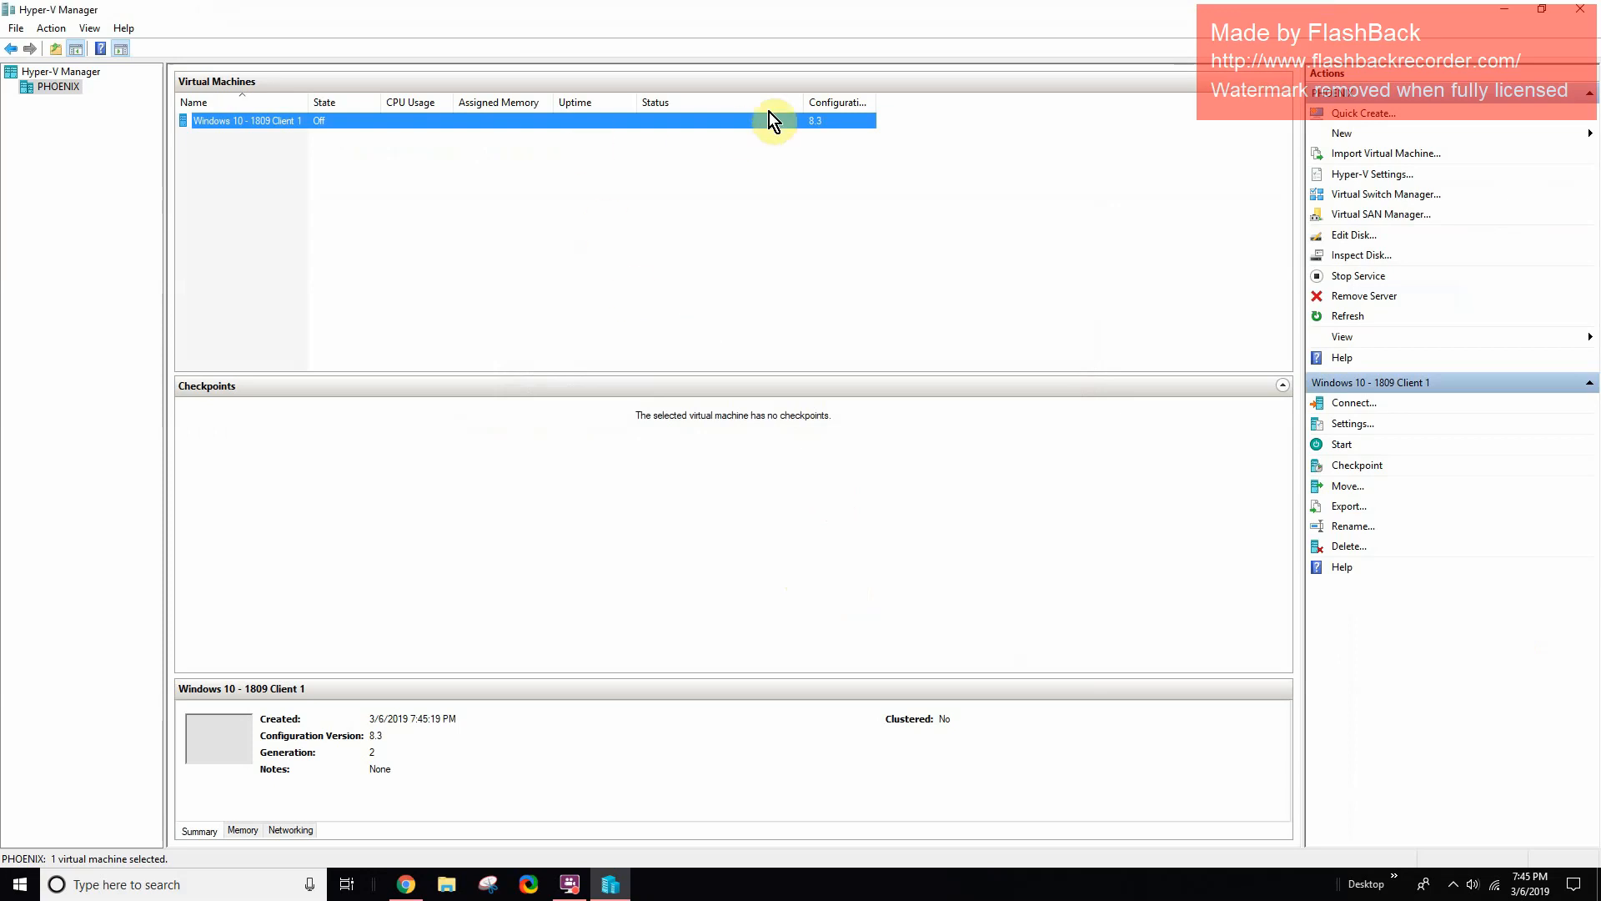
drag(874, 103, 992, 105)
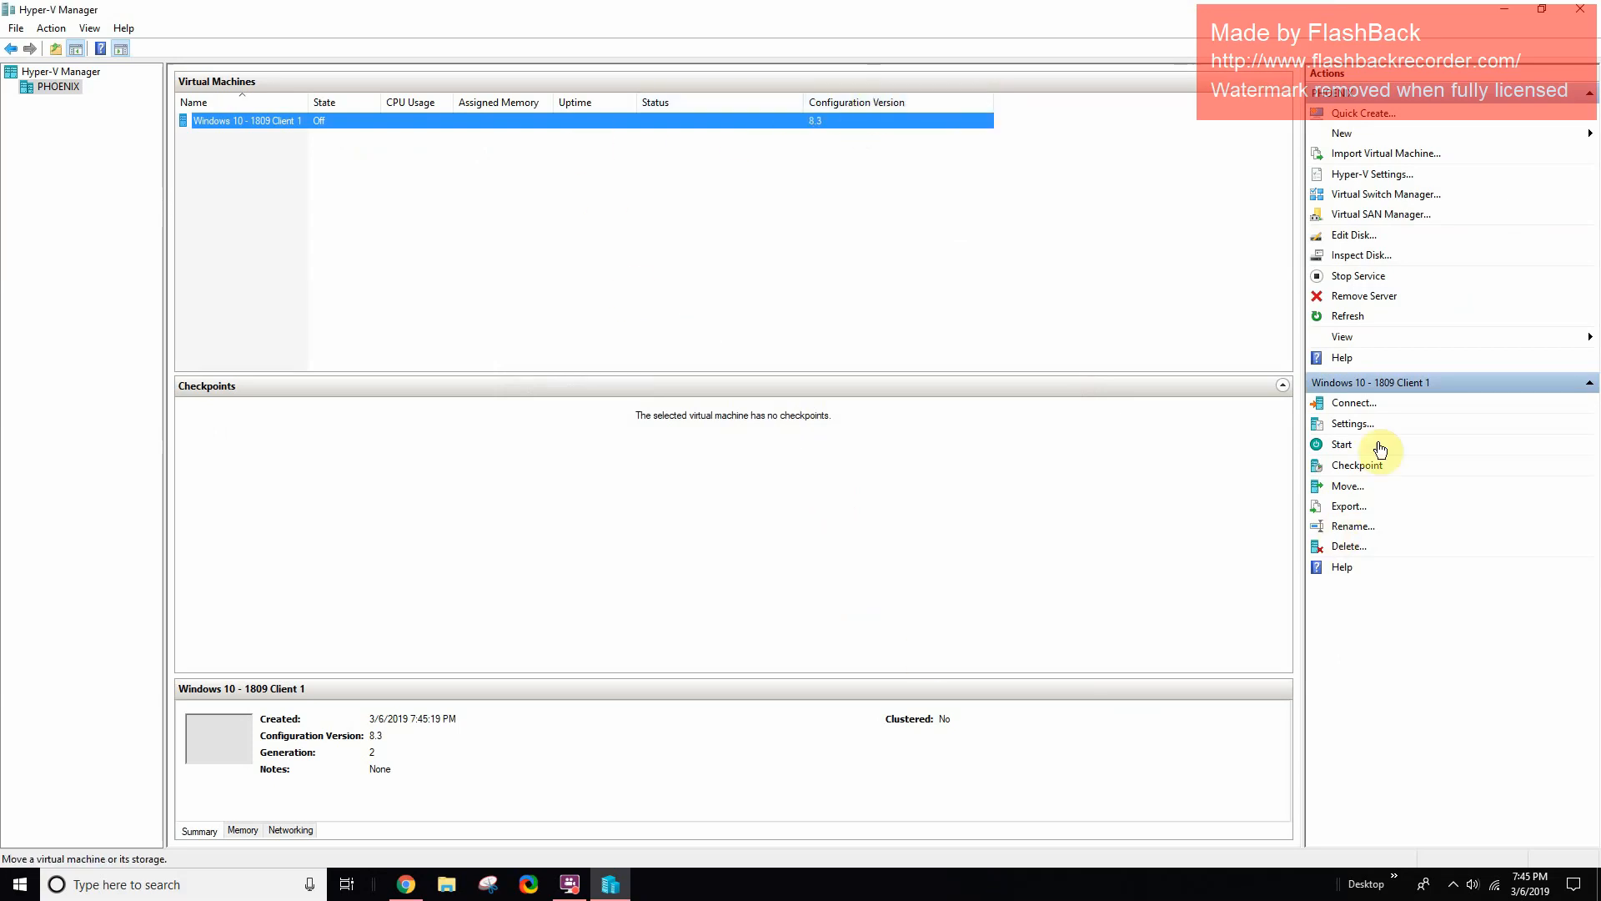
click(1353, 403)
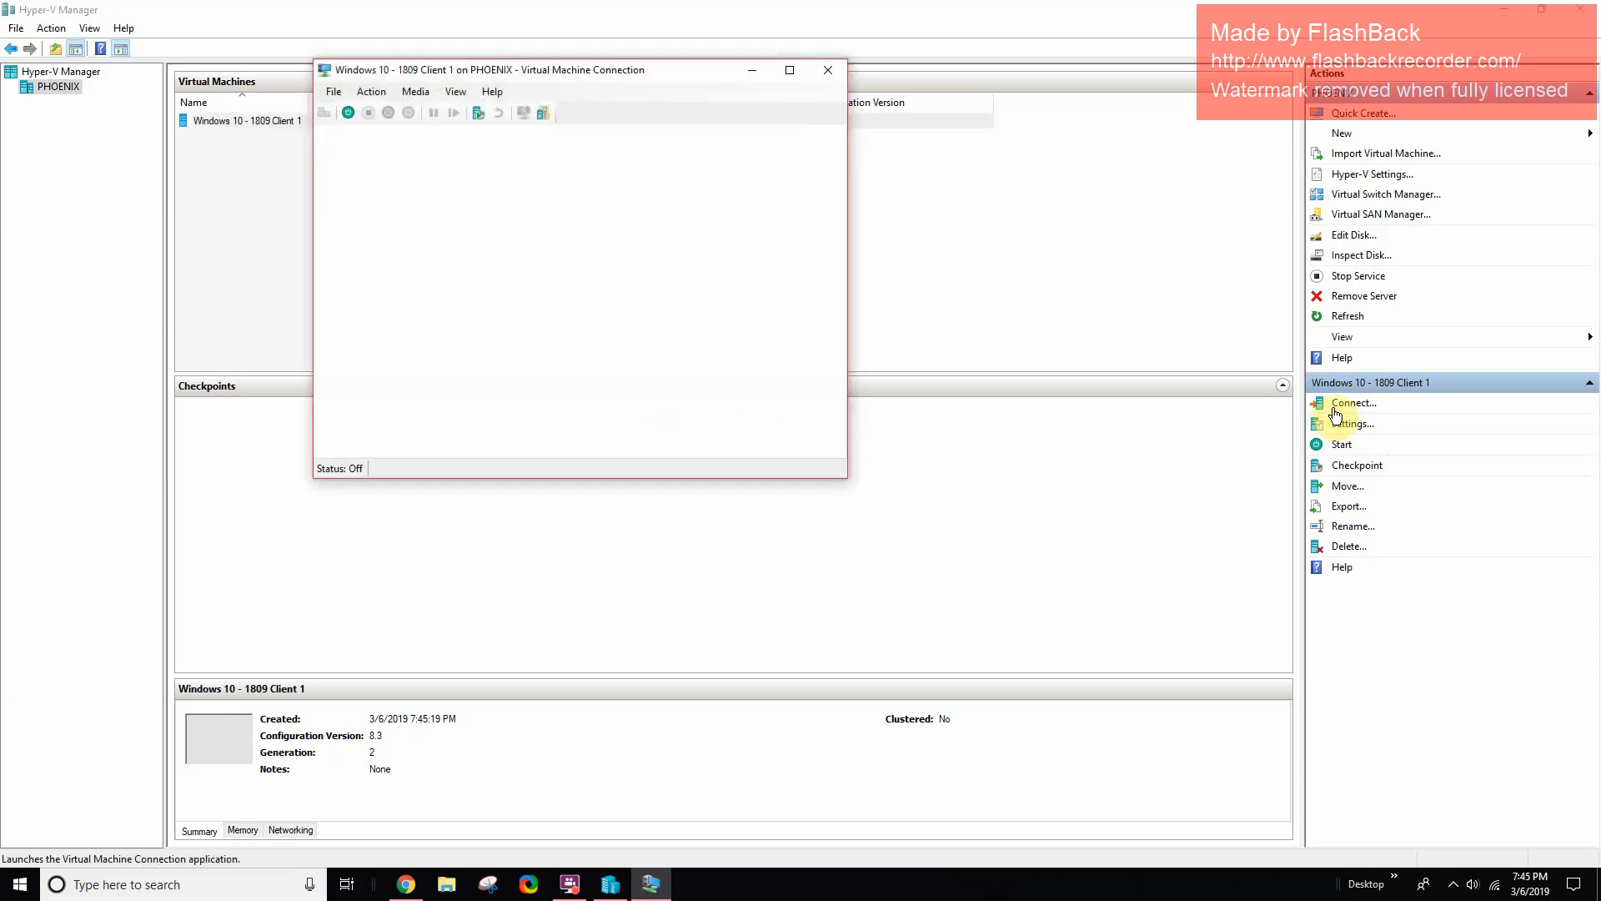
click(582, 317)
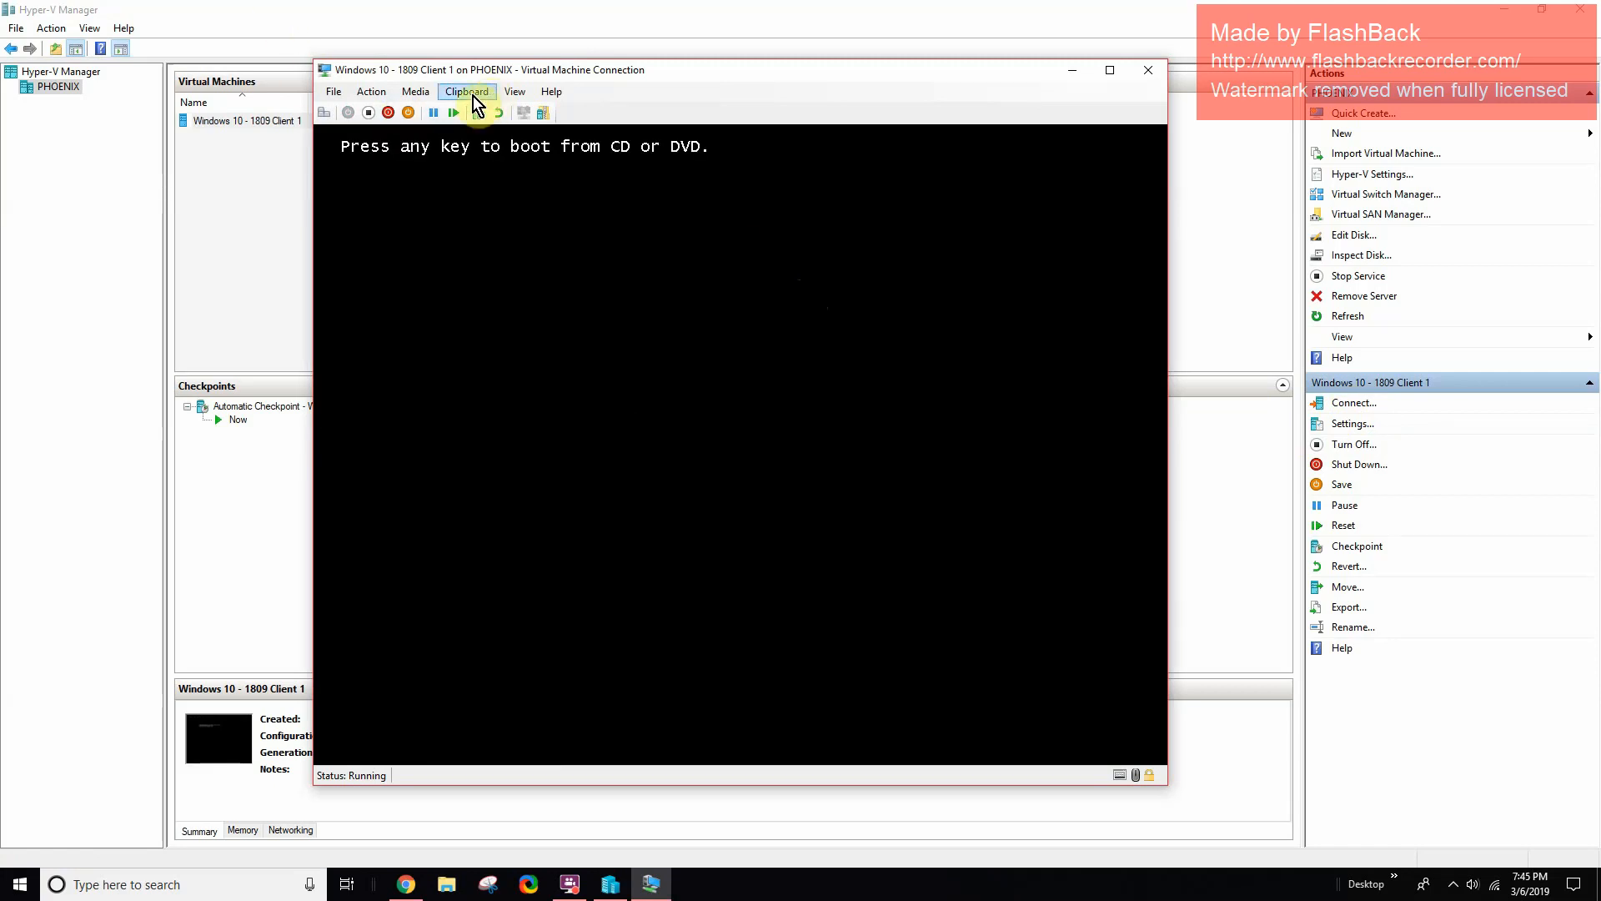
key(Return)
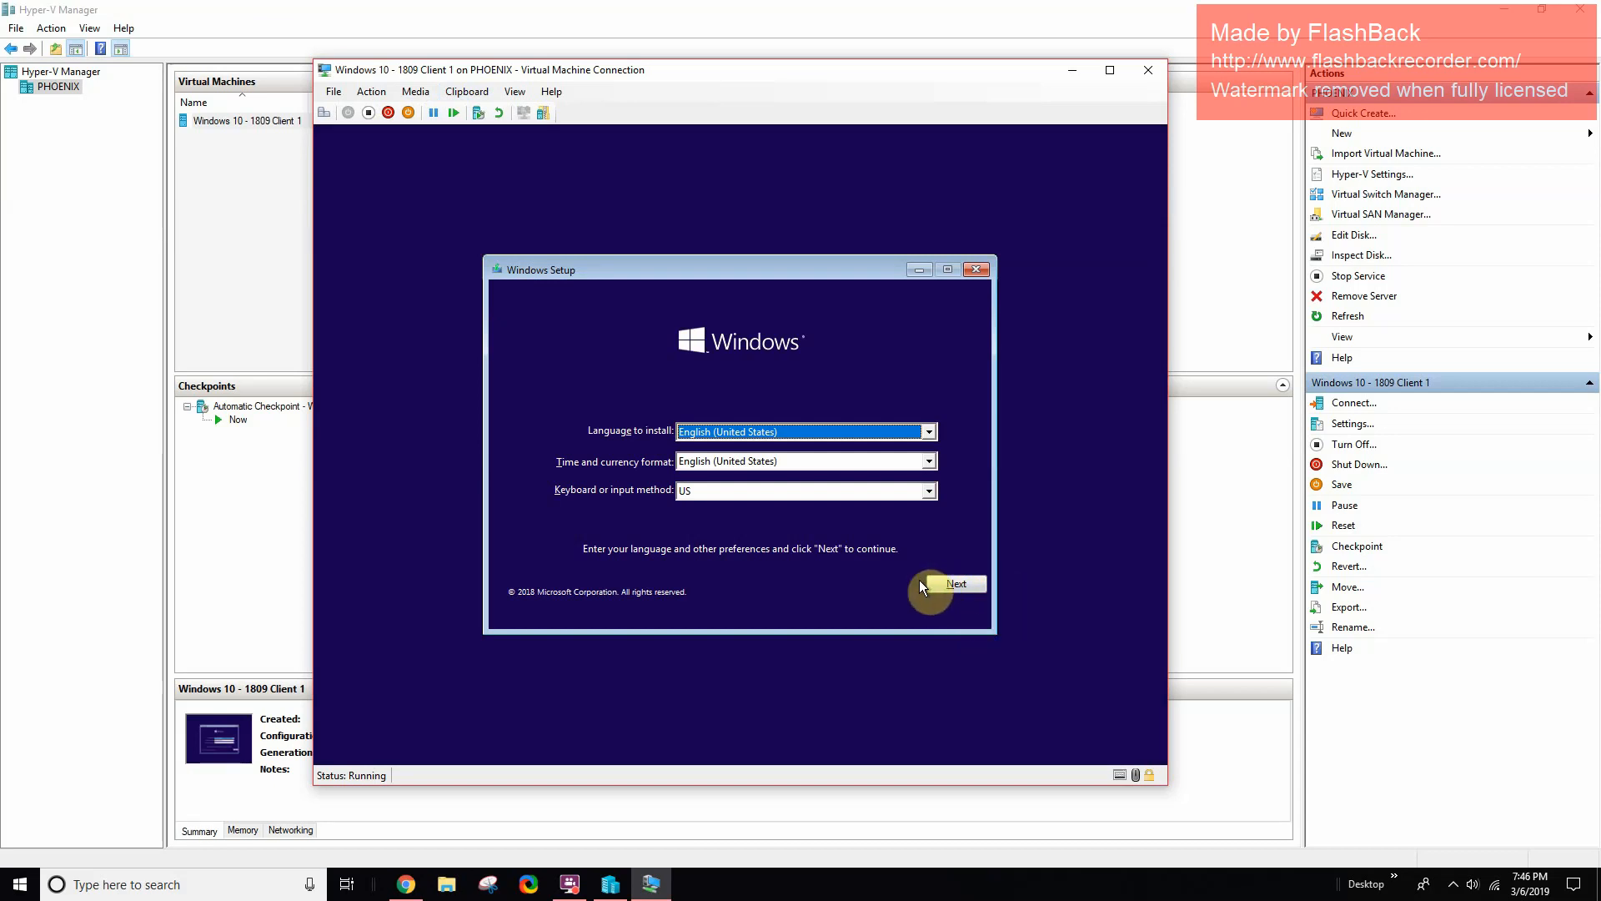
- Keep English (United States) language and keyboard, start installing, and accept the license terms
drag(727, 268, 747, 234)
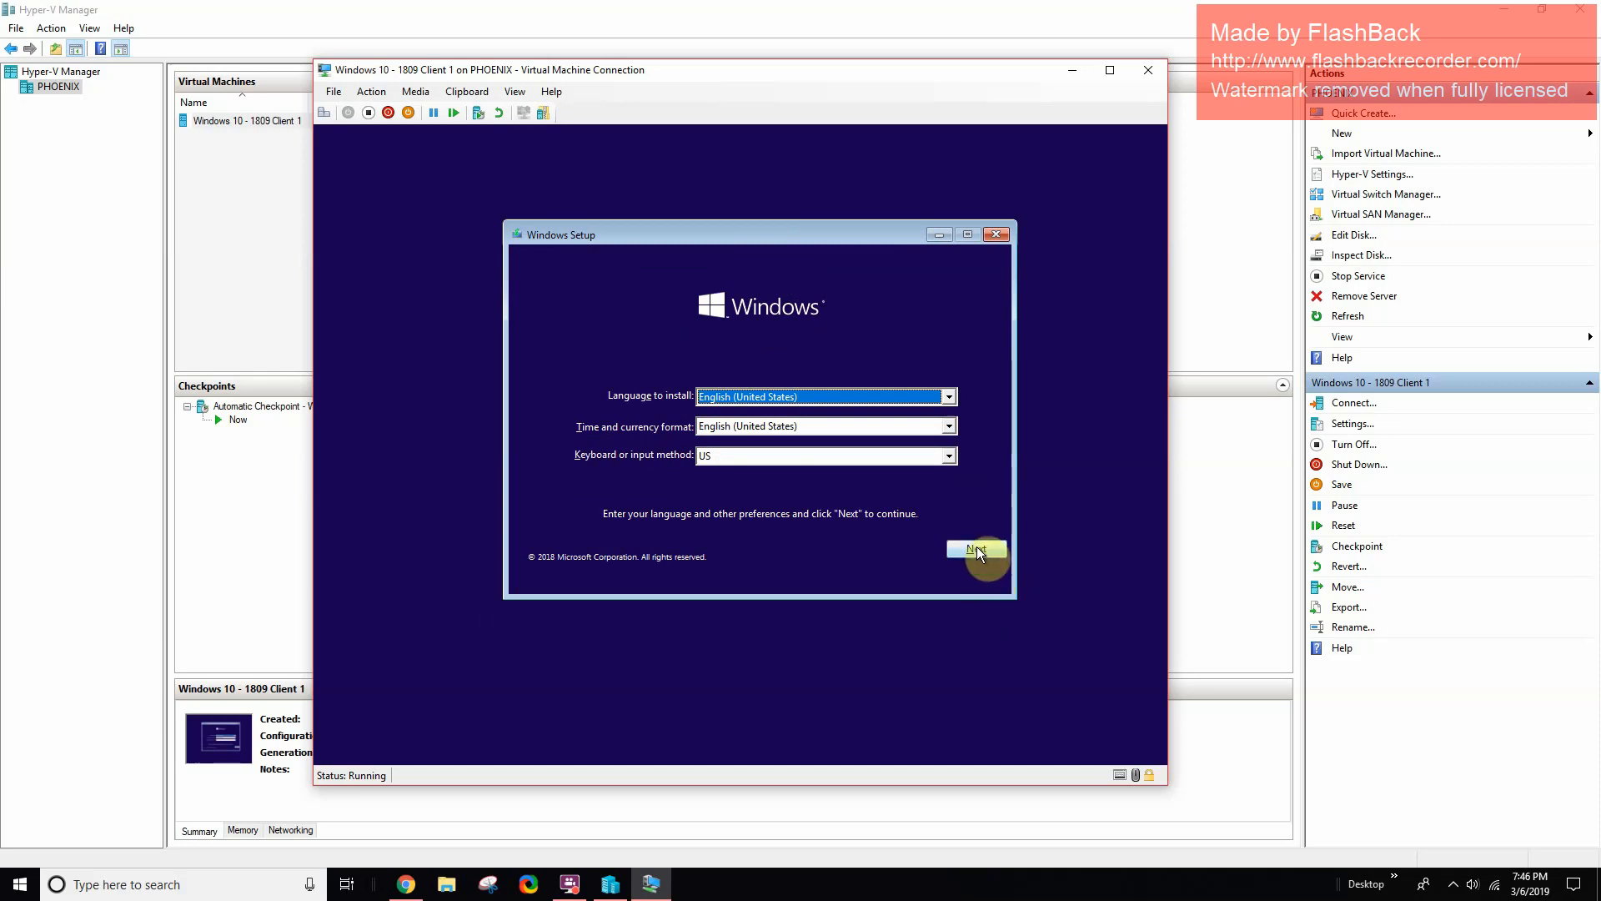
drag(717, 235, 689, 238)
click(943, 553)
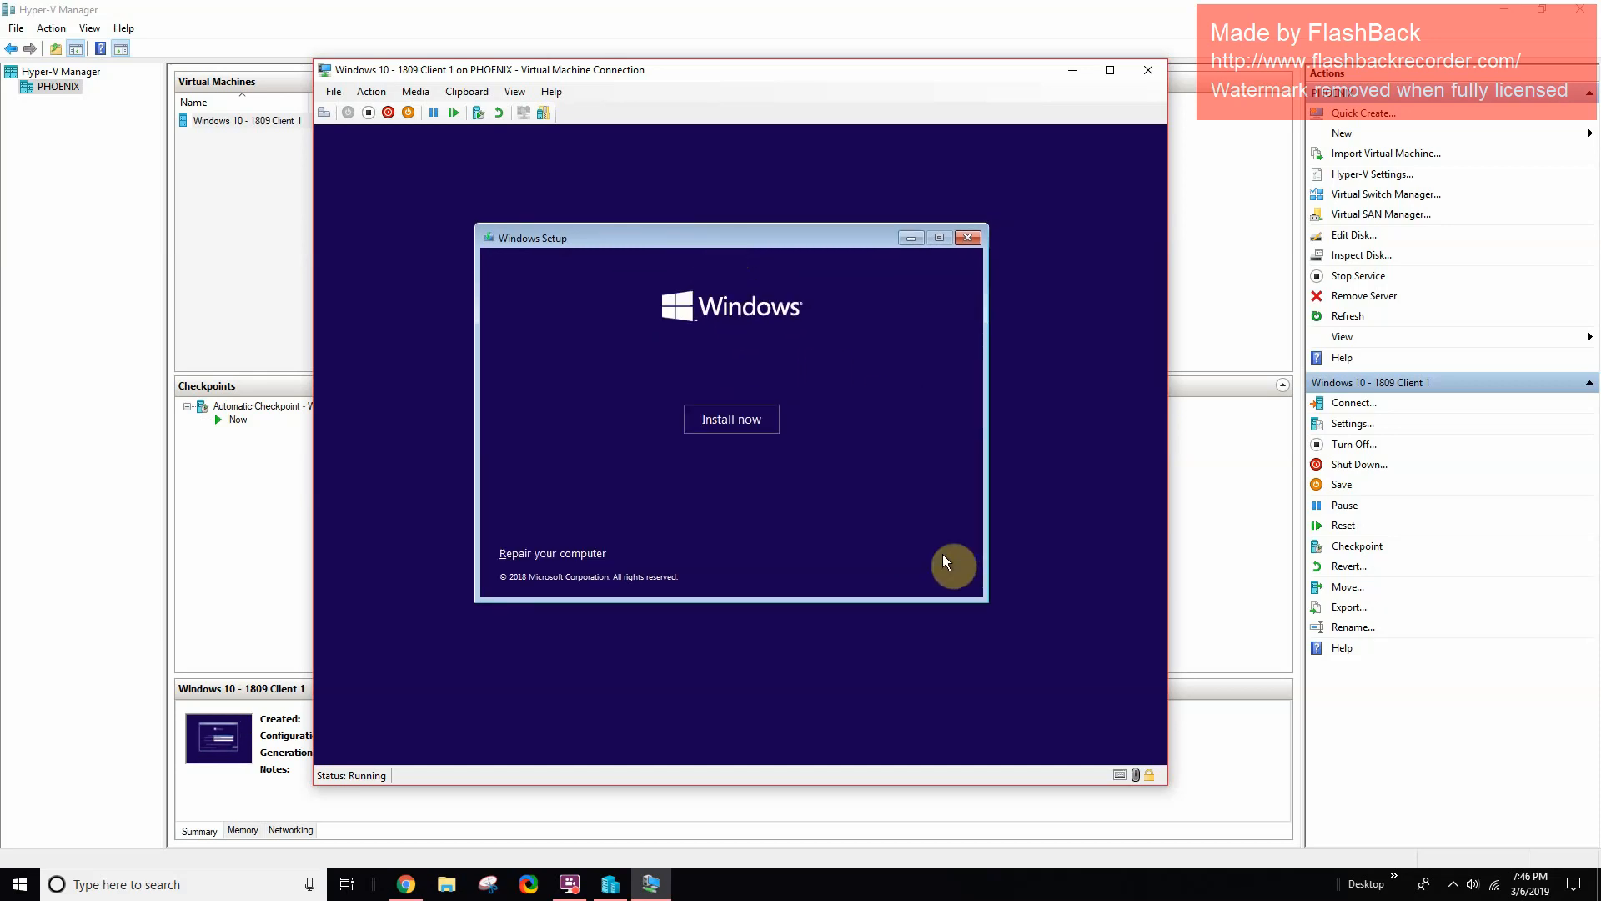
click(734, 432)
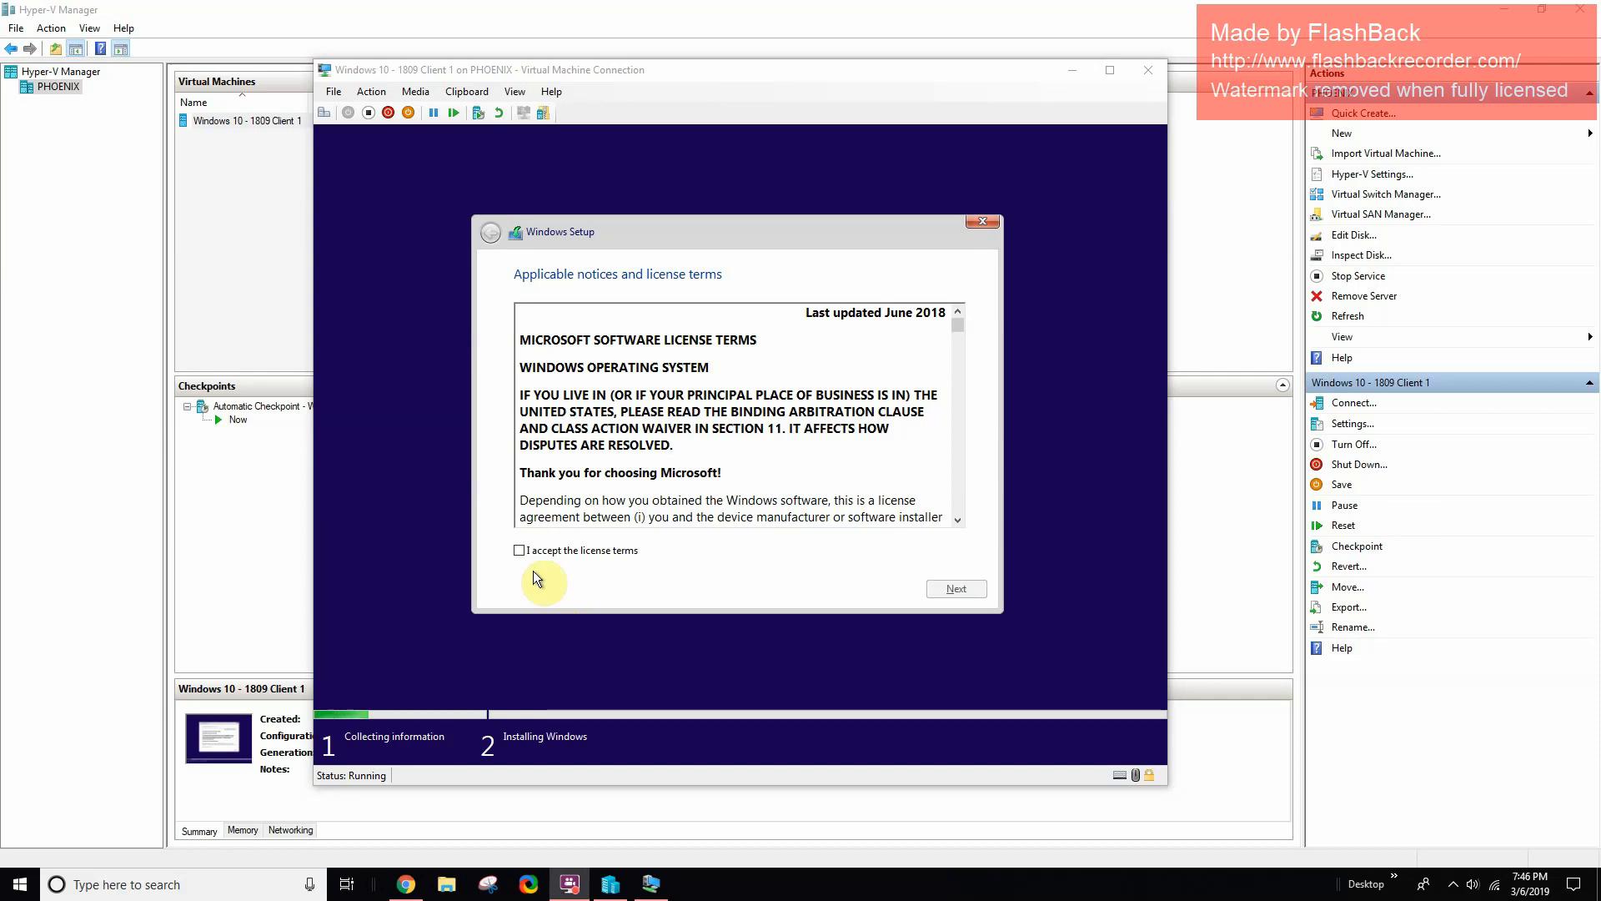
click(524, 551)
click(959, 589)
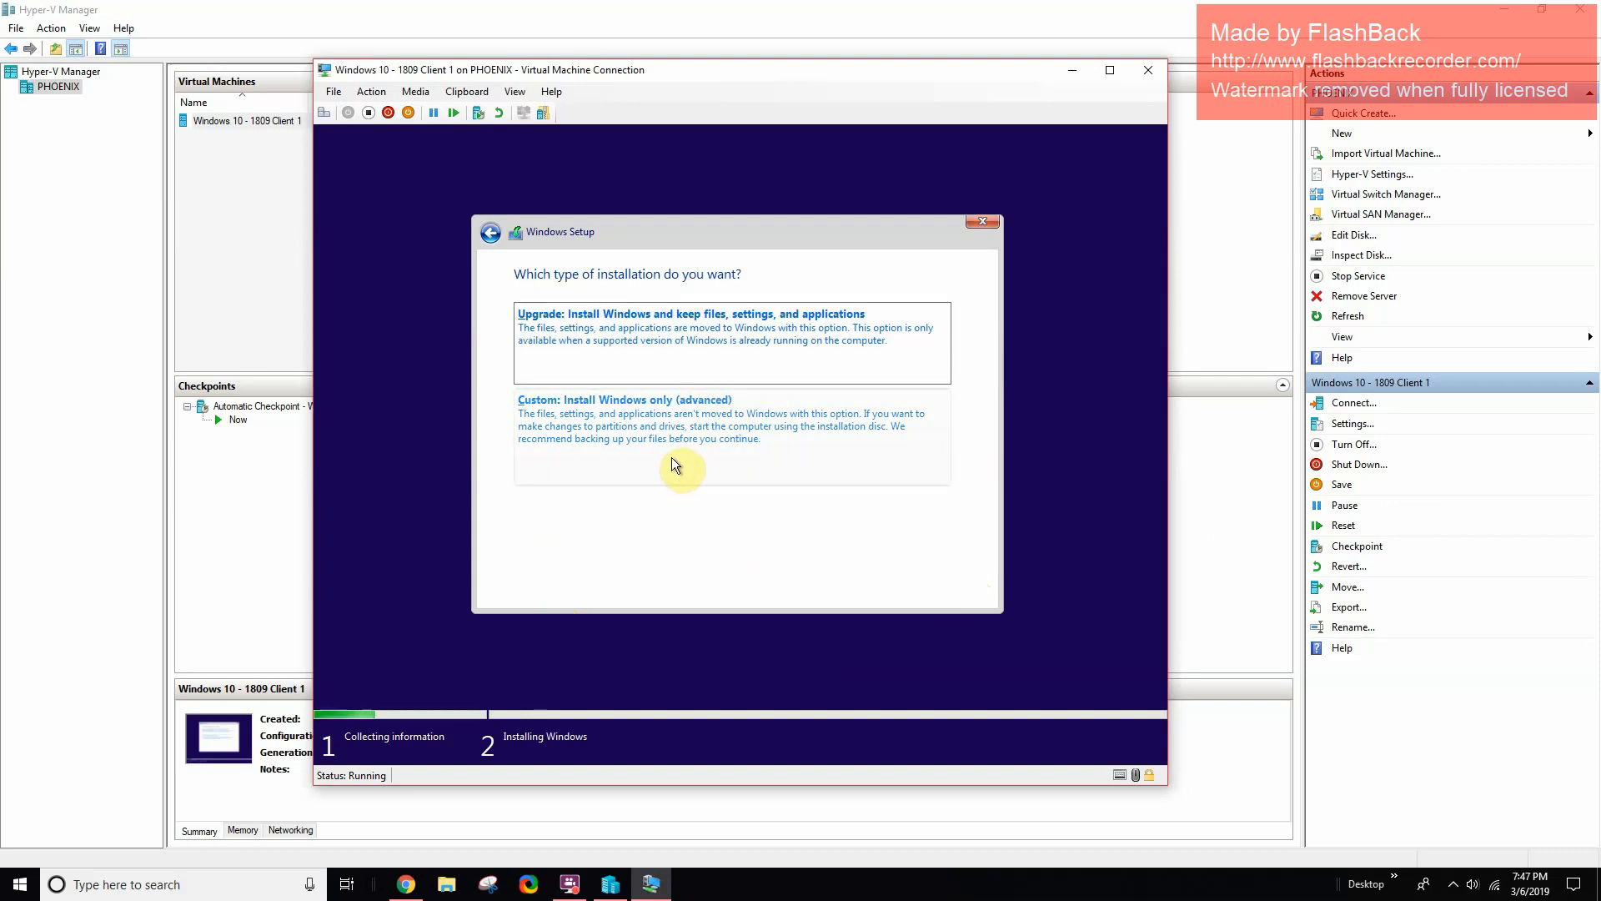
- Choose Custom install, create a 51200 MB partition, and install Windows onto Partition 4
click(644, 450)
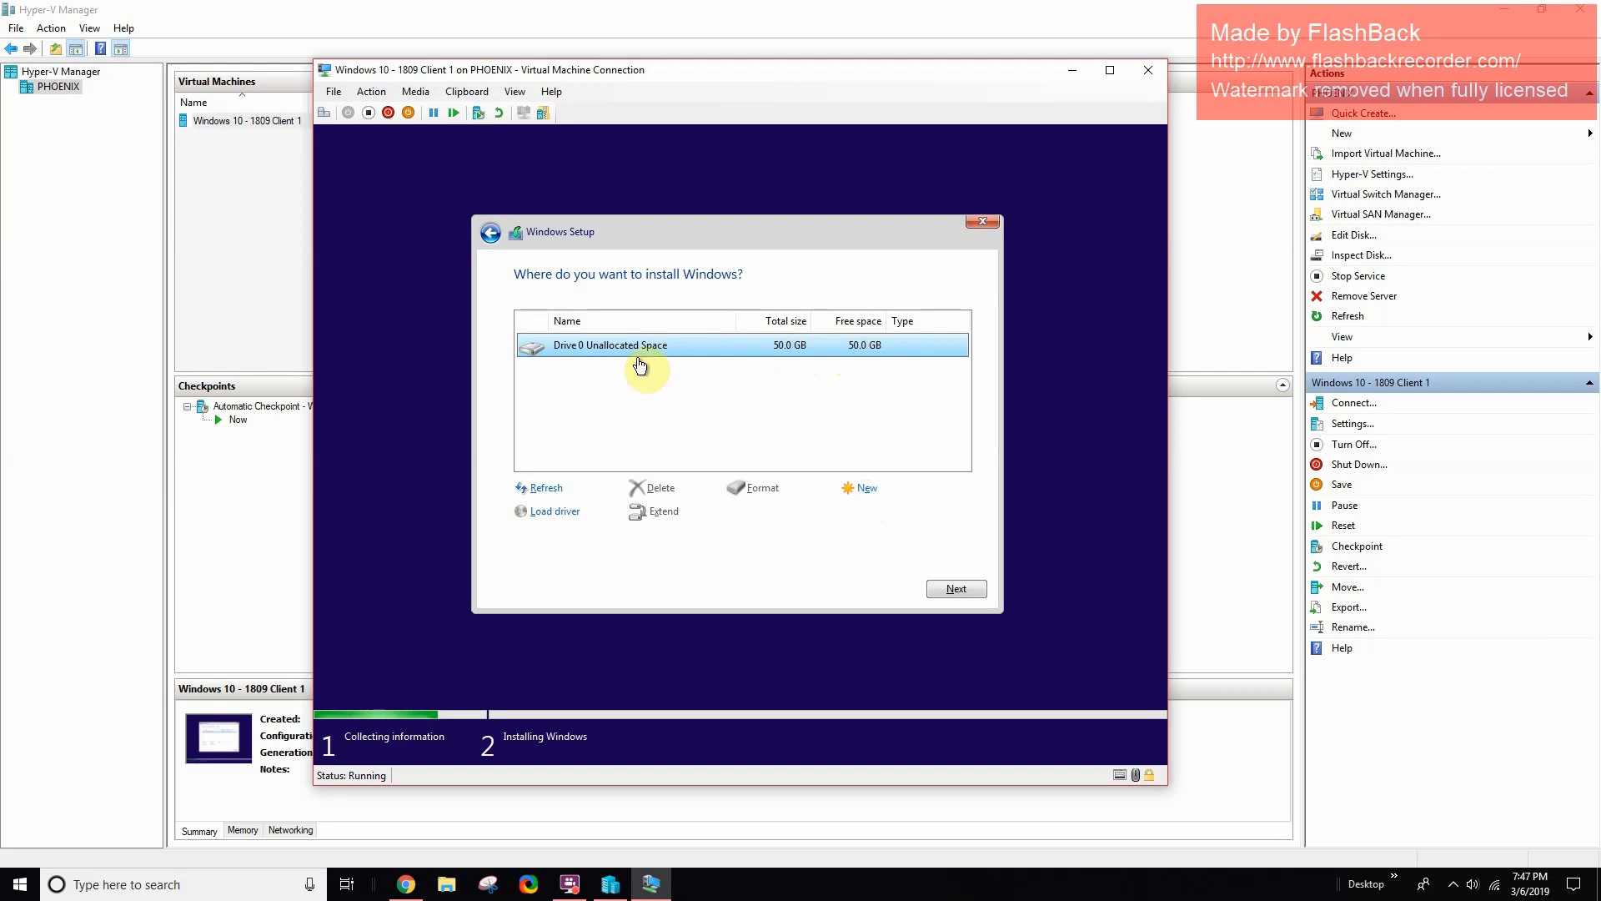
click(868, 489)
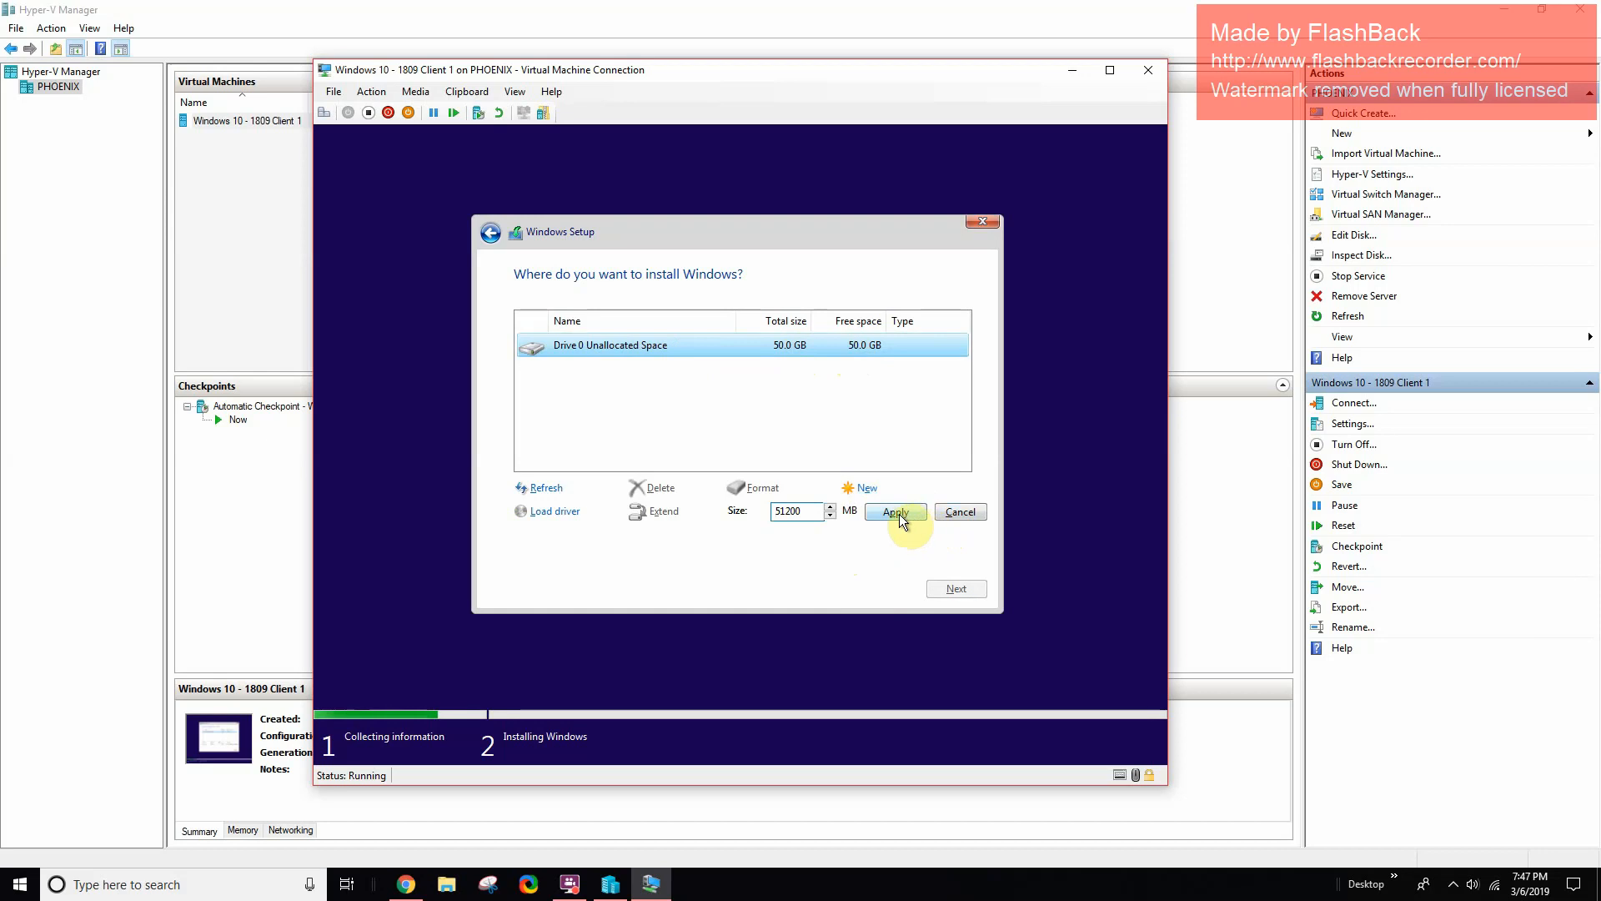
click(918, 515)
click(852, 513)
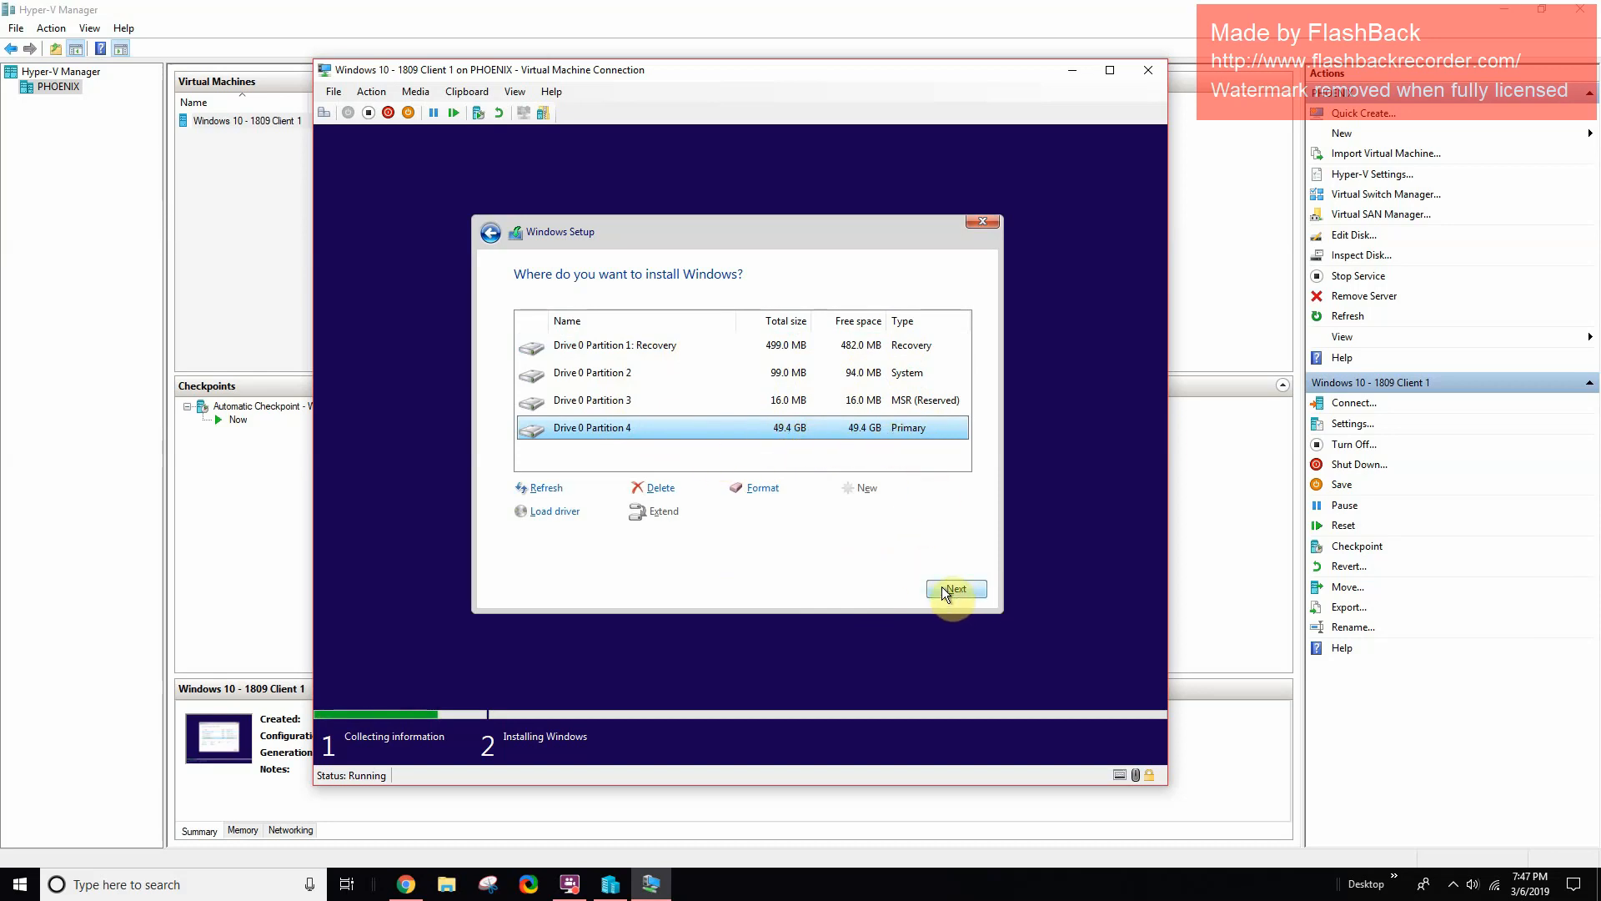
click(961, 597)
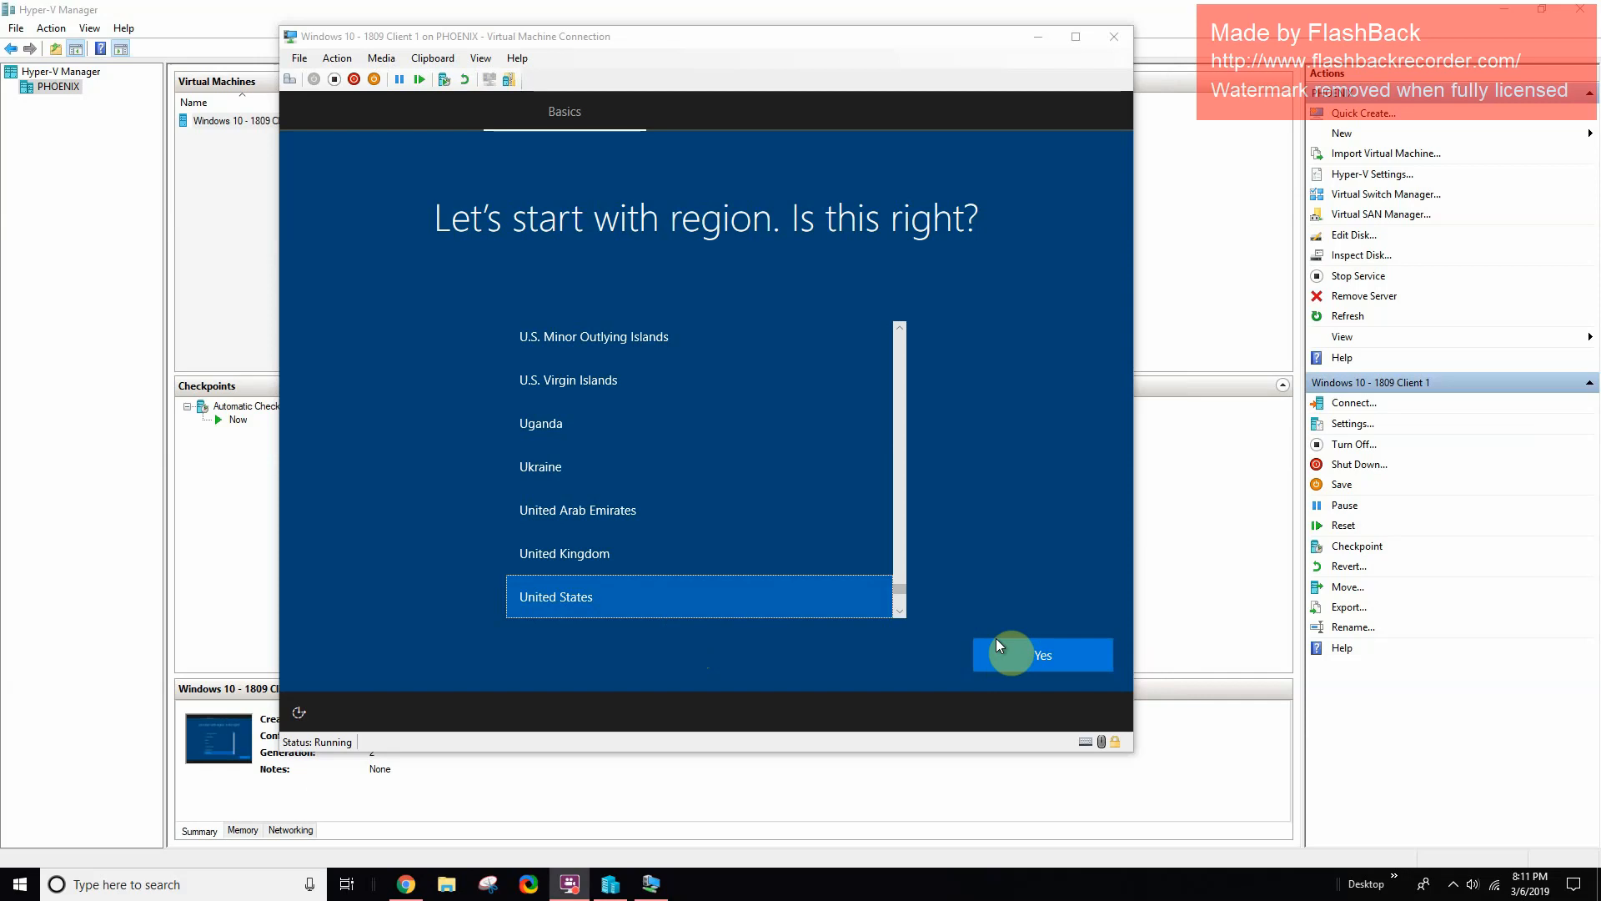
- Confirm United States region and US keyboard, skipping a second keyboard layout
click(1019, 649)
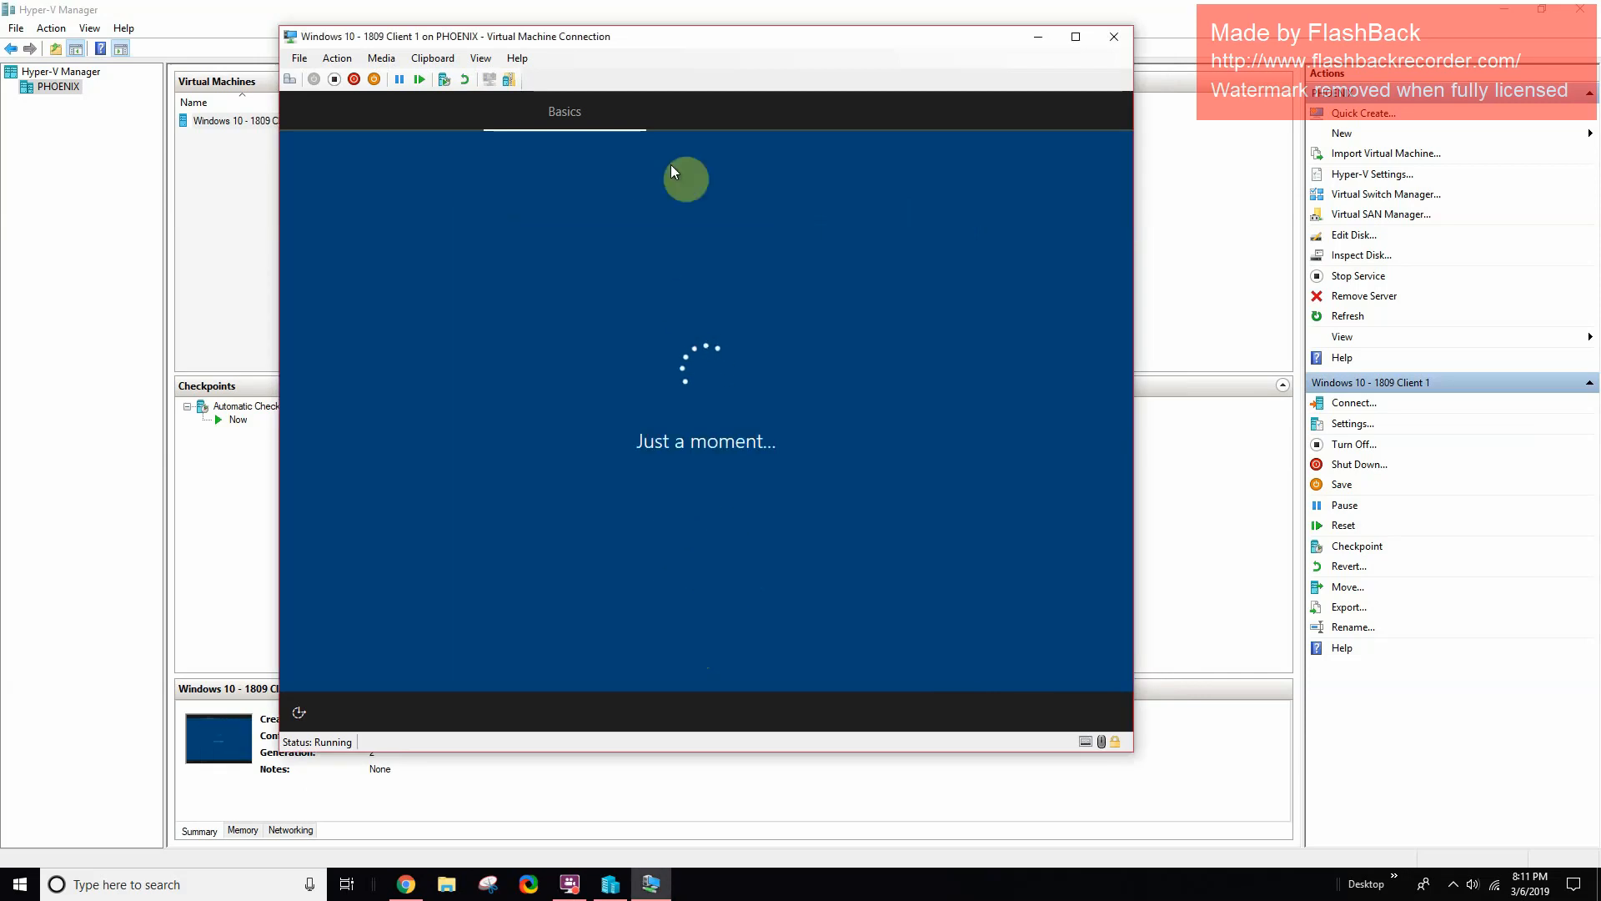
drag(669, 44, 735, 47)
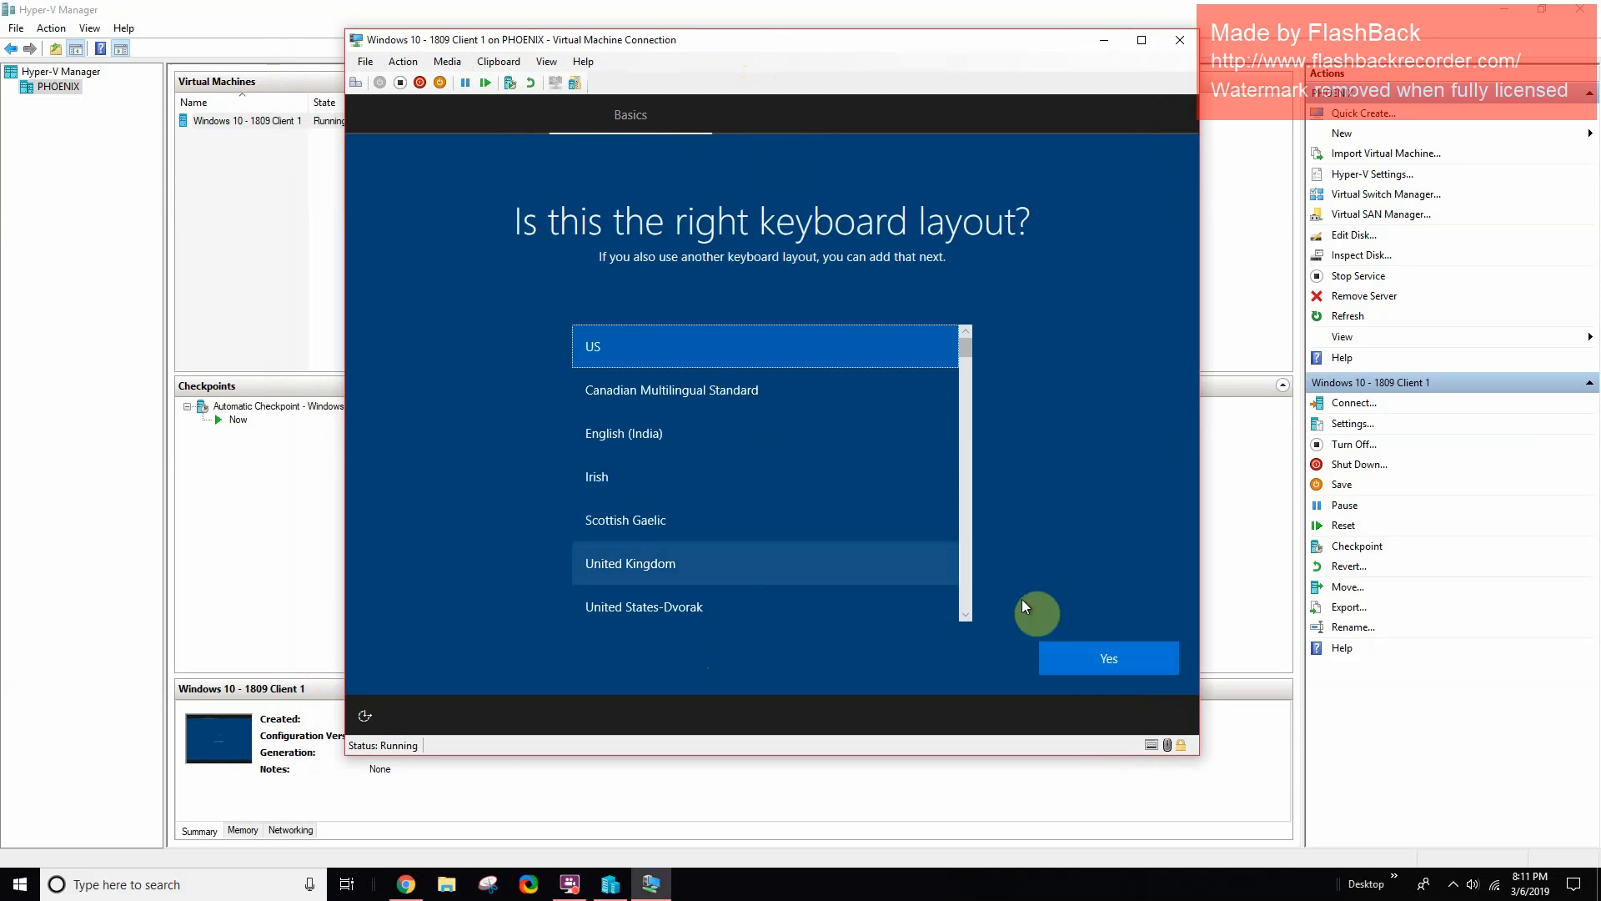
click(1113, 668)
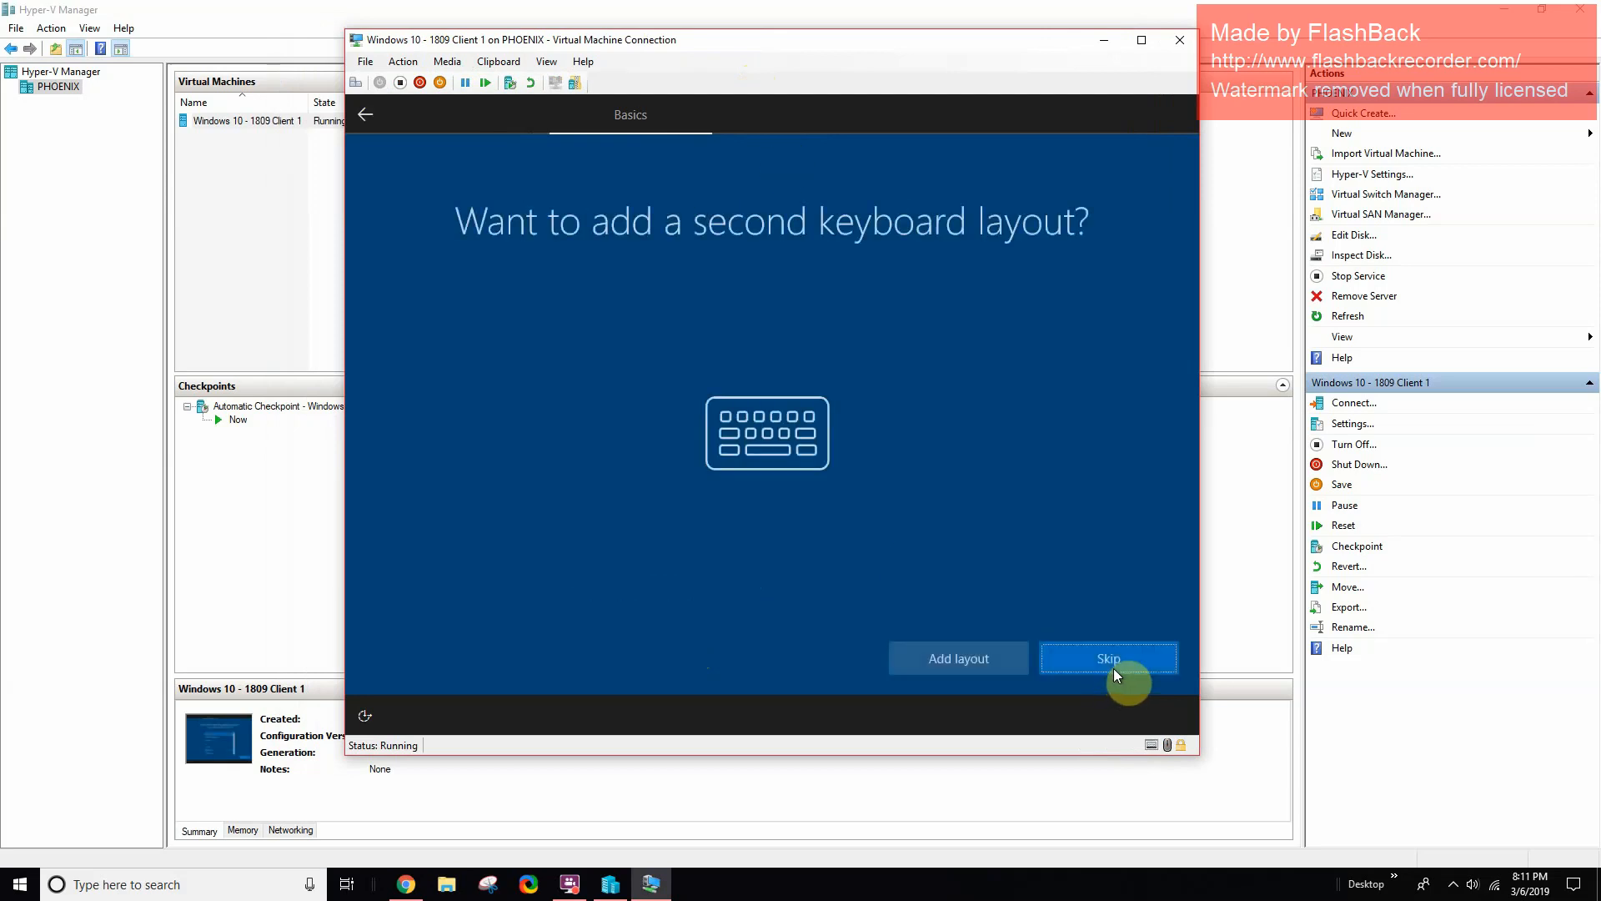
click(1087, 658)
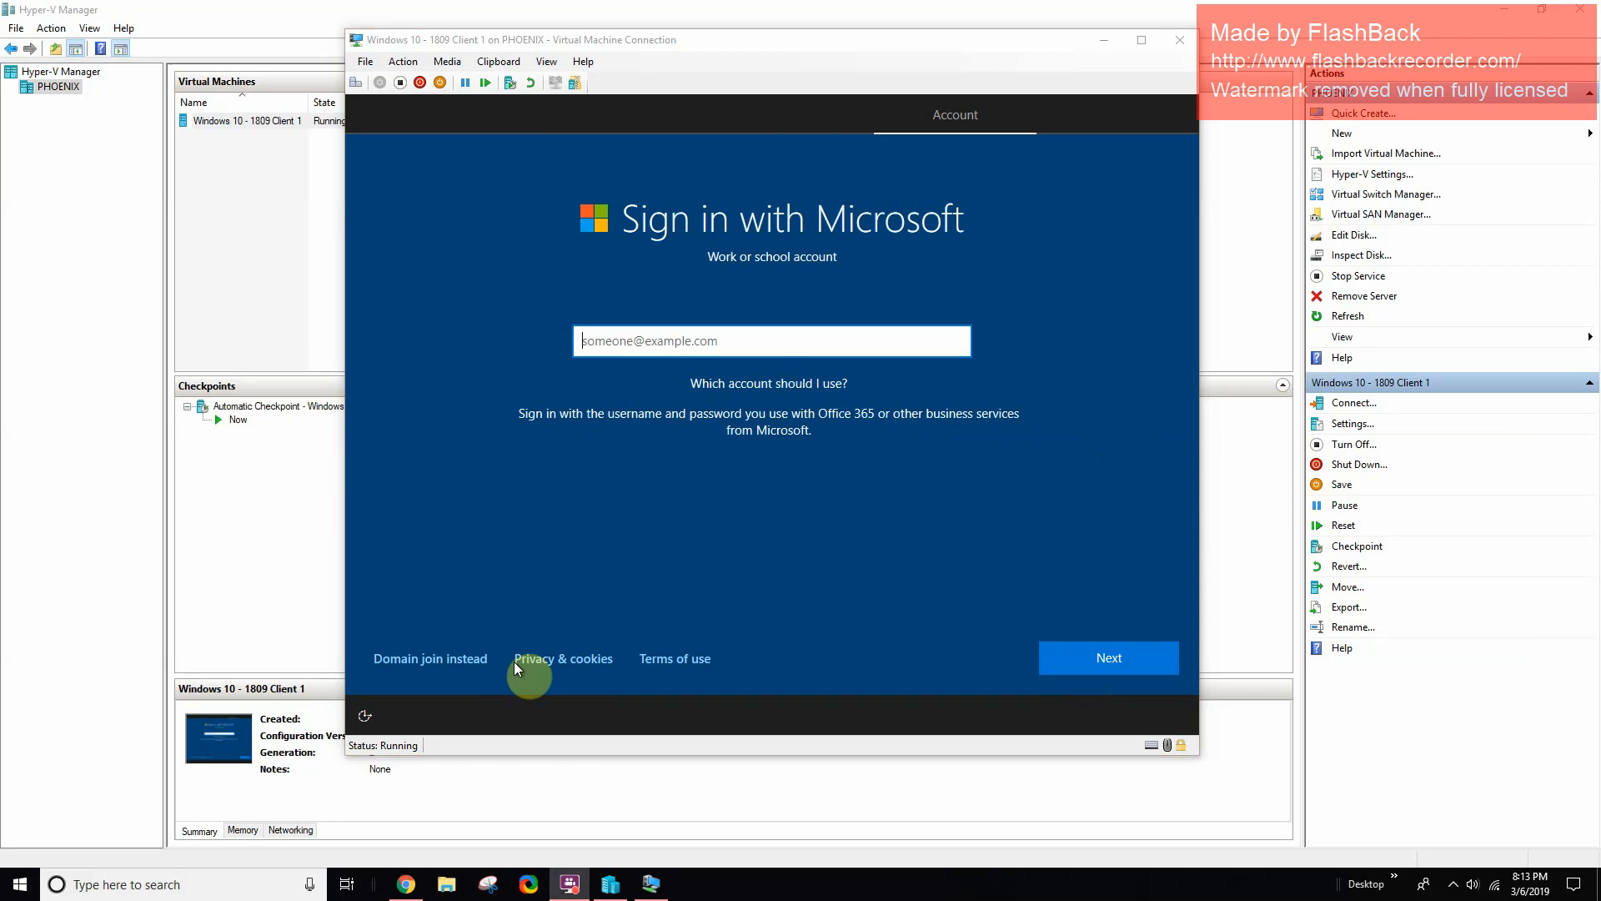
- Choose domain join instead of Microsoft sign-in and name the local account 'User'
click(419, 662)
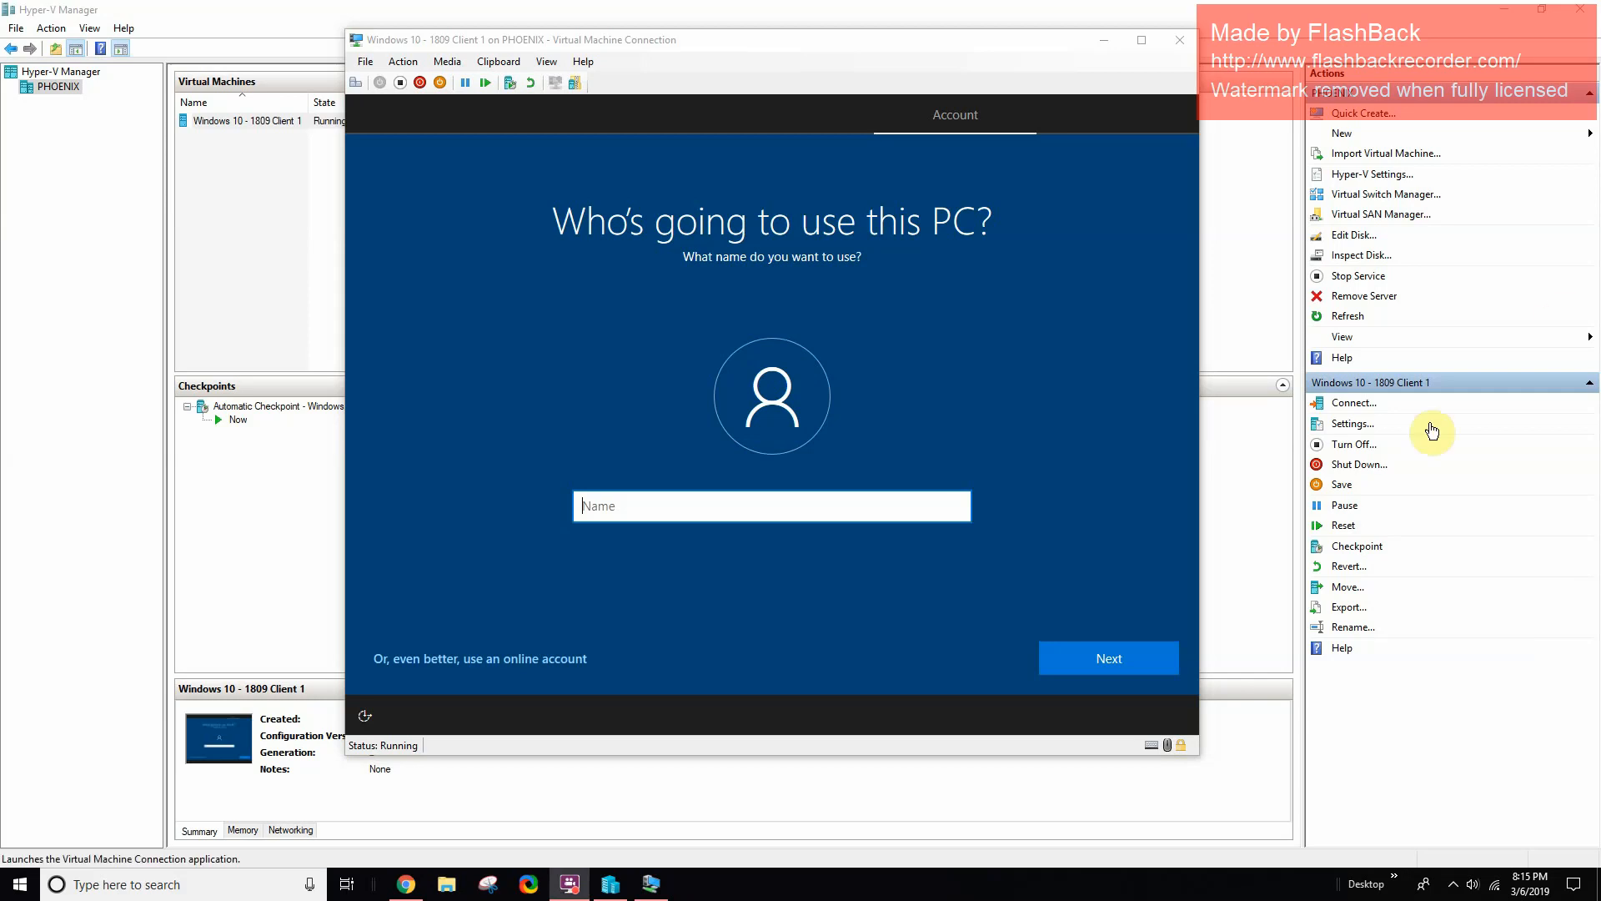
click(806, 510)
text(Phoenix)
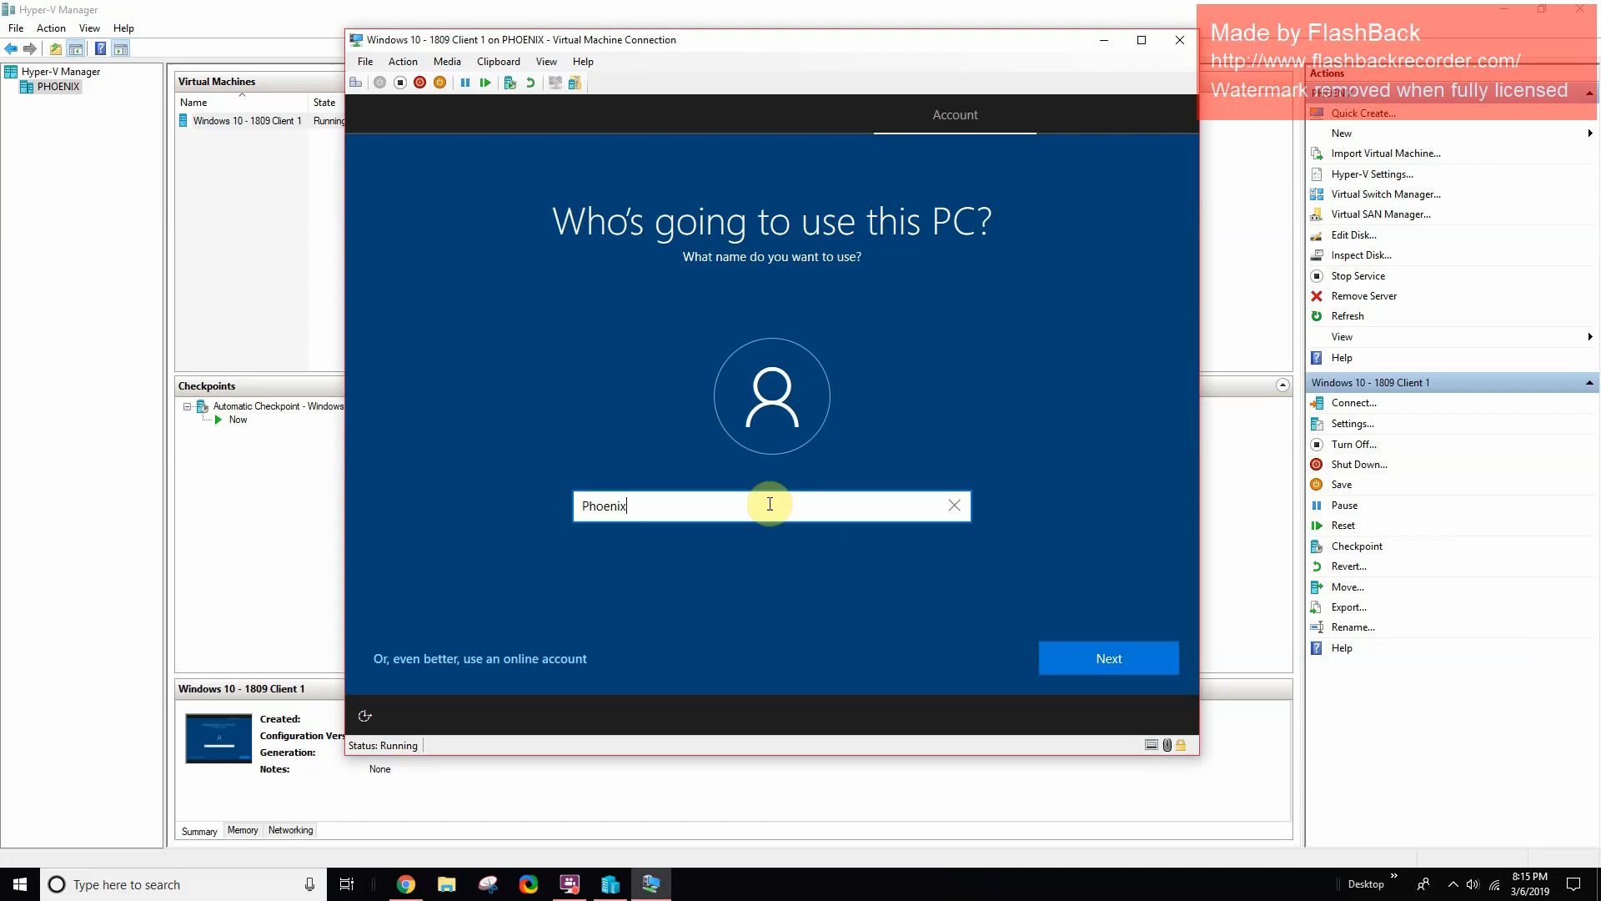
drag(768, 504, 459, 492)
key(BackSpace)
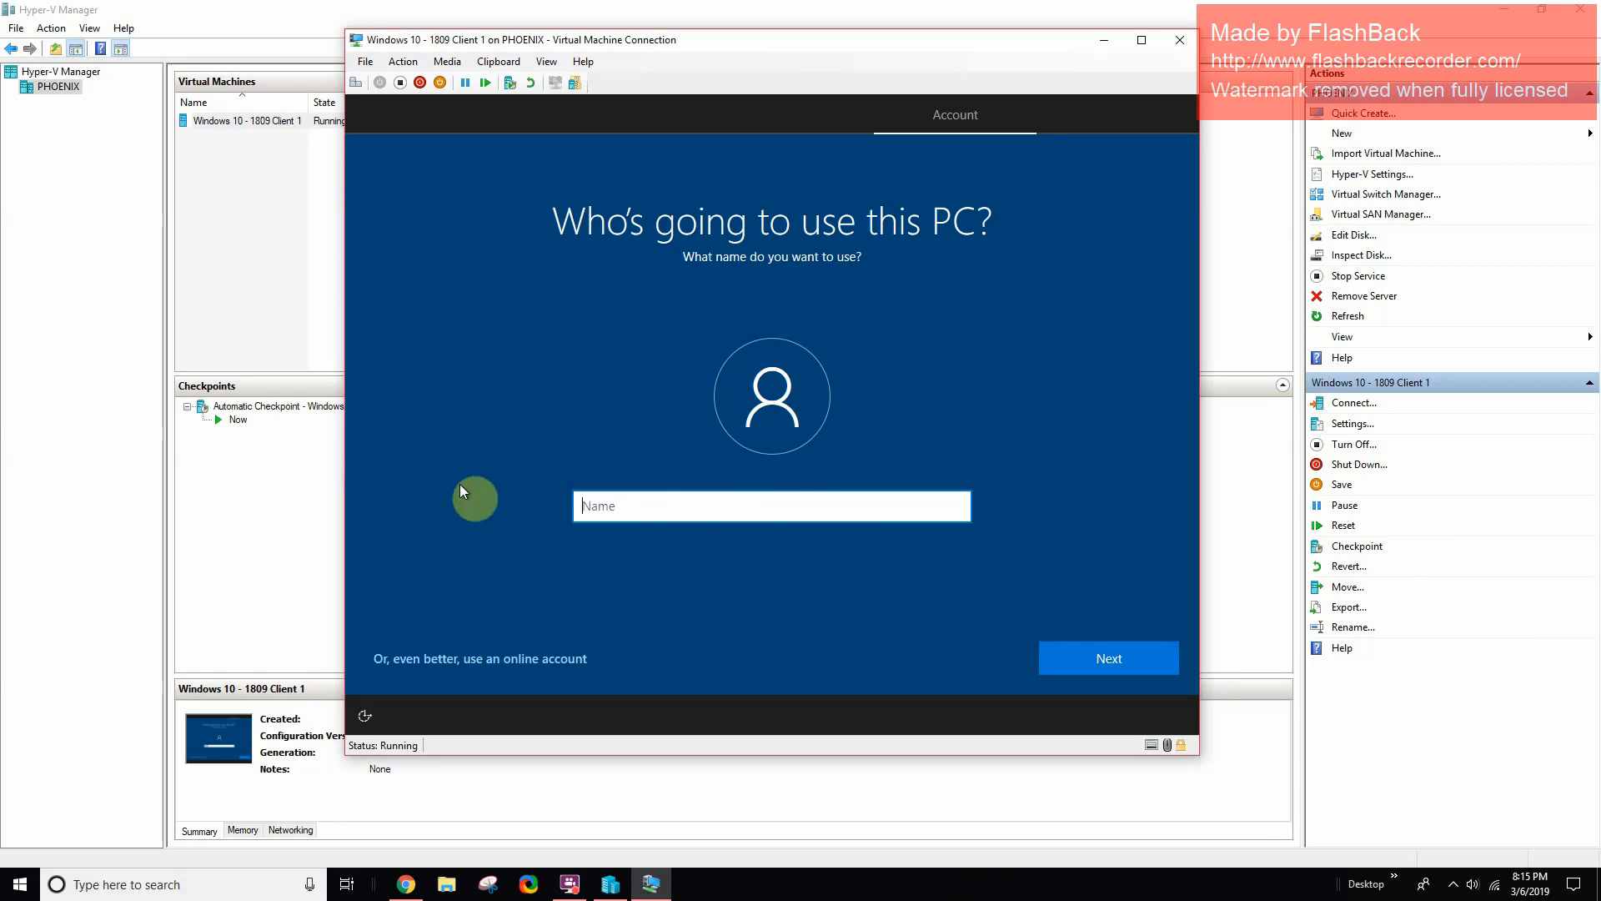
text(User)
click(1084, 659)
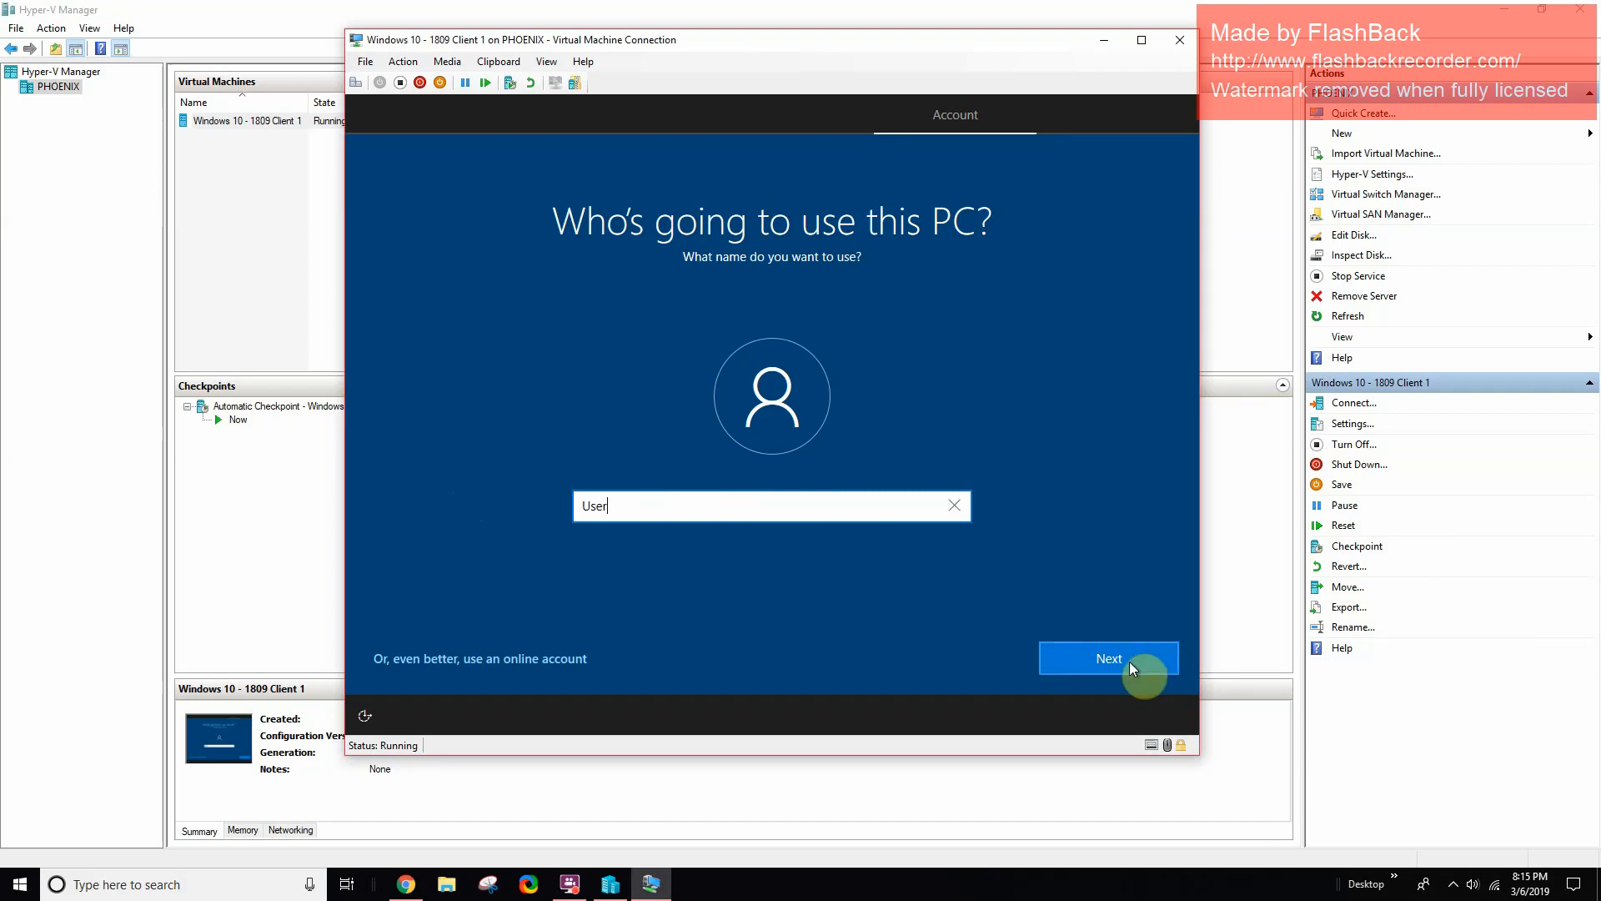
click(728, 515)
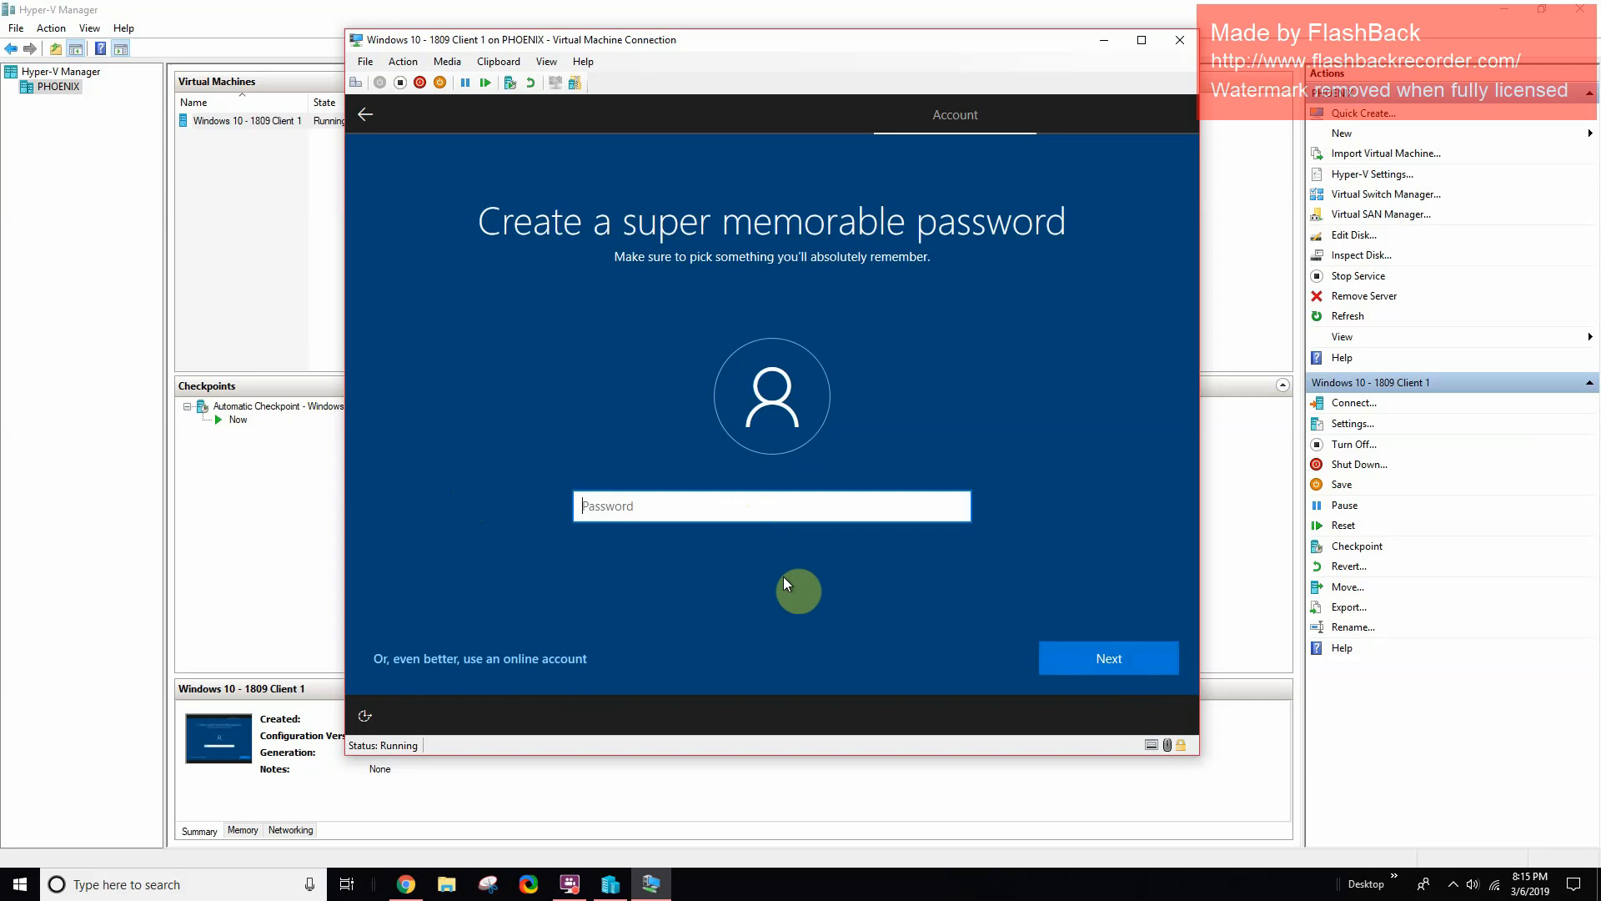
- Enter and confirm the local account's password
text(p)
key(BackSpace)
text(password)
key(Return)
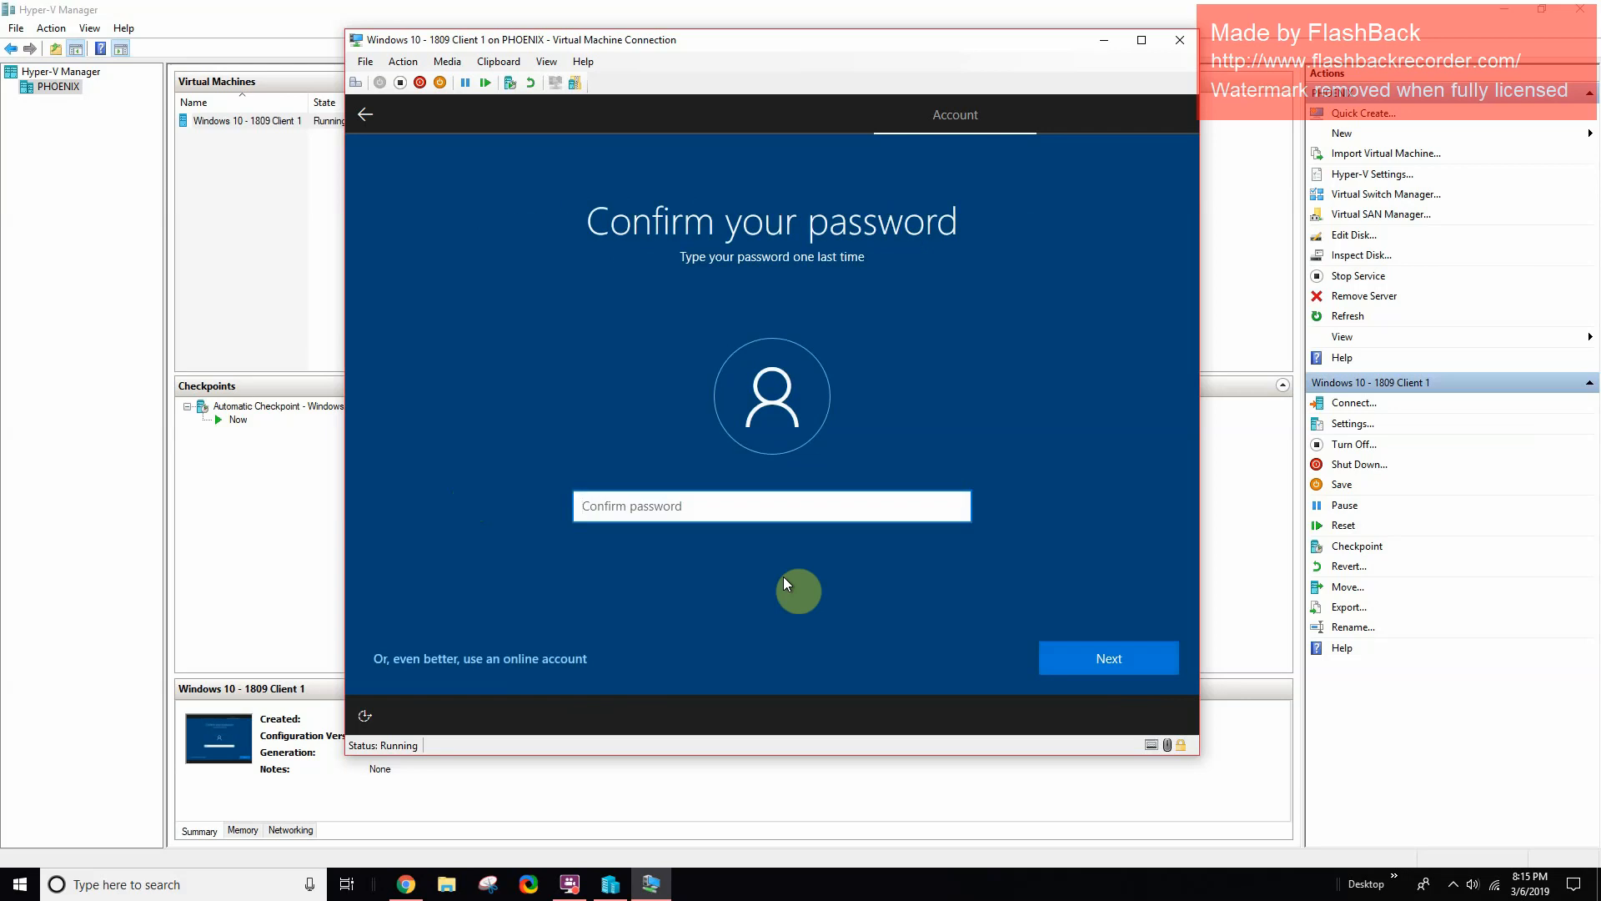
text(password)
key(Return)
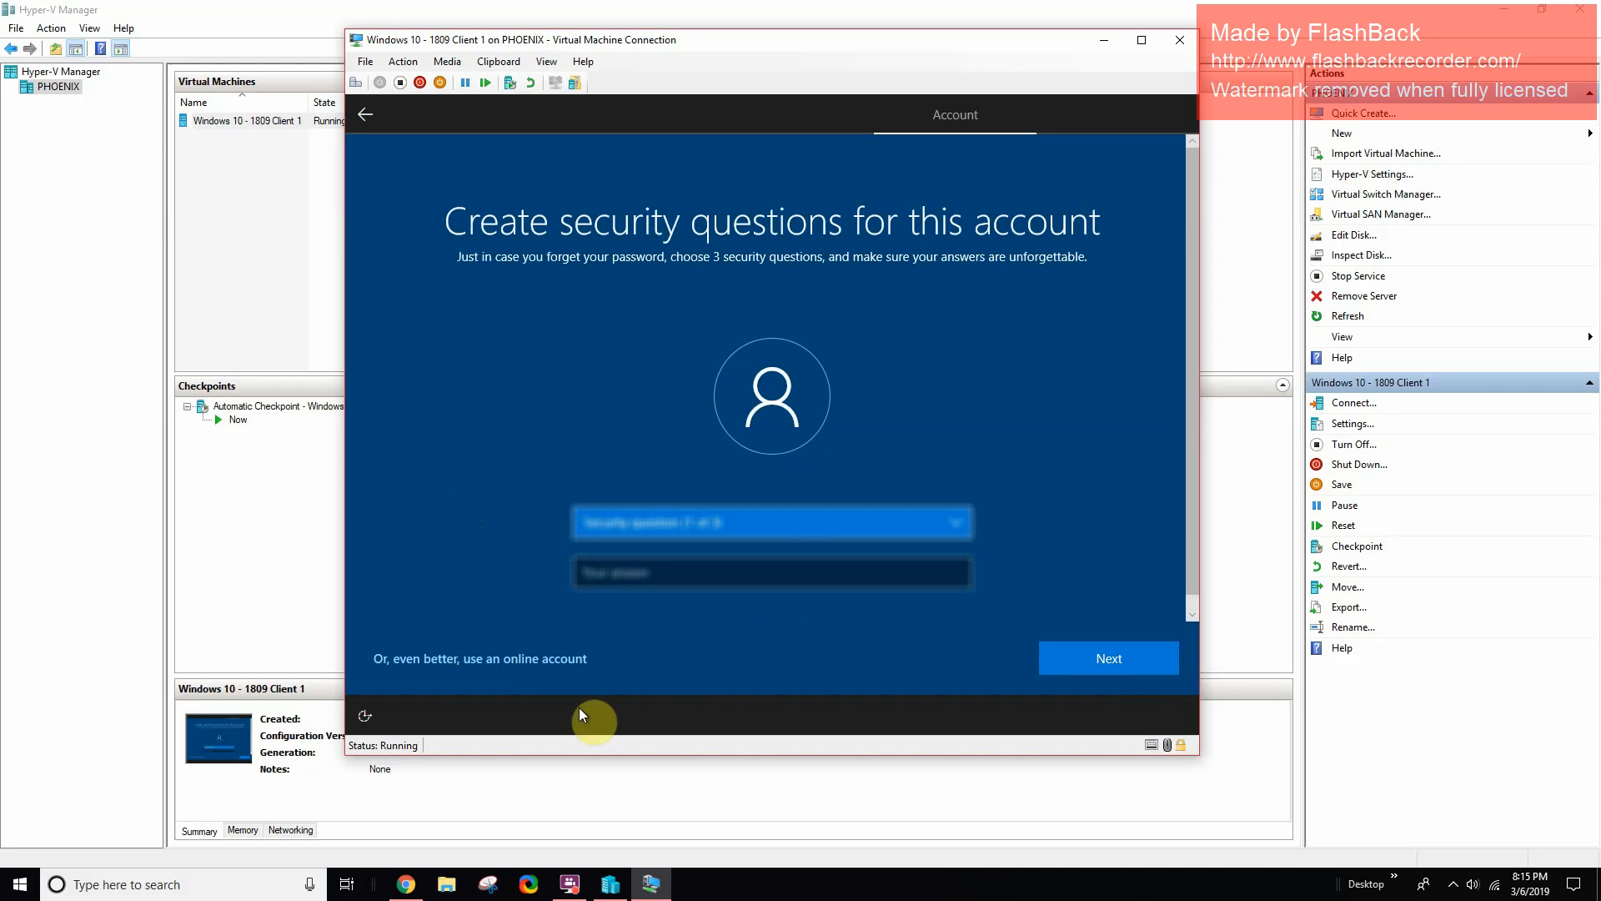
- Pick the first pet's name and childhood nickname security questions and type an answer to each
click(706, 523)
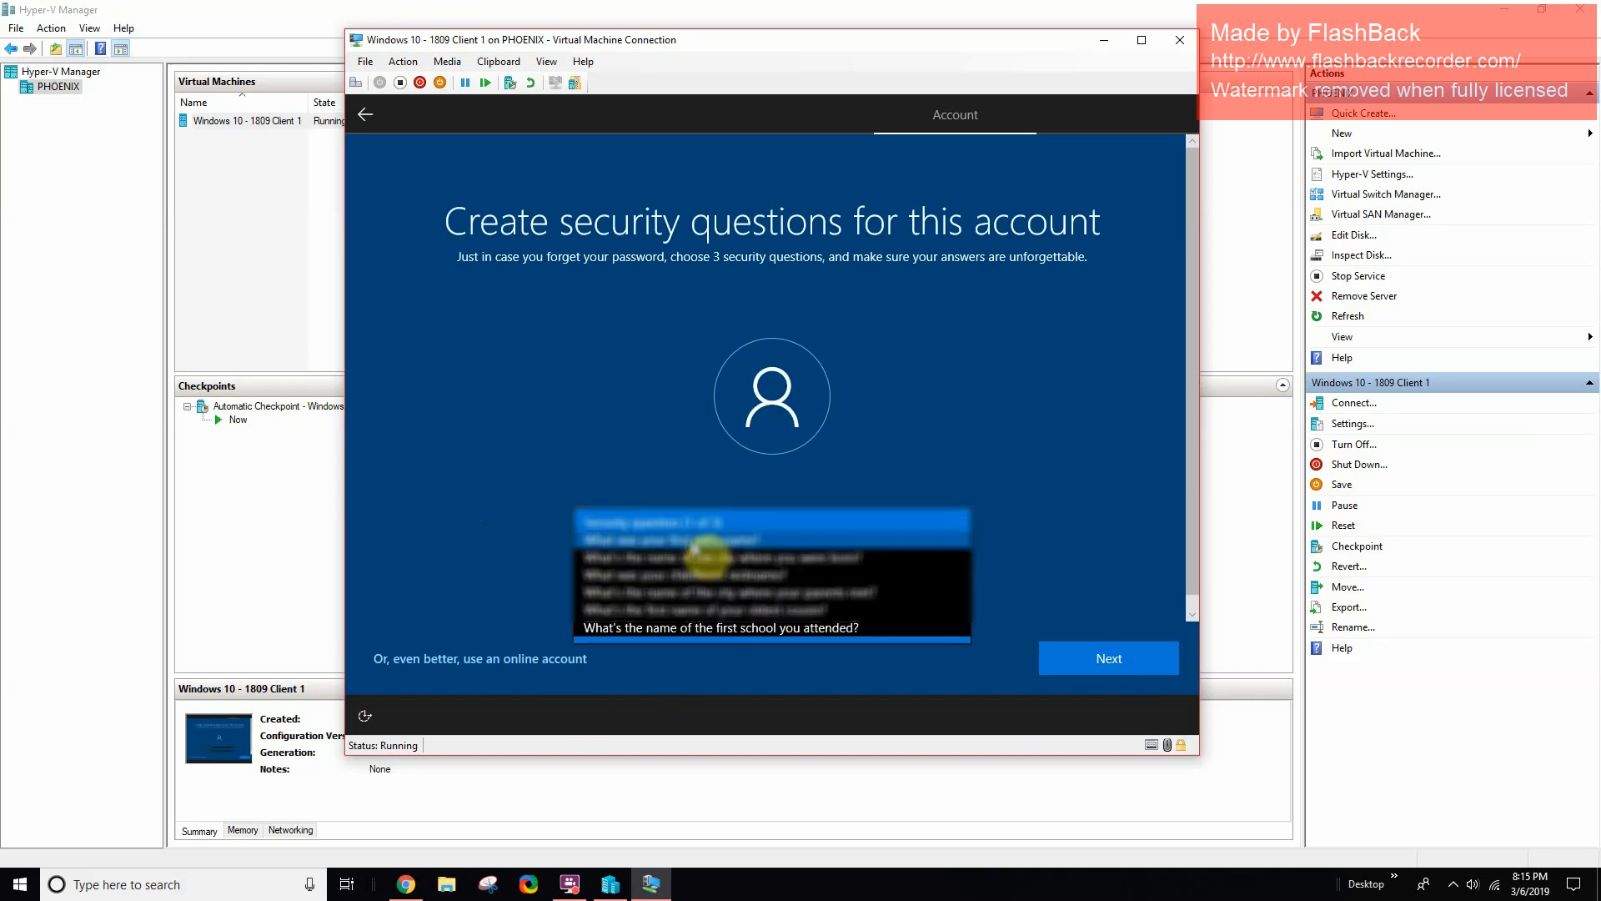
click(684, 540)
click(682, 574)
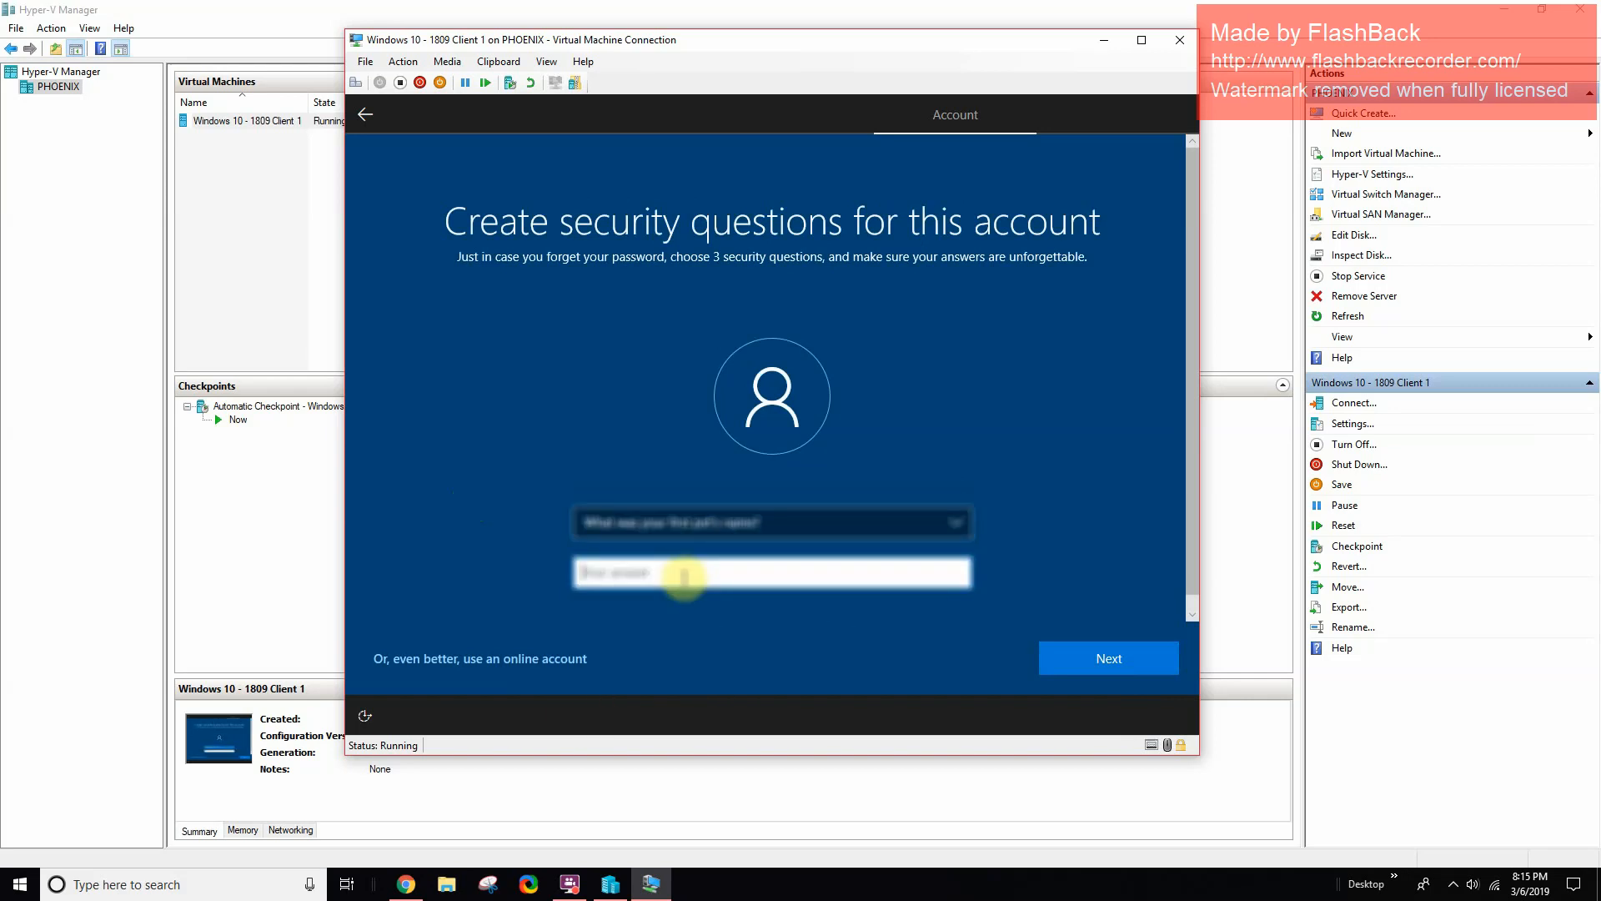
text(****)
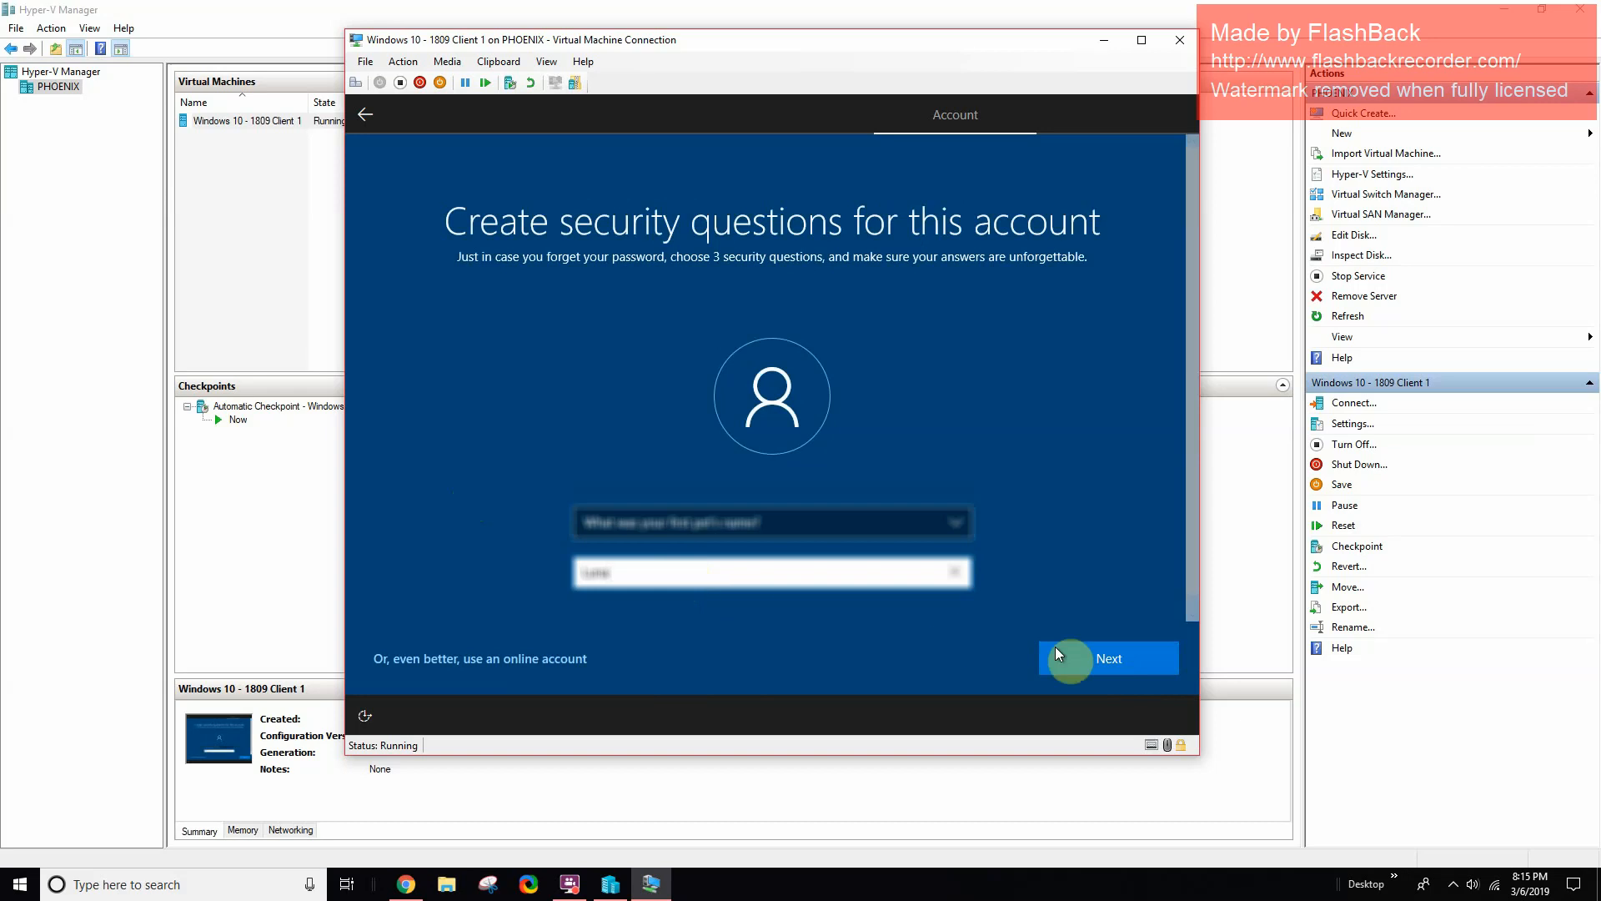
click(1112, 660)
click(751, 523)
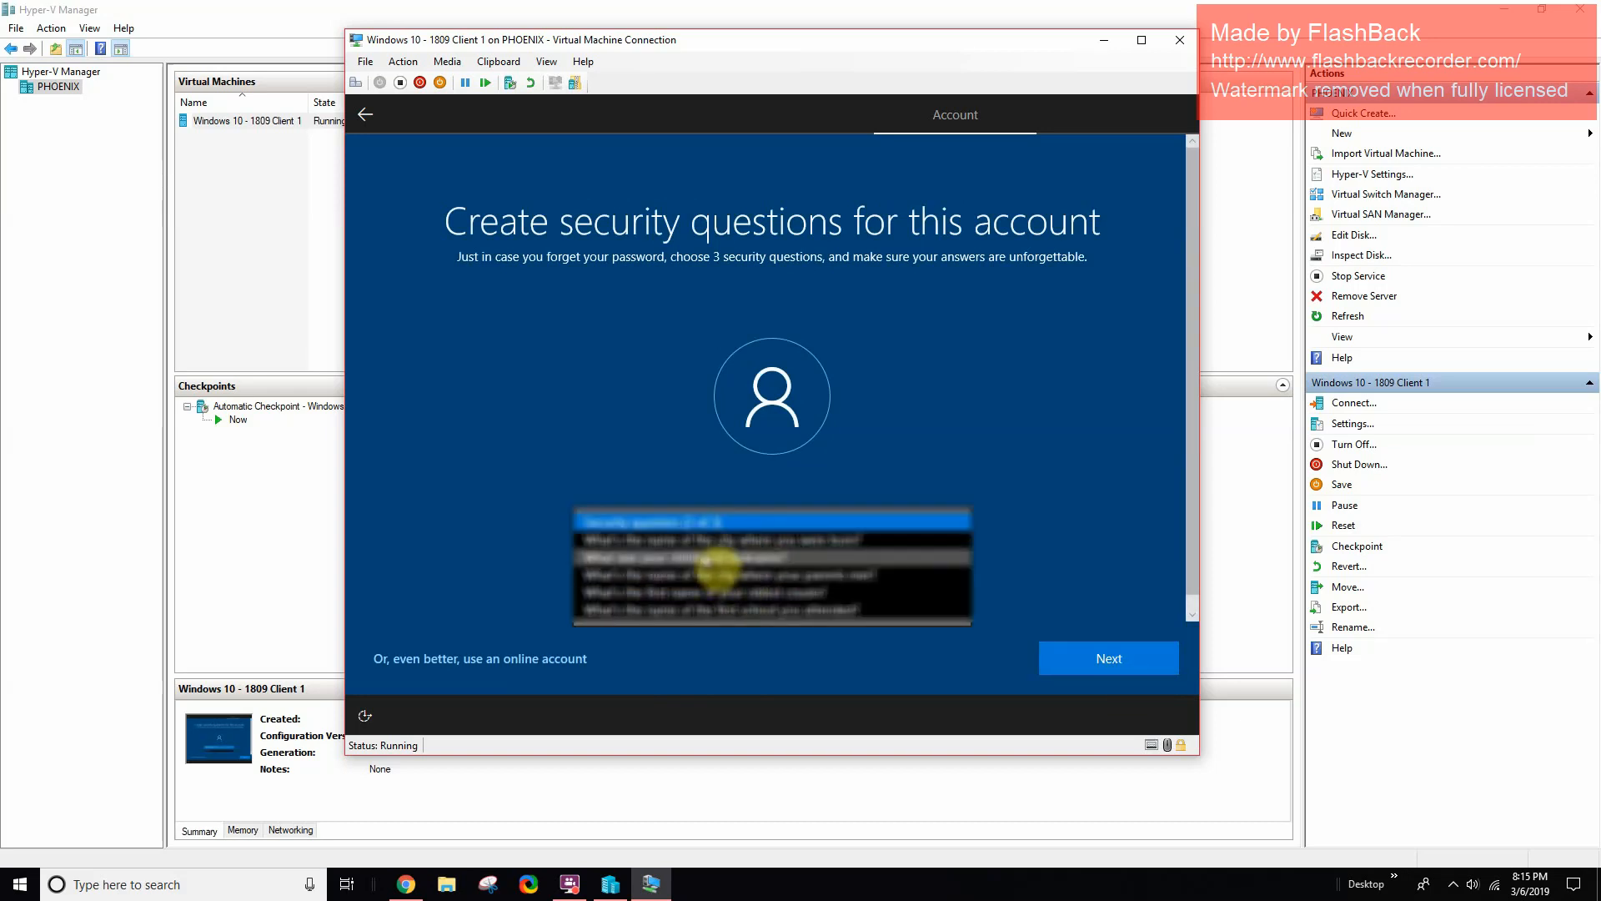
click(715, 547)
click(676, 576)
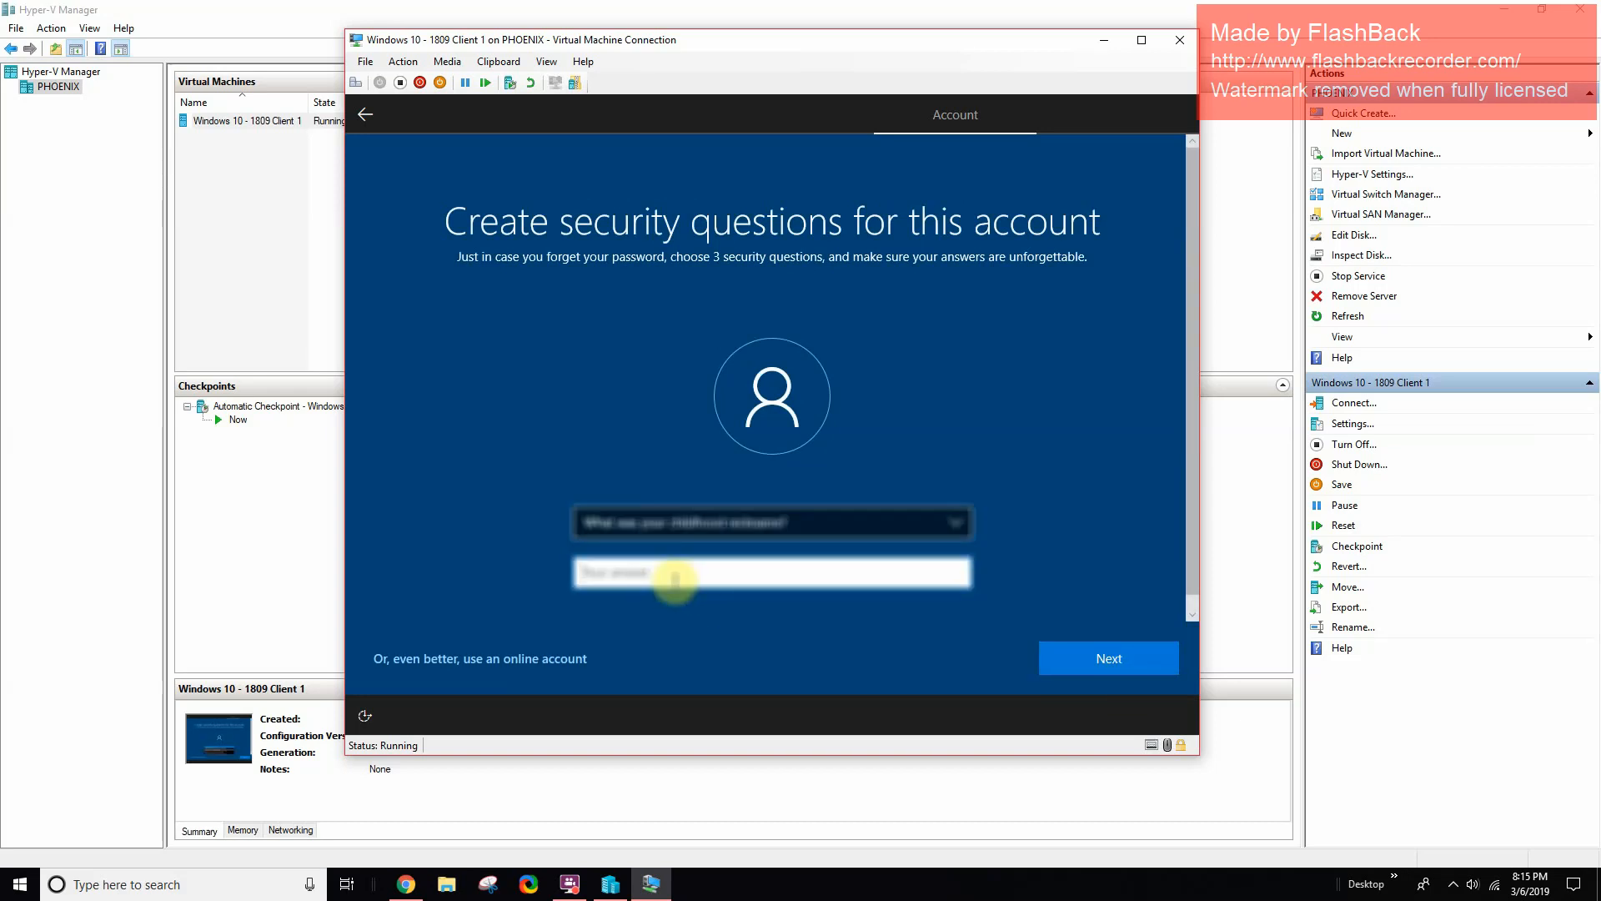
text(****)
click(1105, 659)
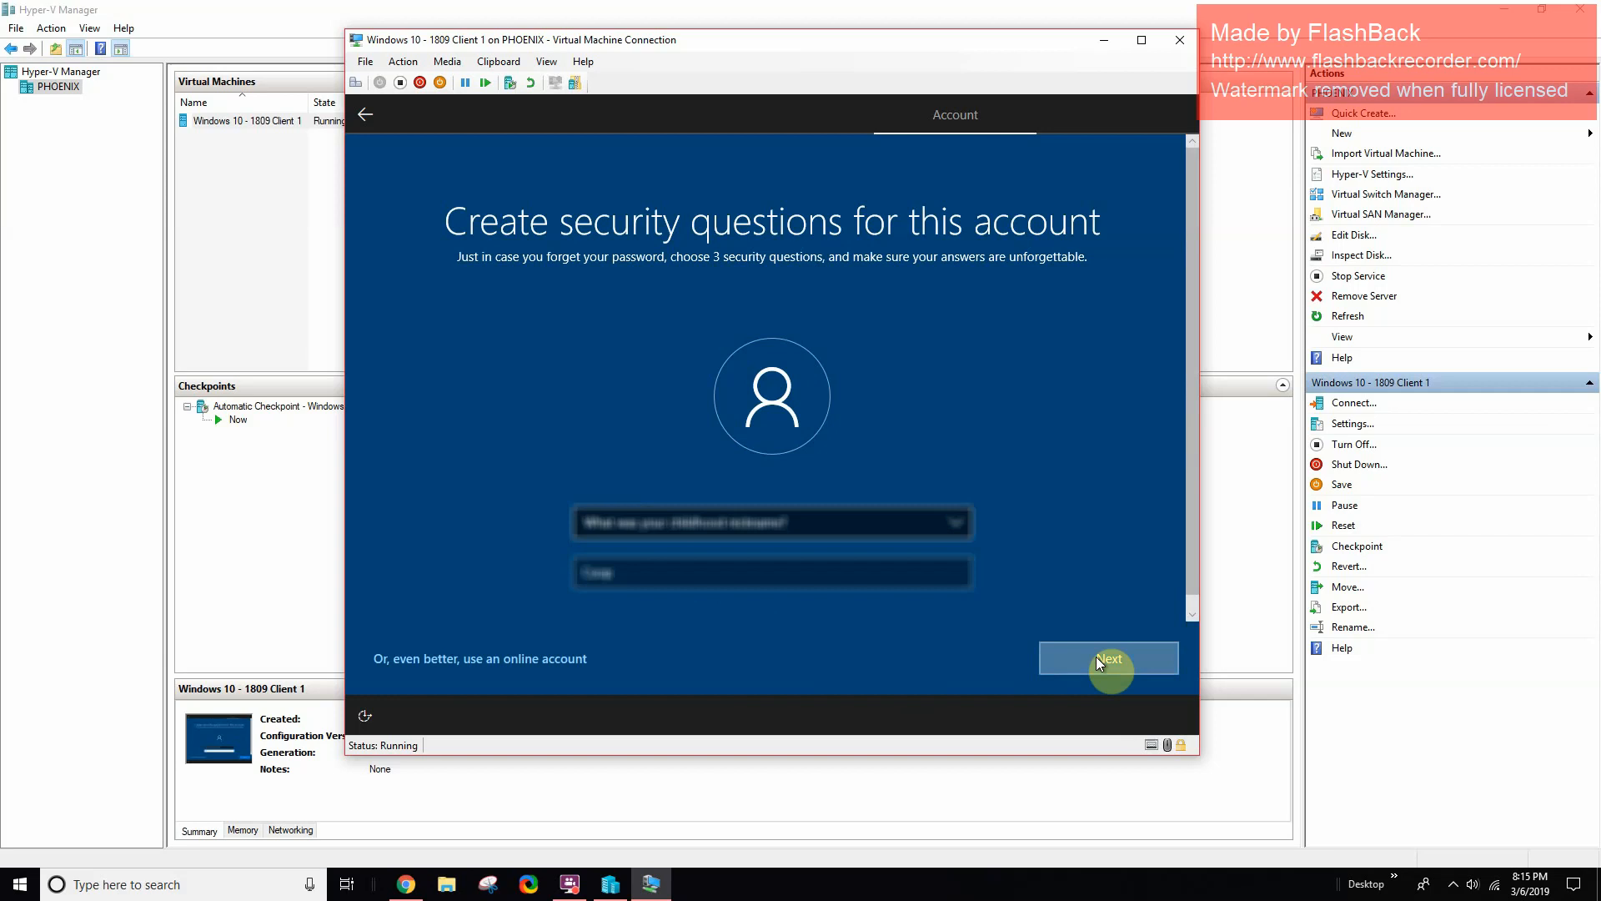
- Pick the first school security question and type its answer
click(705, 523)
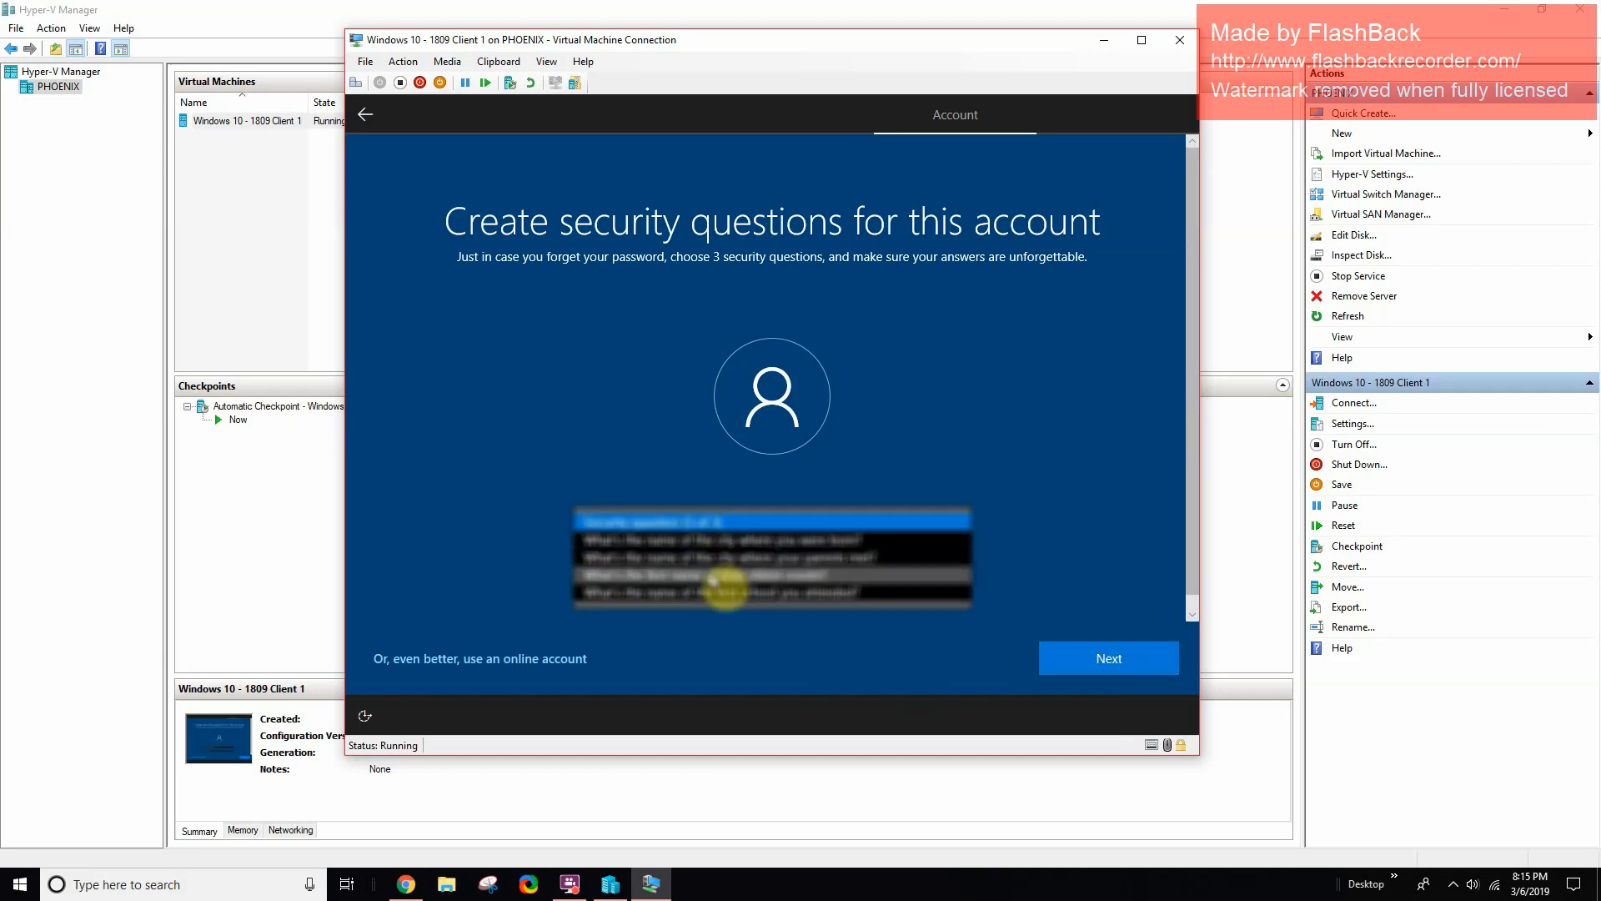
click(709, 592)
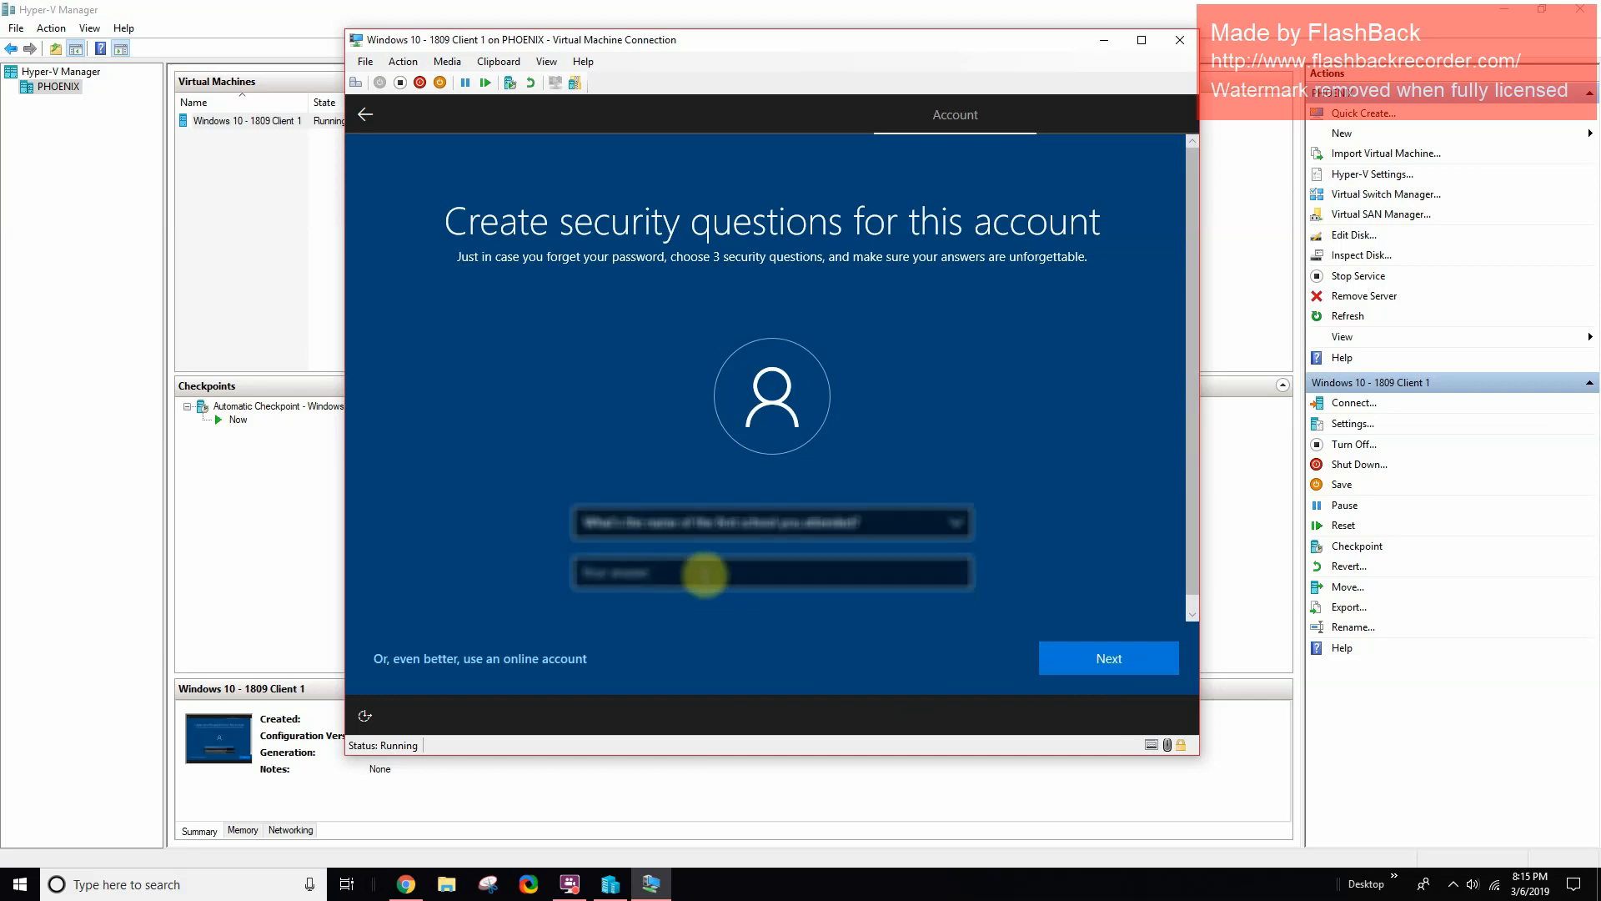
text(asd)
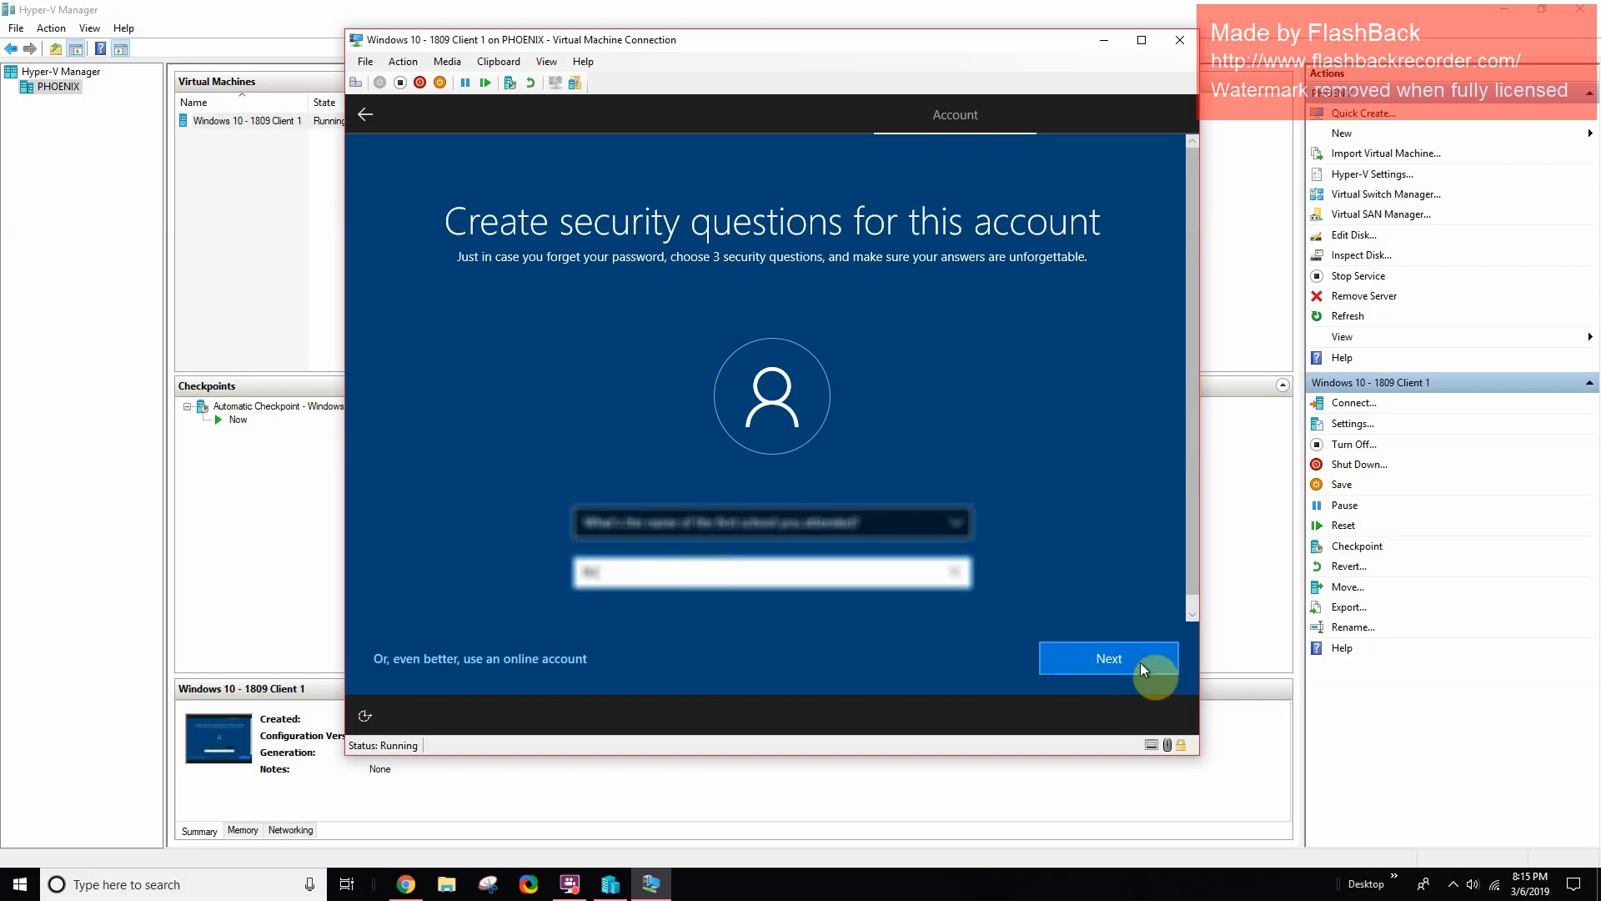
click(1139, 662)
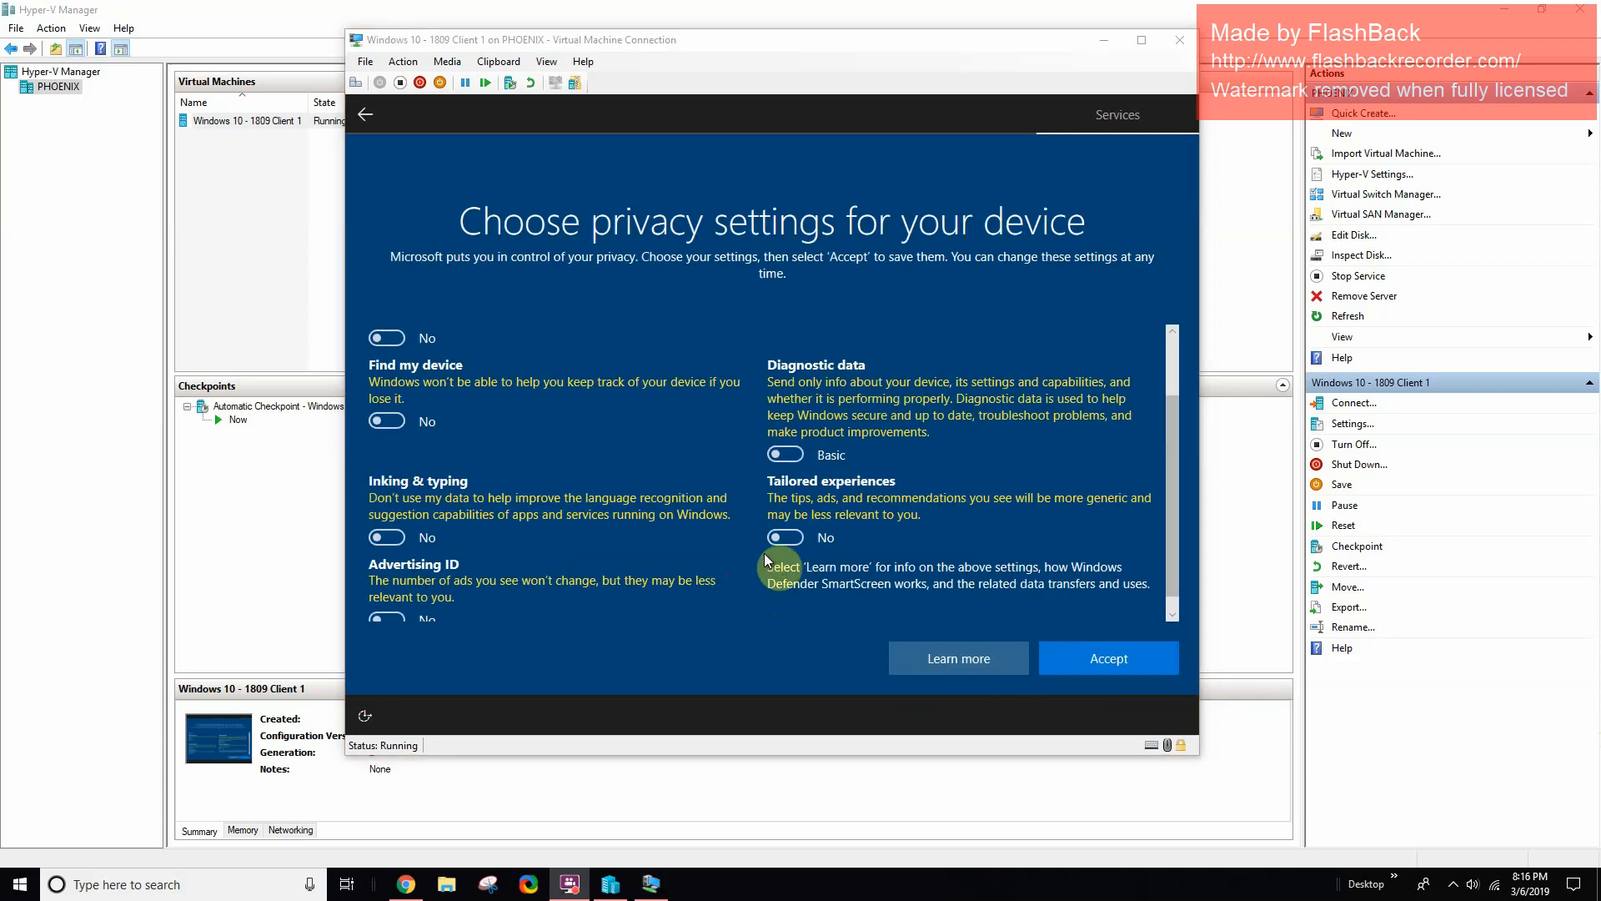
- Accept the default privacy settings to let Windows finish setup
click(1114, 659)
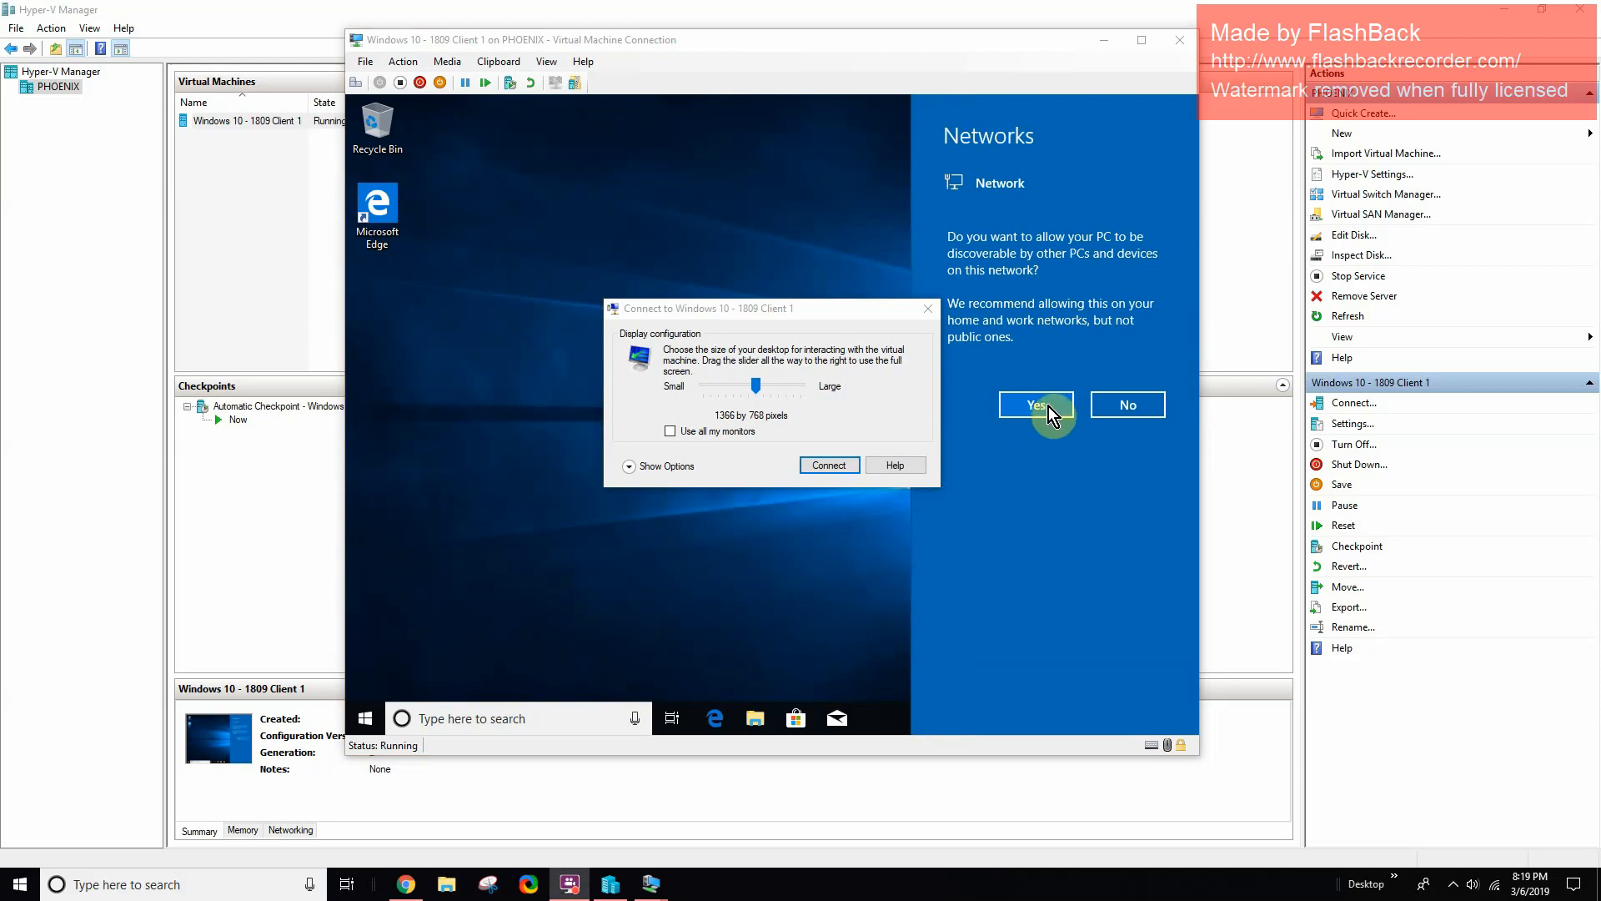
- Allow network discovery and connect to the VM at 1366 by 768 display size
drag(717, 309, 640, 279)
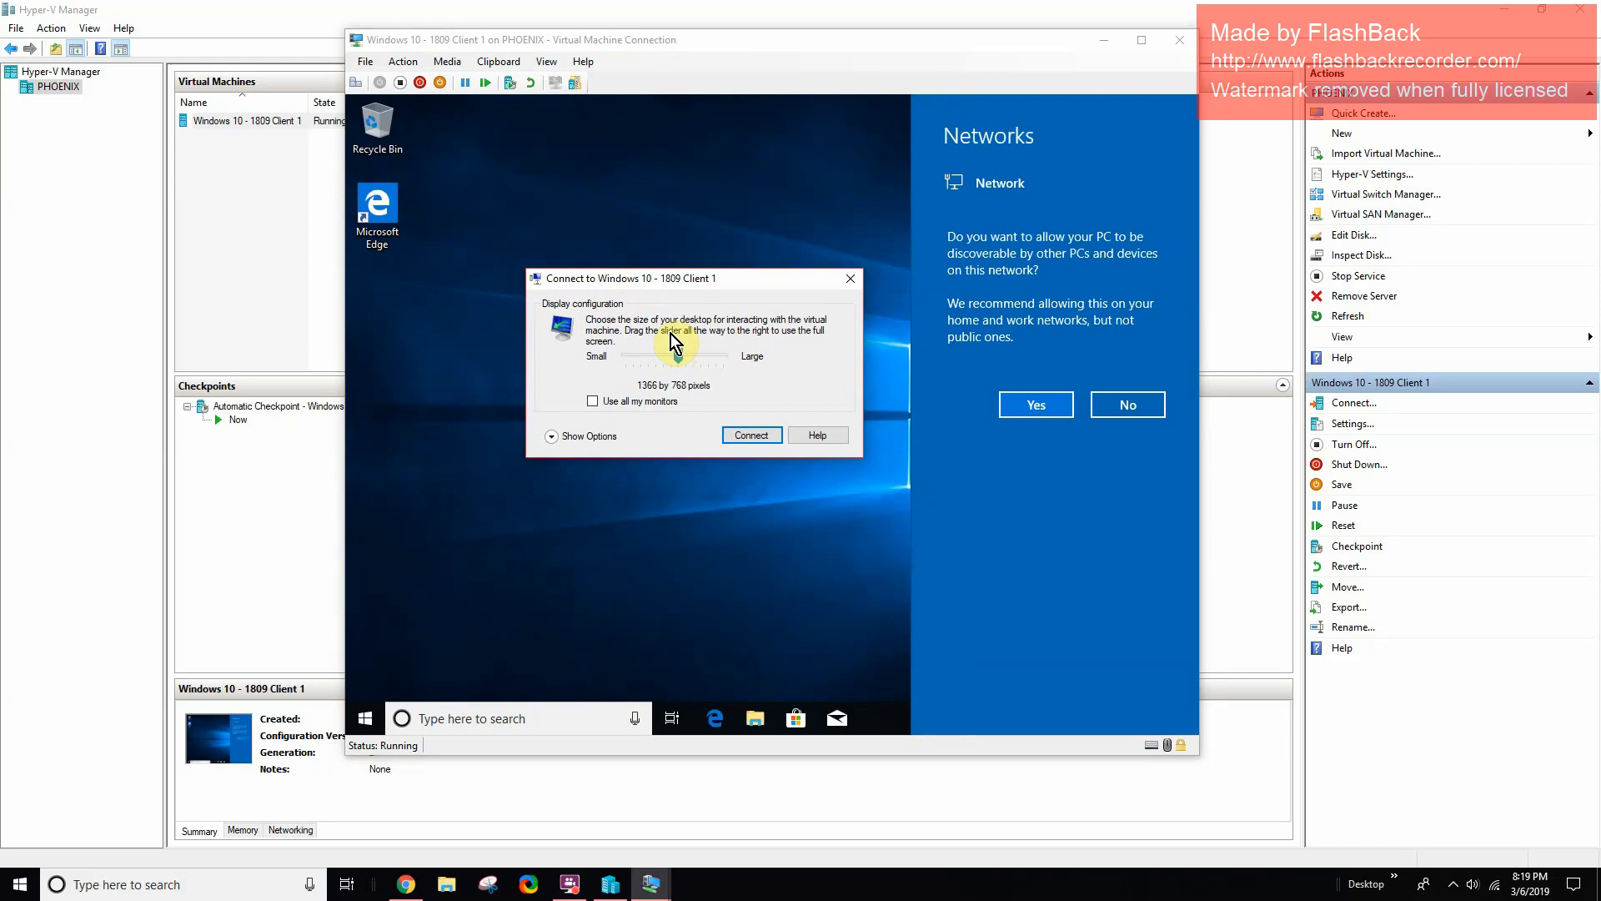
click(1026, 407)
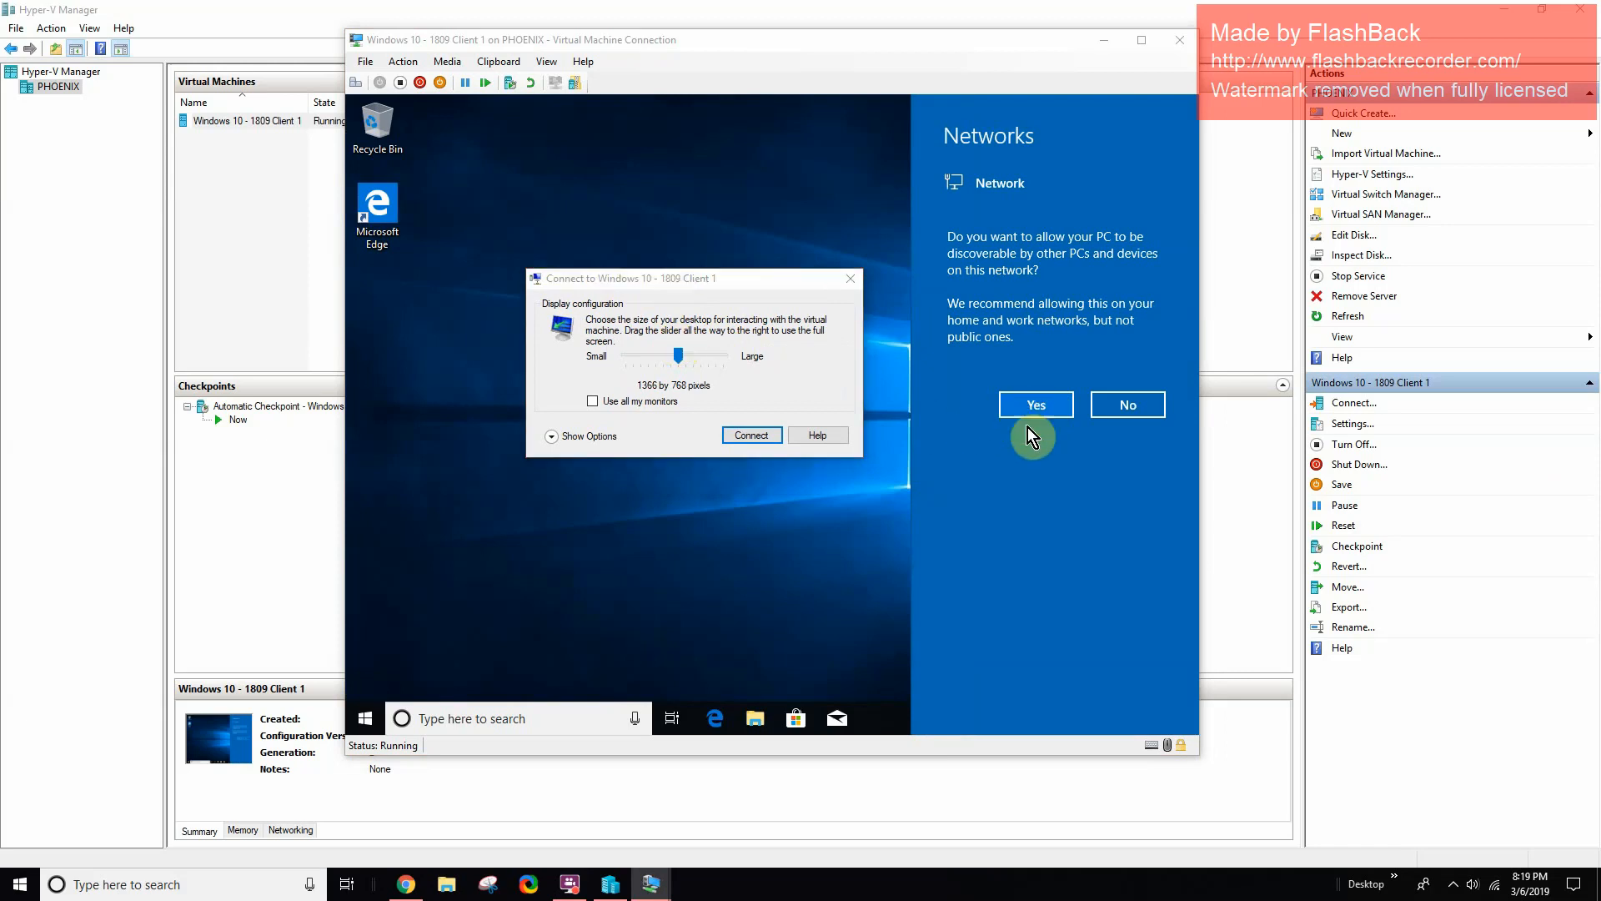
click(749, 435)
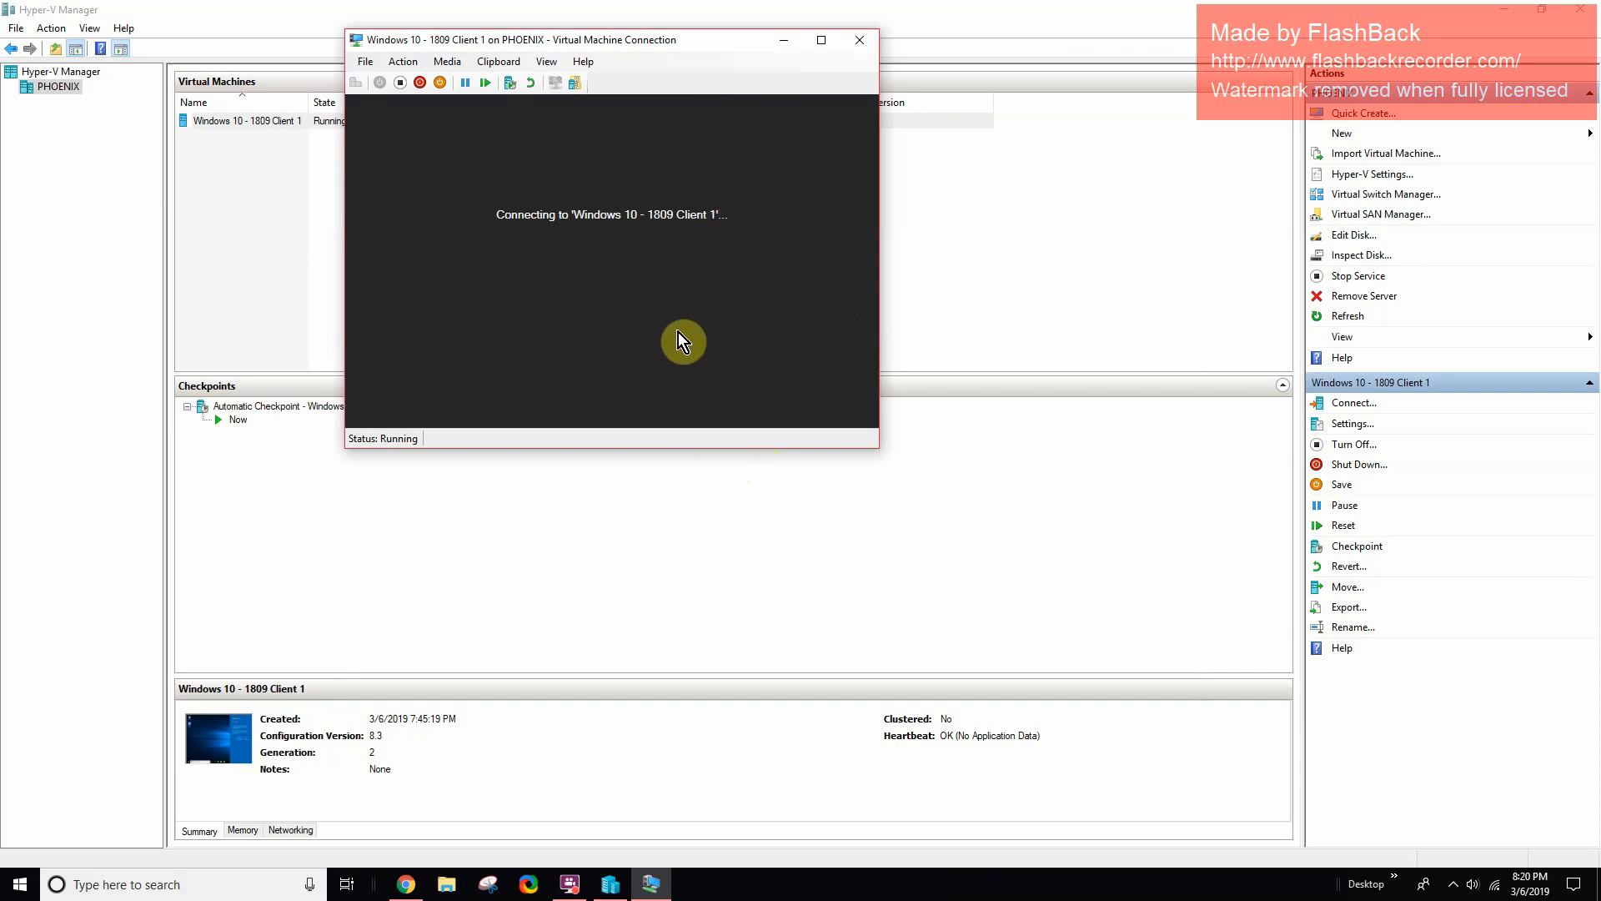
- Reopen the connection to Windows 10 - 1809 Client 1 and shift its window left
click(863, 42)
click(369, 122)
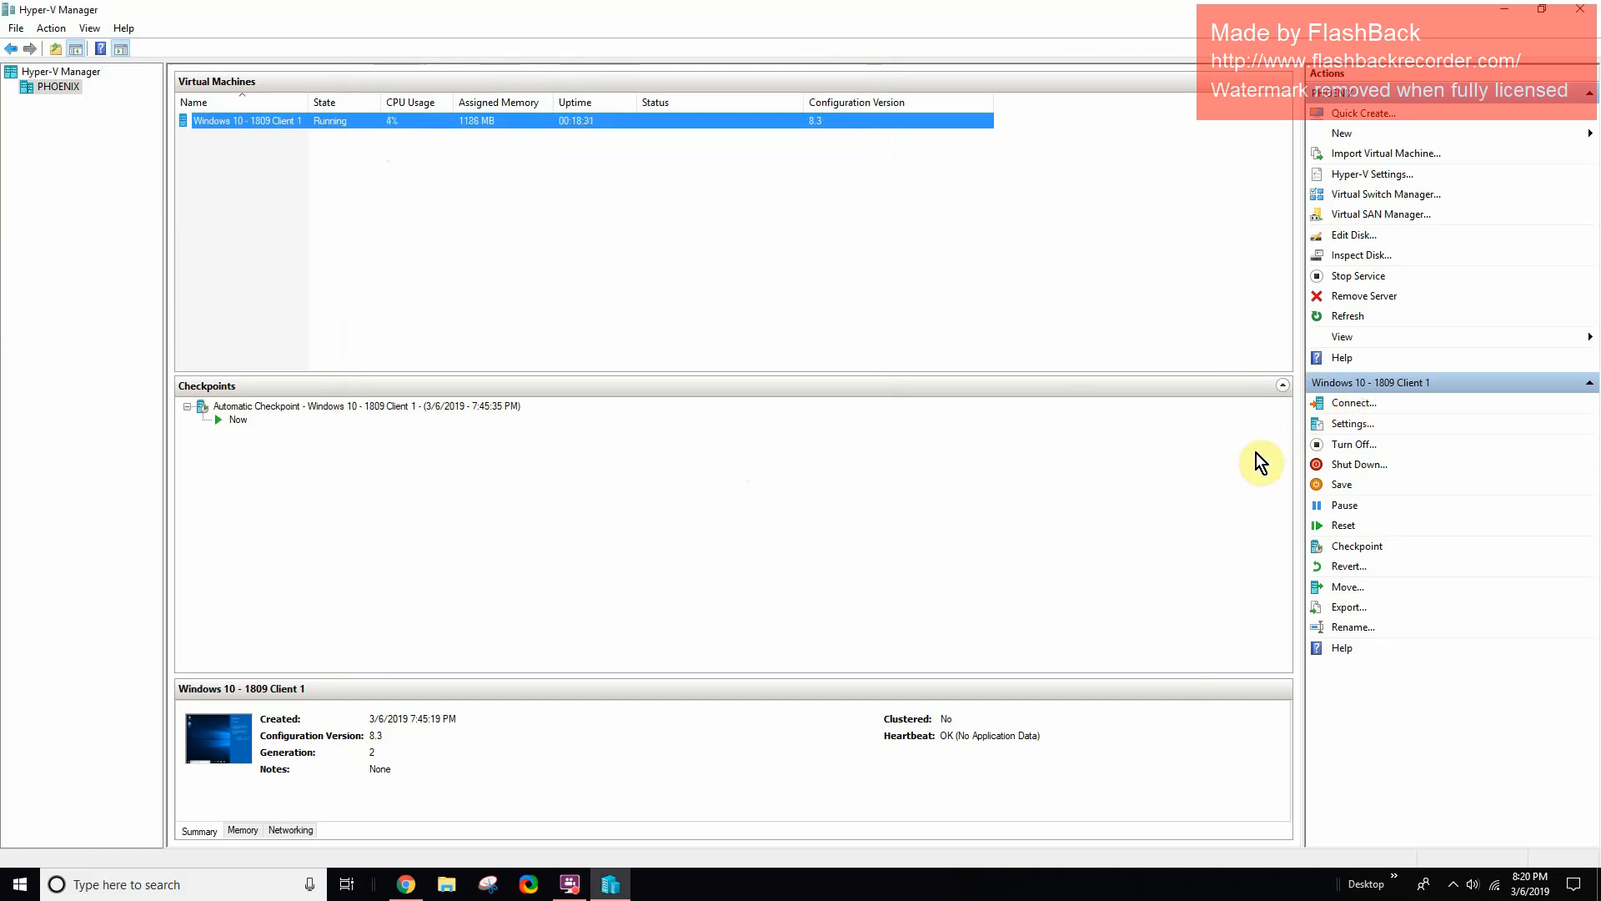
click(1353, 403)
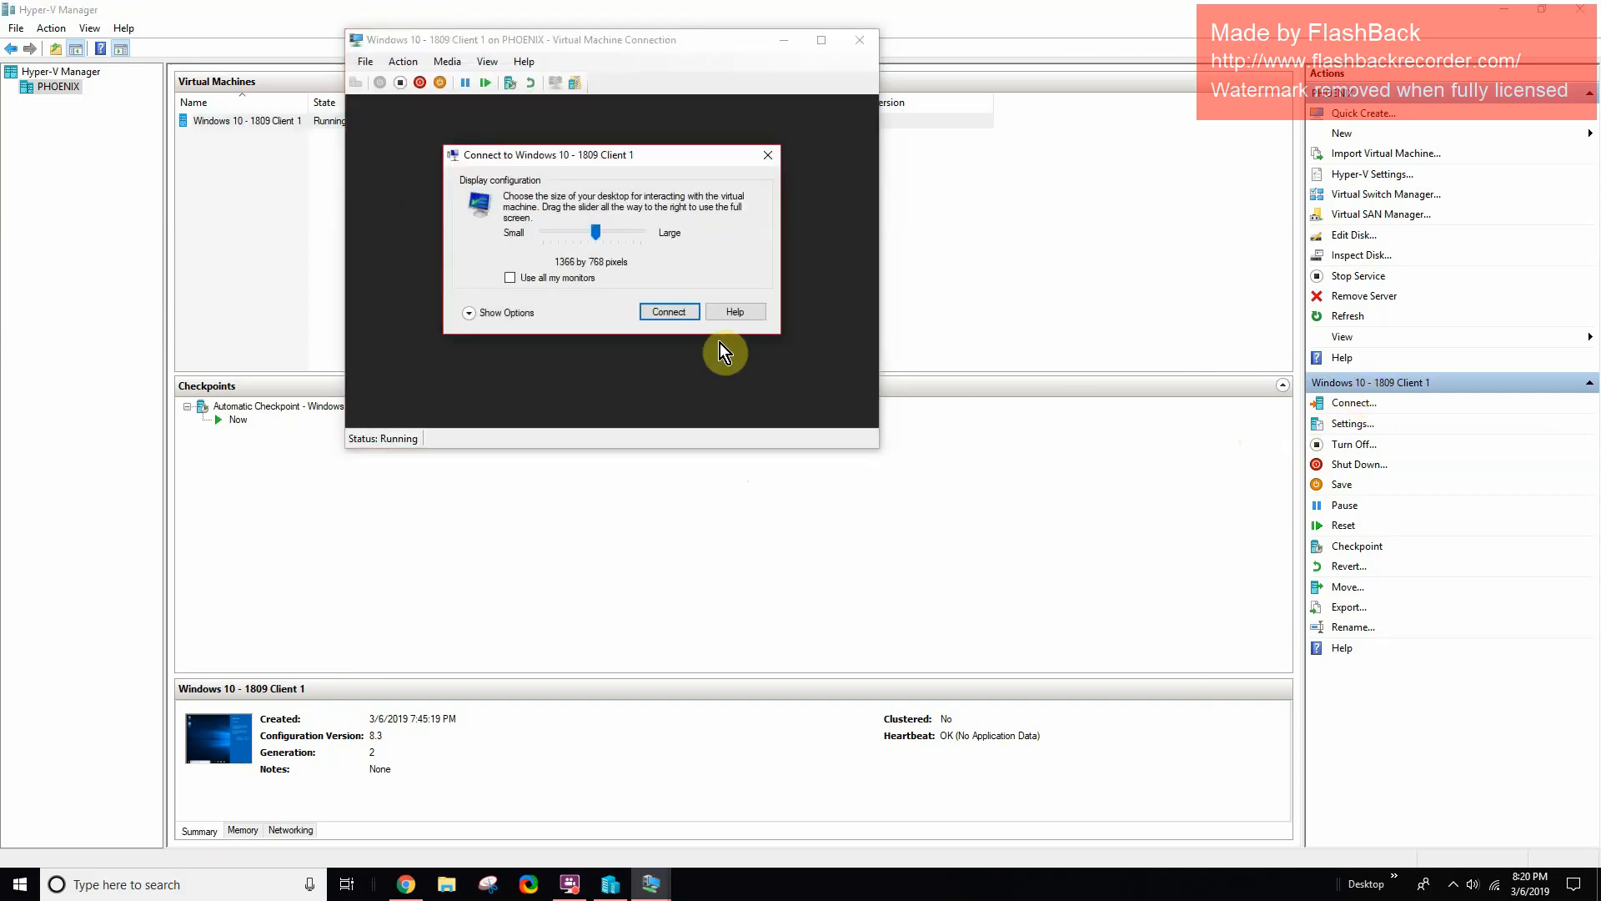
click(668, 312)
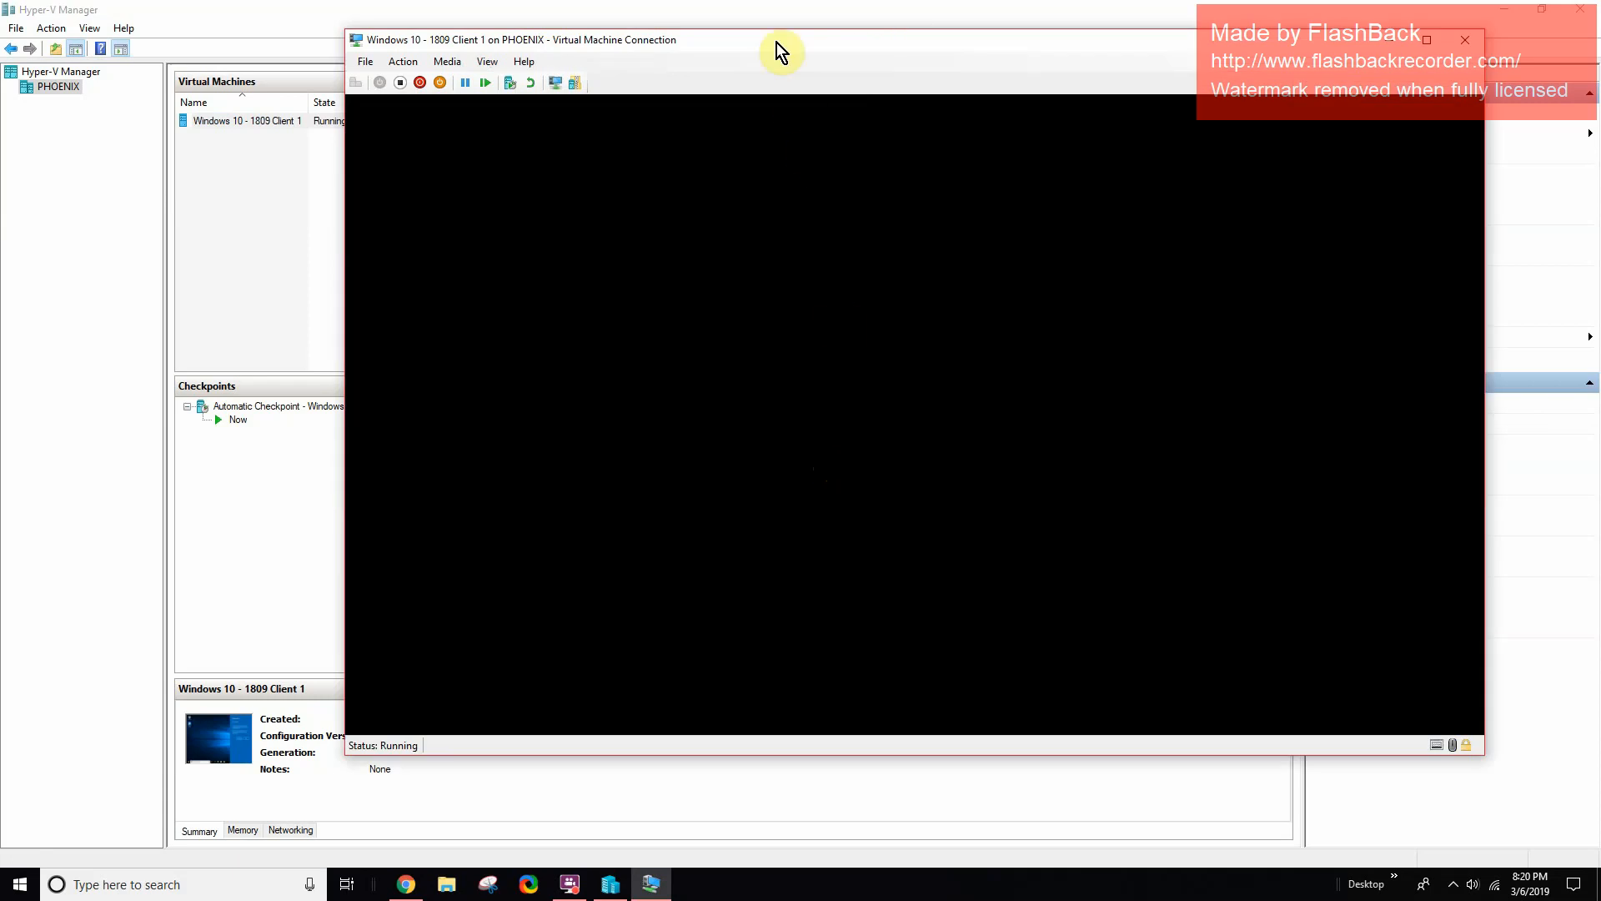
drag(776, 41, 655, 41)
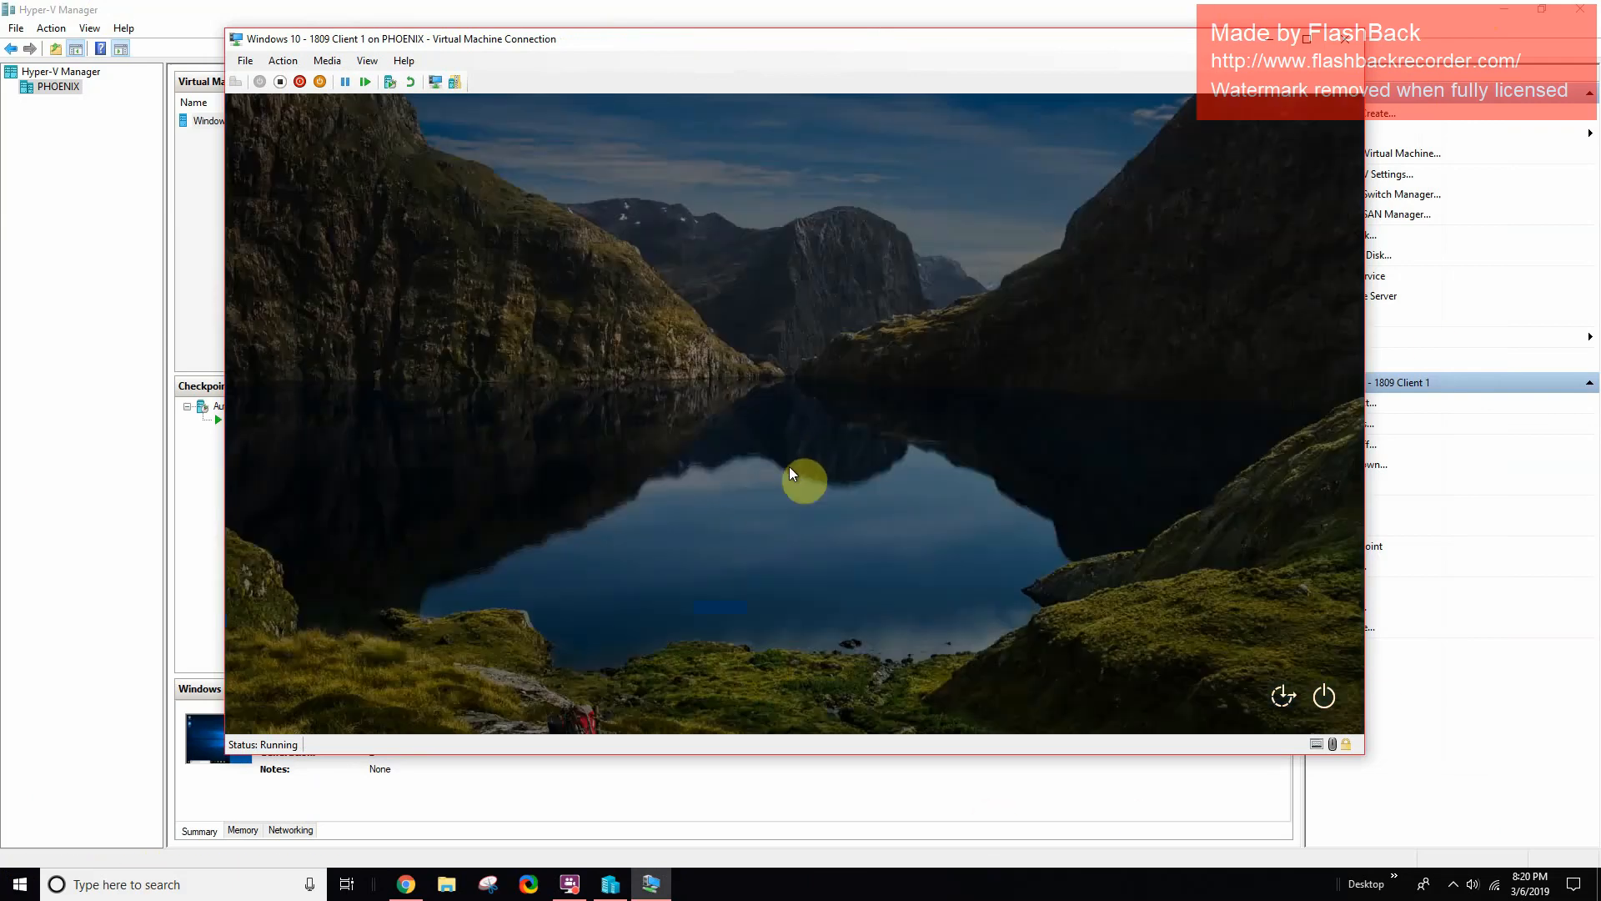
- Sign in to the User account with its password and allow network discovery
click(792, 457)
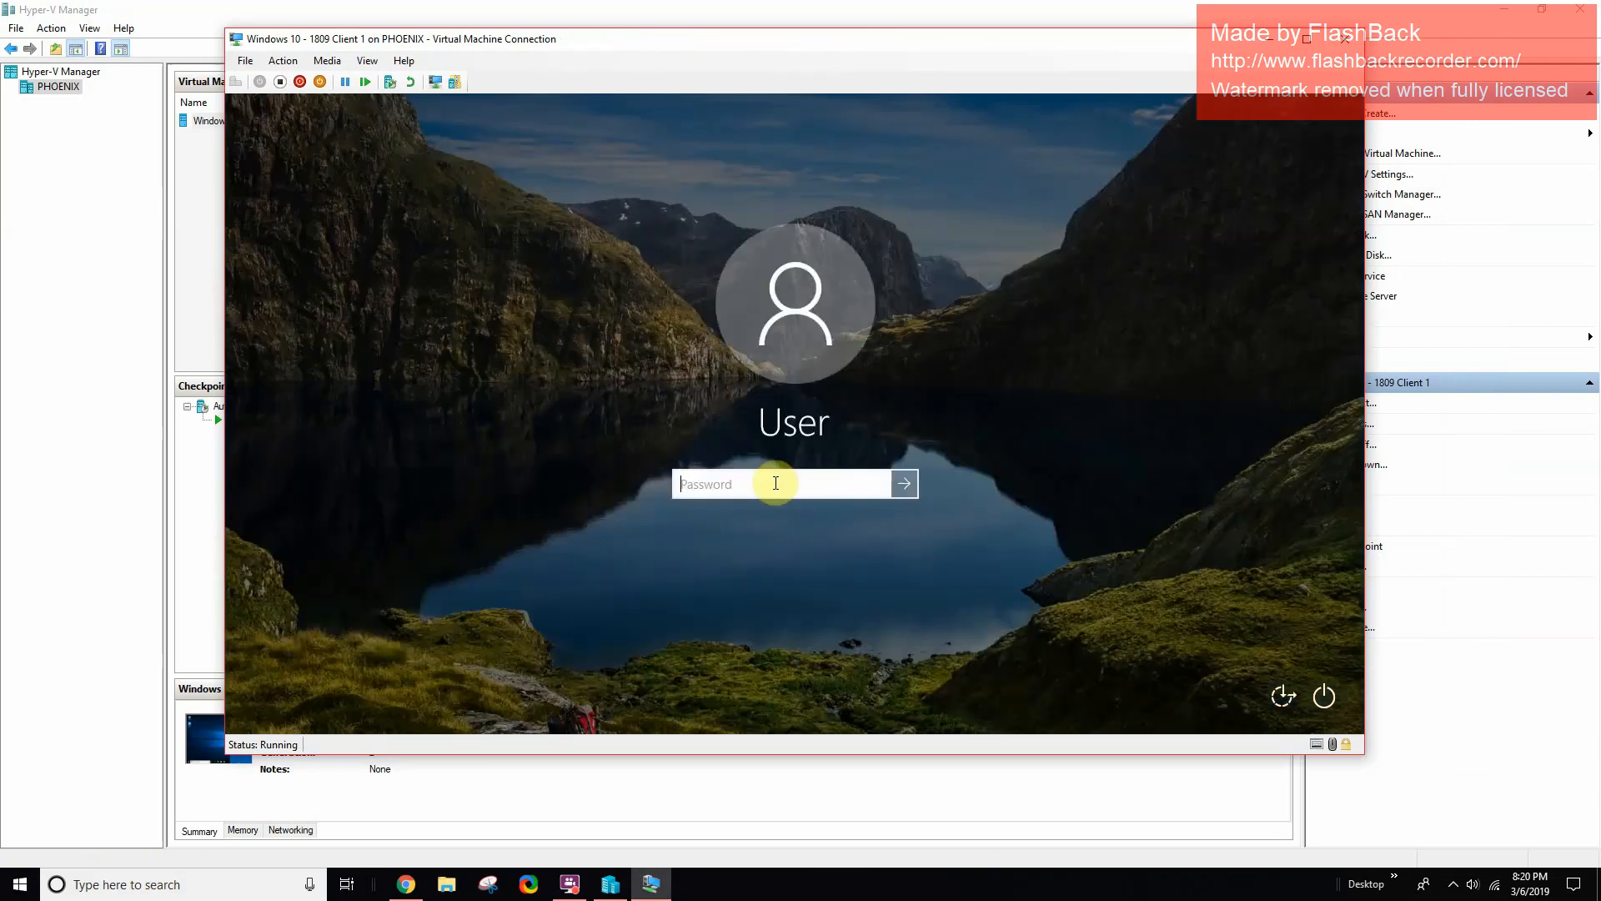
text(••••••••)
key(Return)
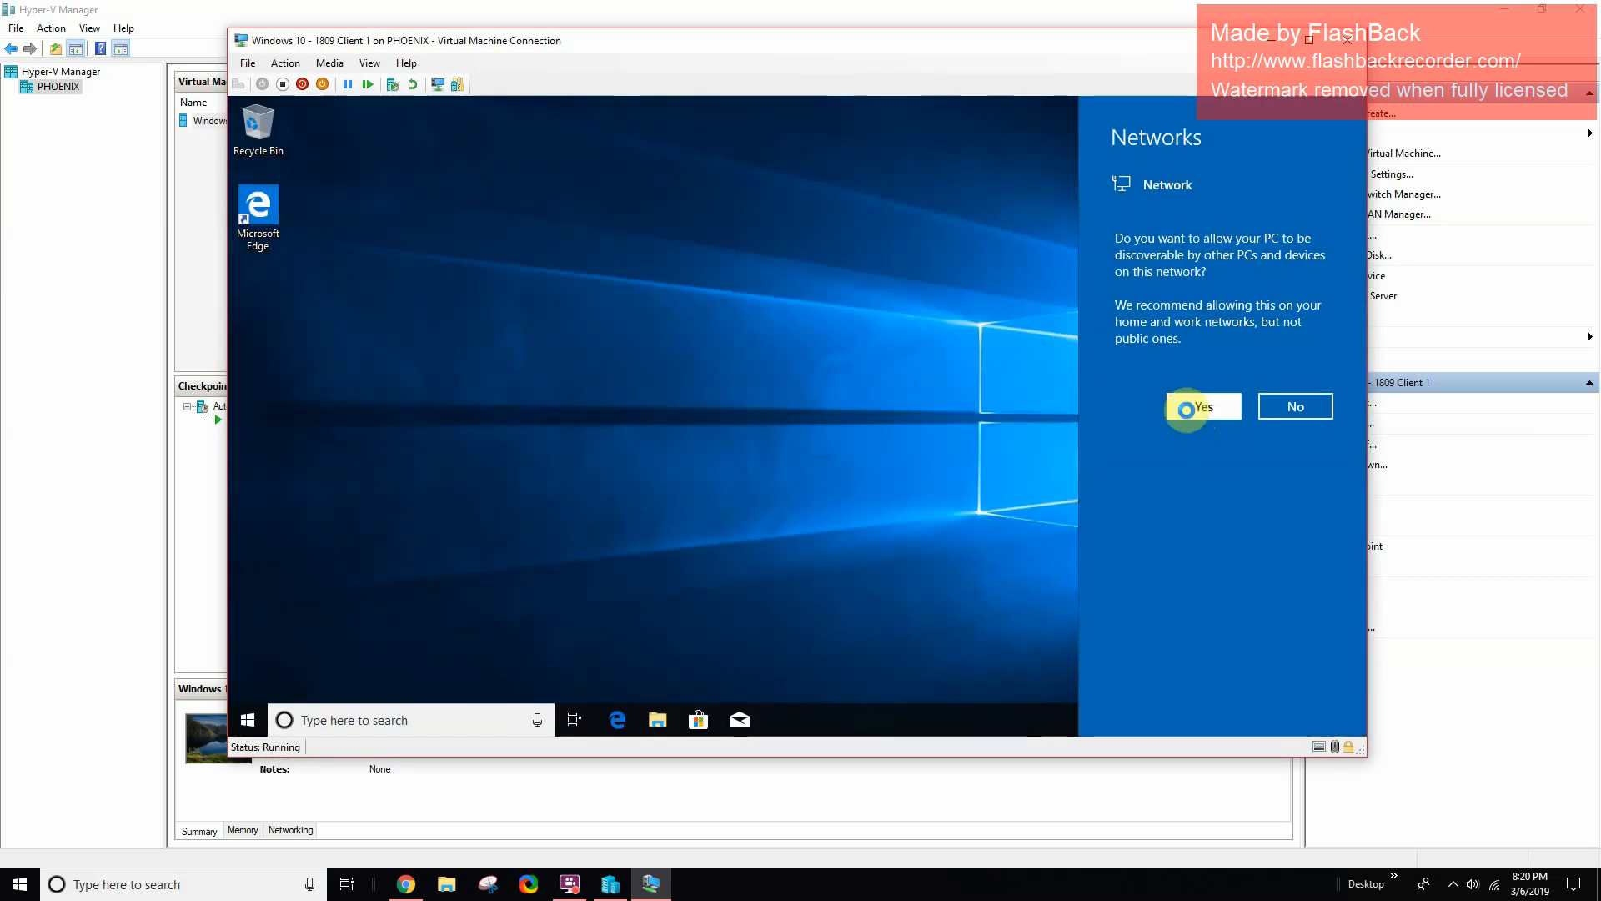
click(1186, 409)
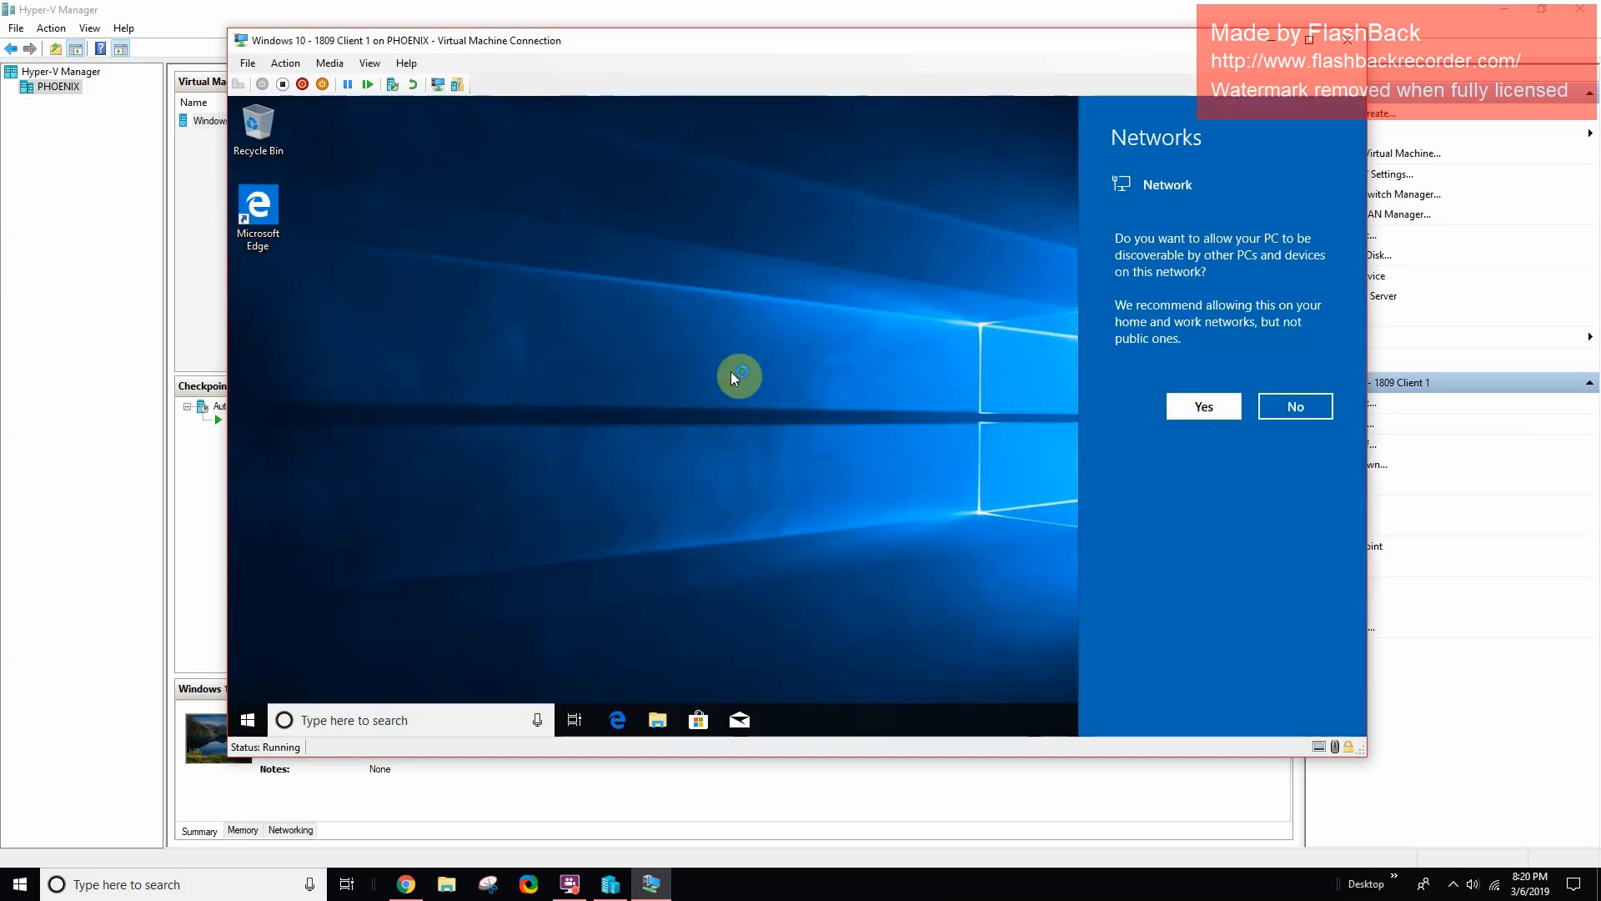
click(610, 409)
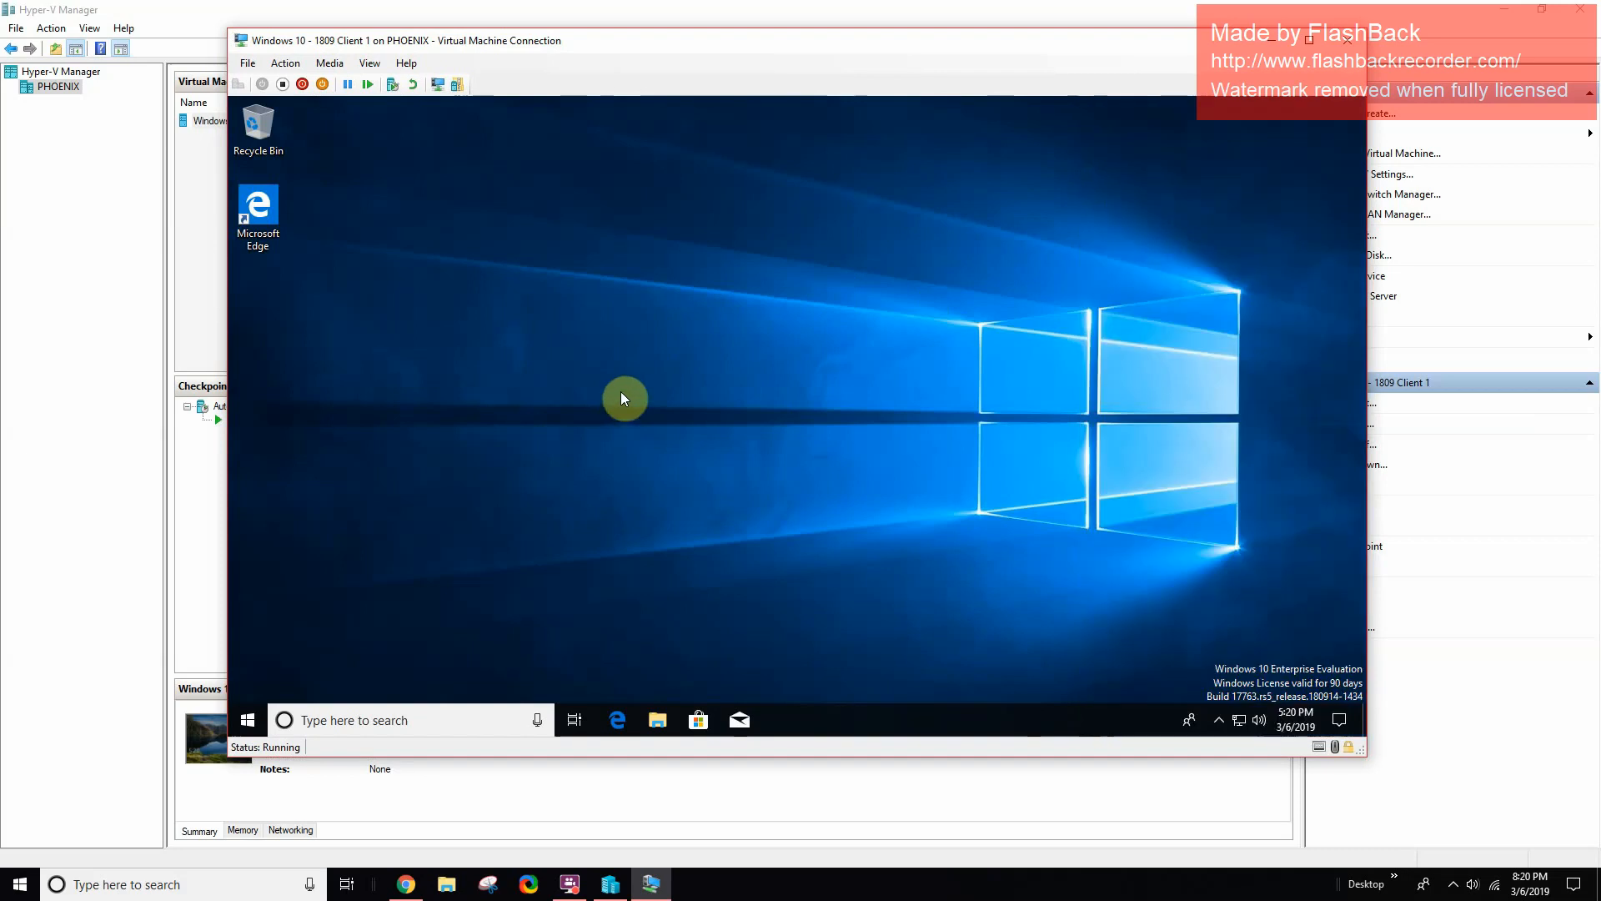